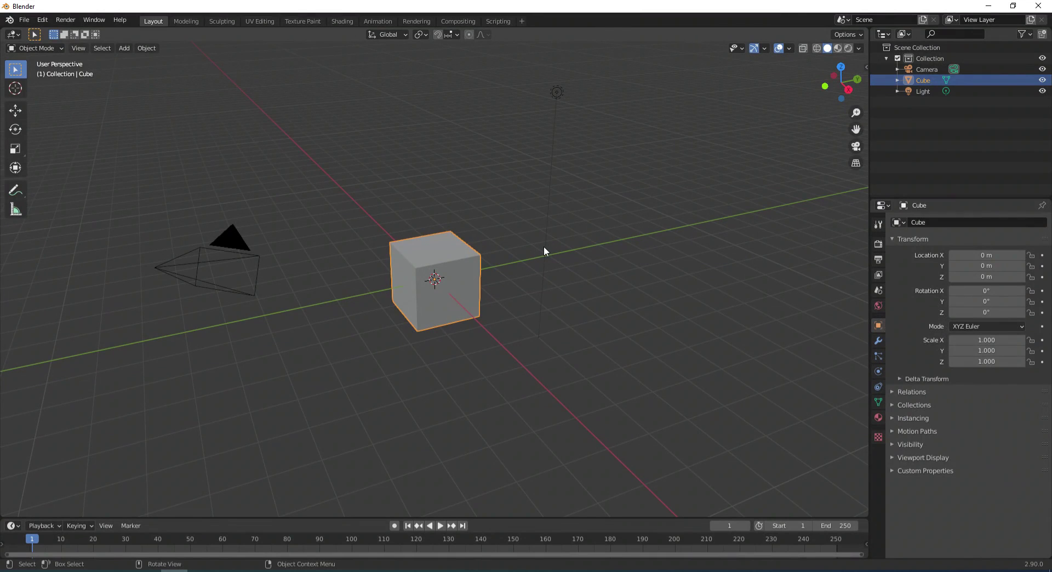
Delete the default cube and light, and hide the camera in the viewport
left_click(923, 92, "ctrl")
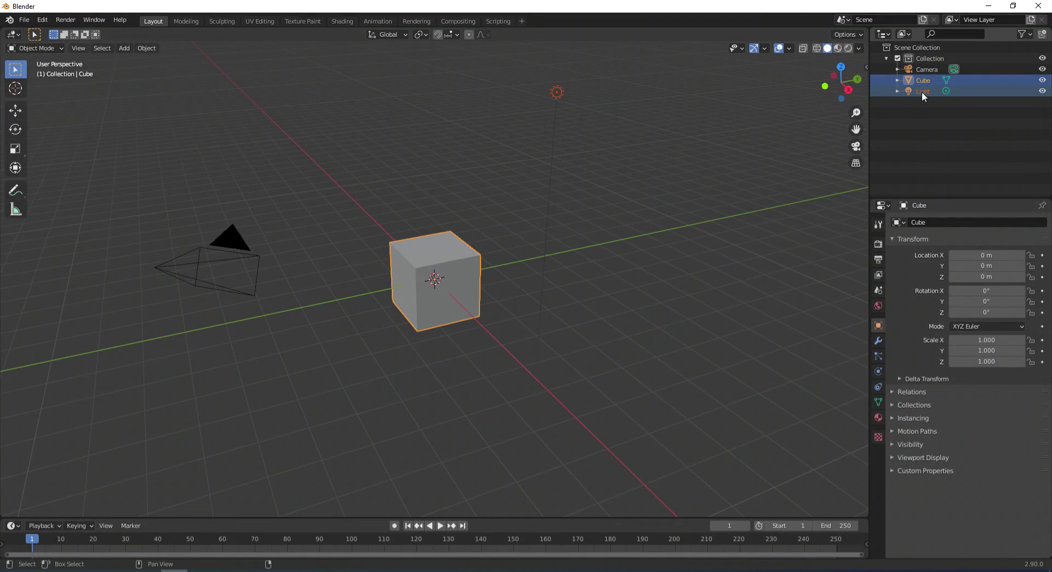
key("x")
left_click(1042, 69)
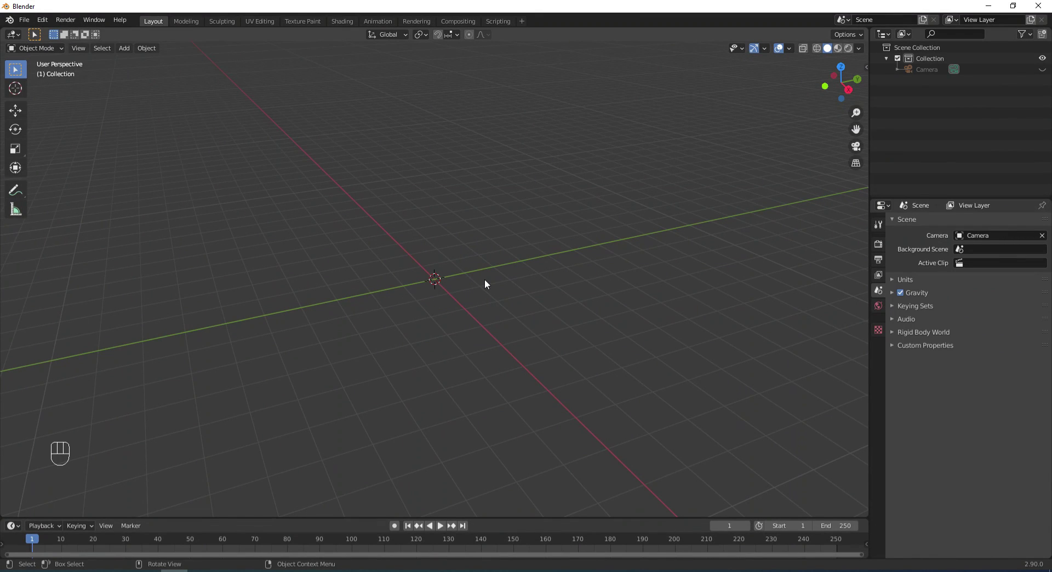
Add a Bezier curve at the world origin
key("shift+a")
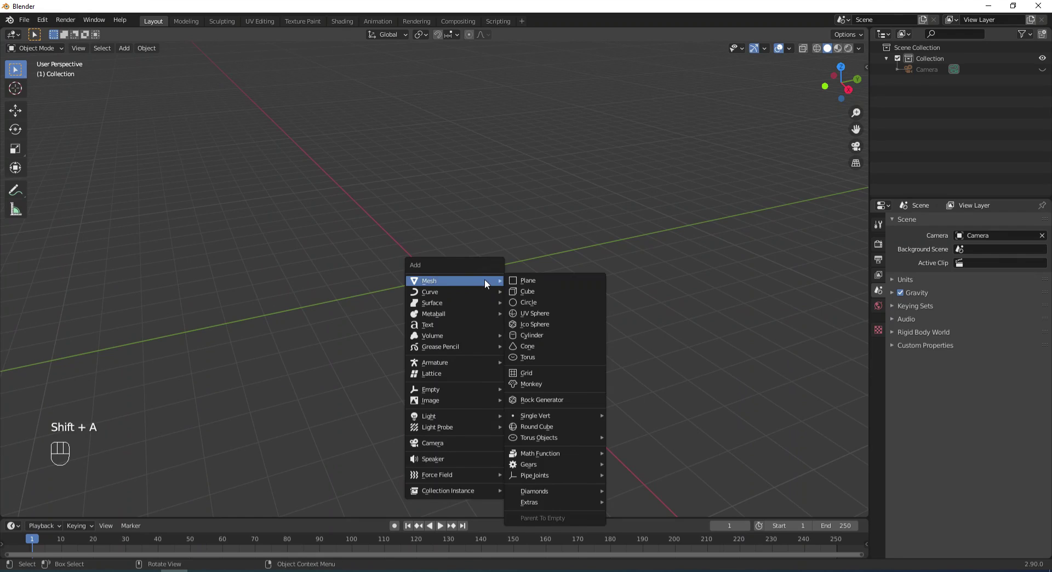
mouse_move(476, 291)
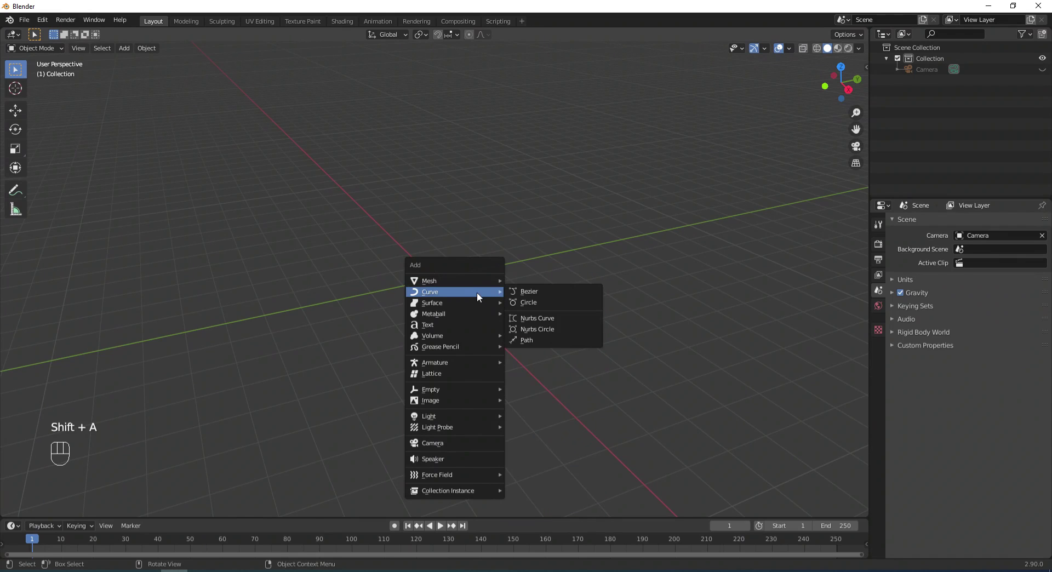
left_click(530, 291)
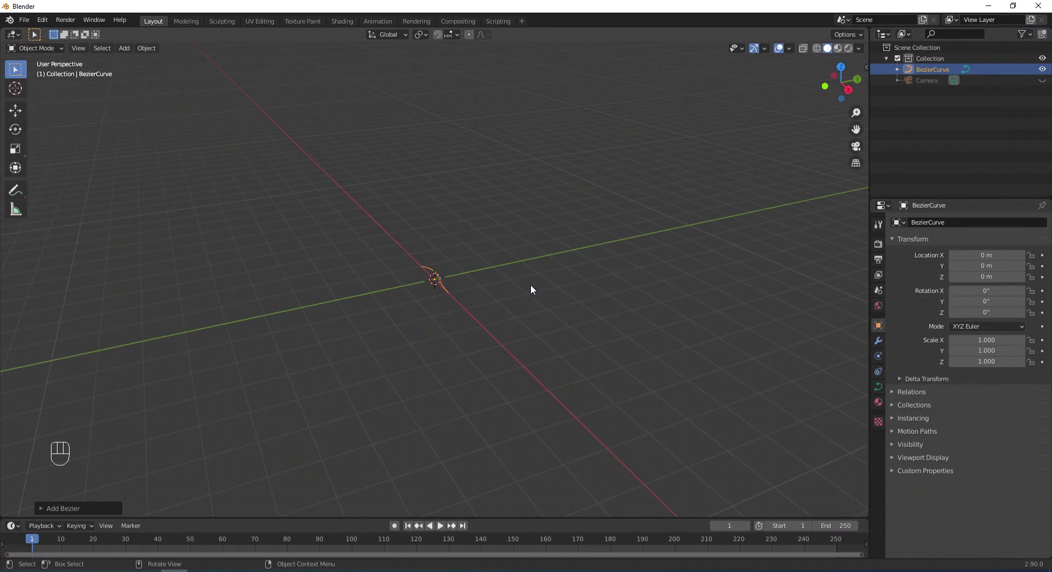
Move the upper handle of the curve's start point about -0.31 m in X and 0.10 m in Y
key("KP_7")
scroll(531, 285, "up", 5)
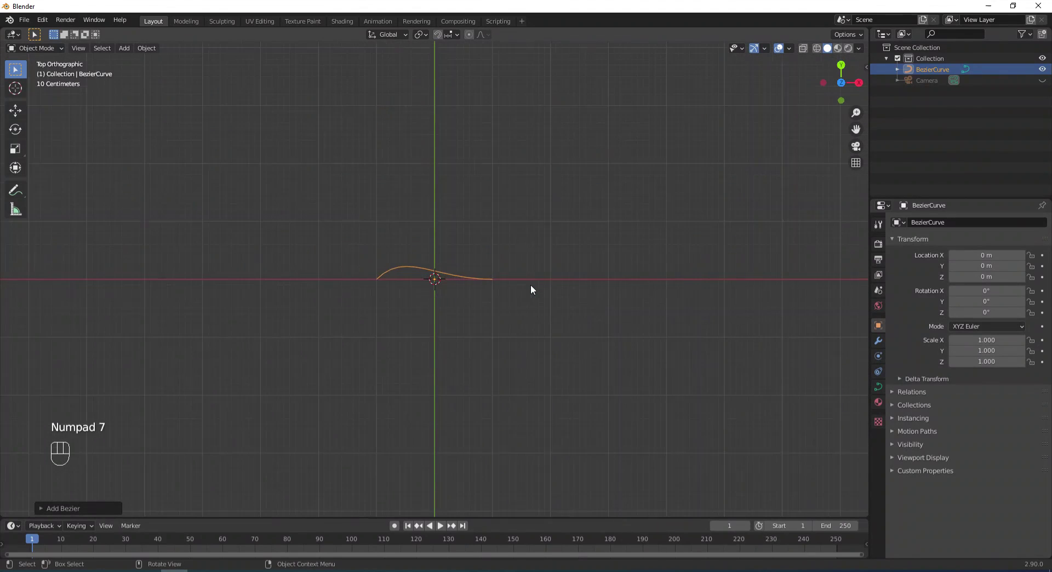
middle_click_drag(530, 284, 562, 300, "shift")
scroll(563, 301, "up", 1)
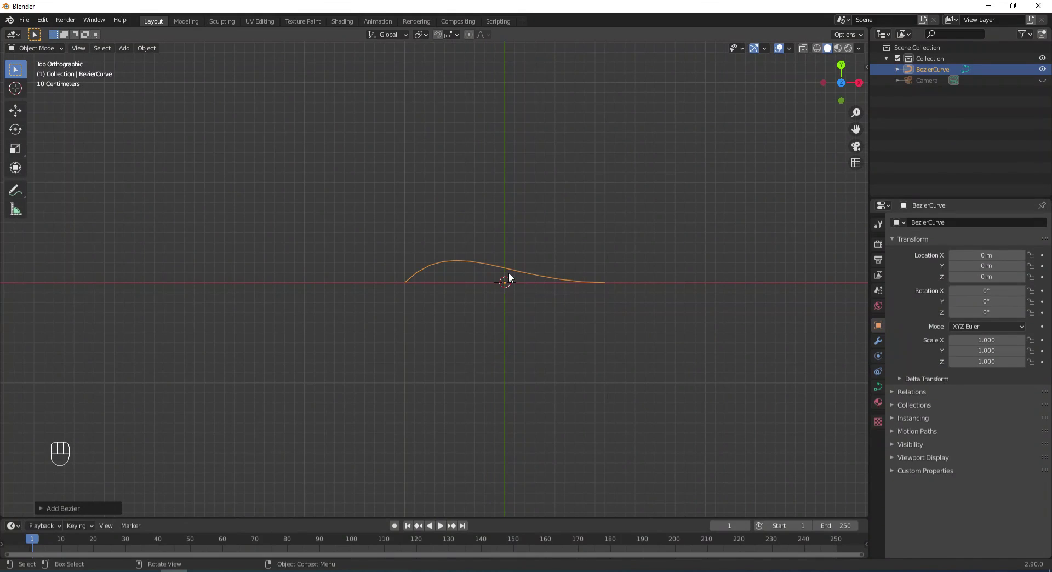
key("Tab")
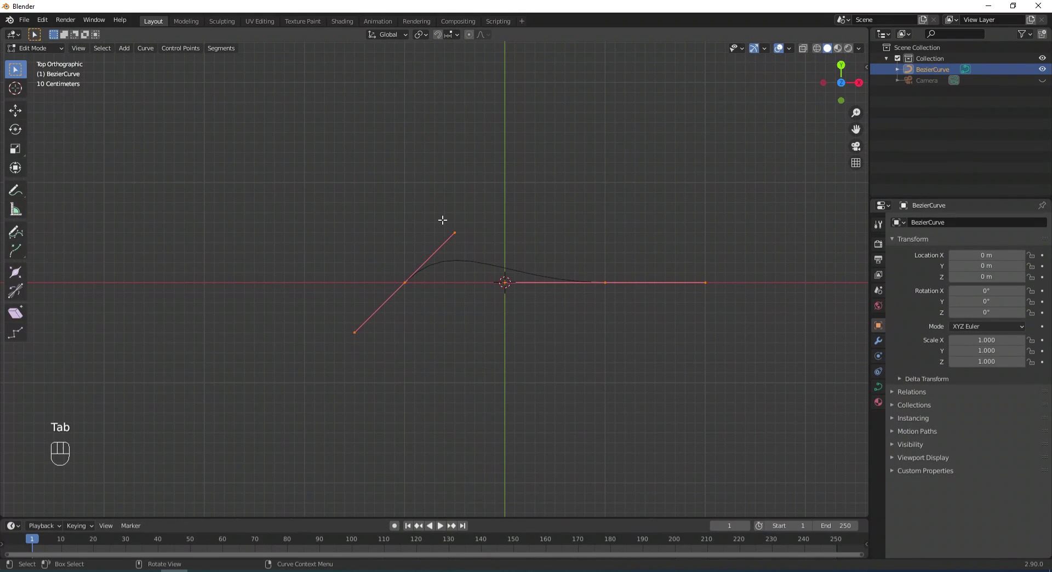
left_click(455, 232)
scroll(463, 229, "up", 1)
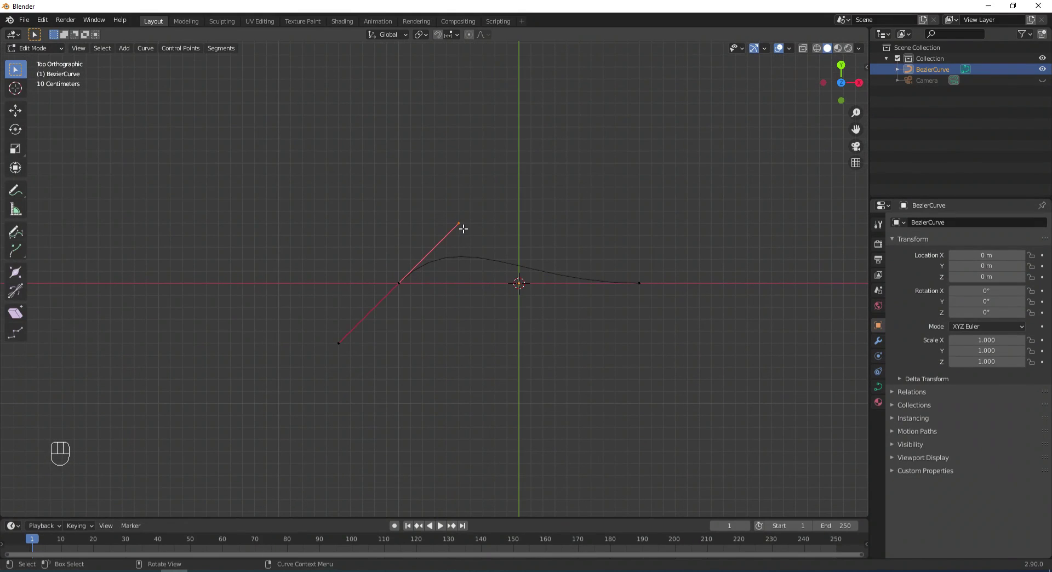
key("g")
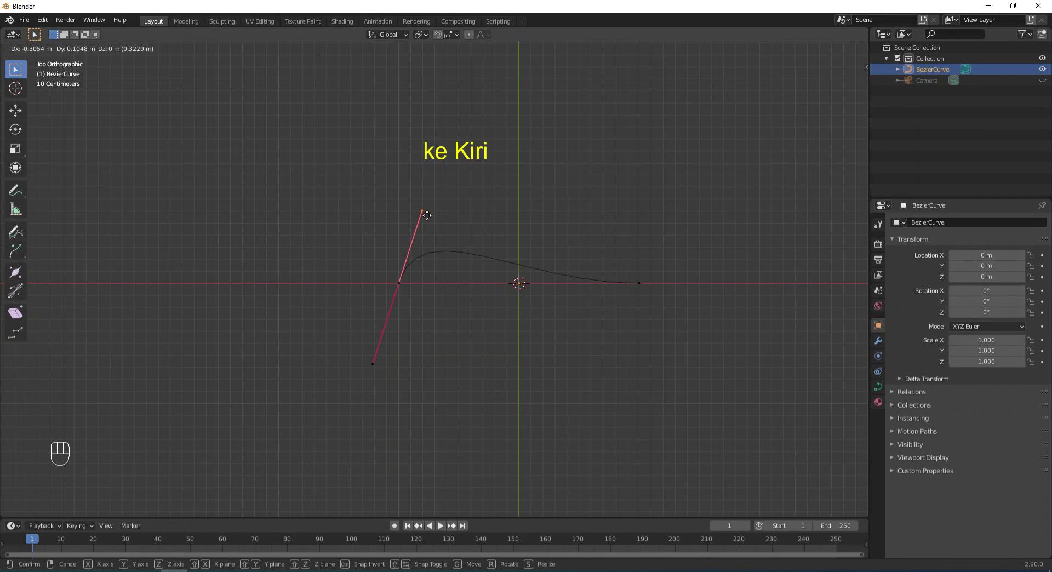
left_click(426, 216)
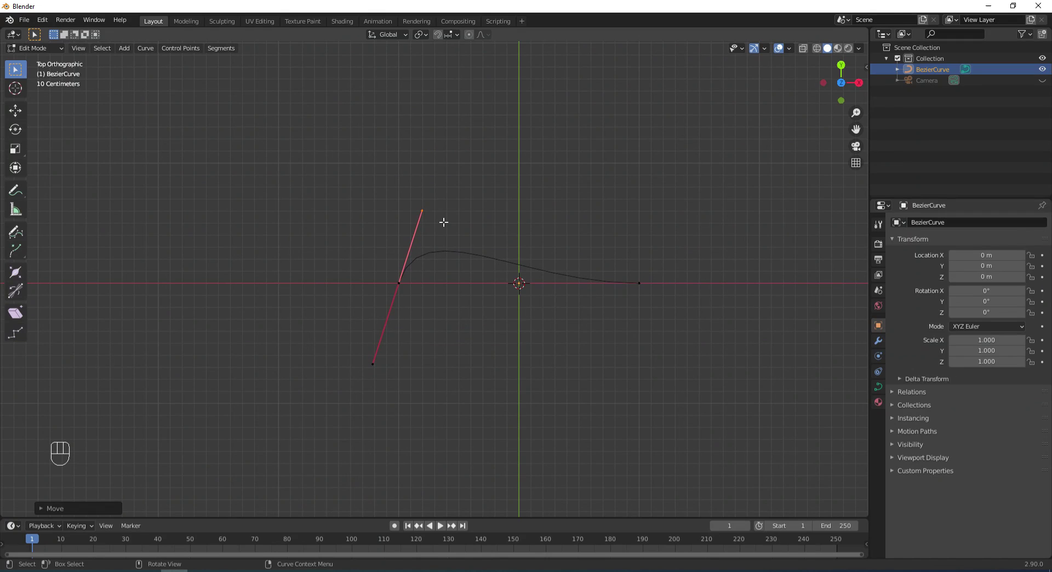
key("Tab")
Rotate the Bezier curve 90 degrees around the global X axis
middle_click_drag(443, 221, 518, 273)
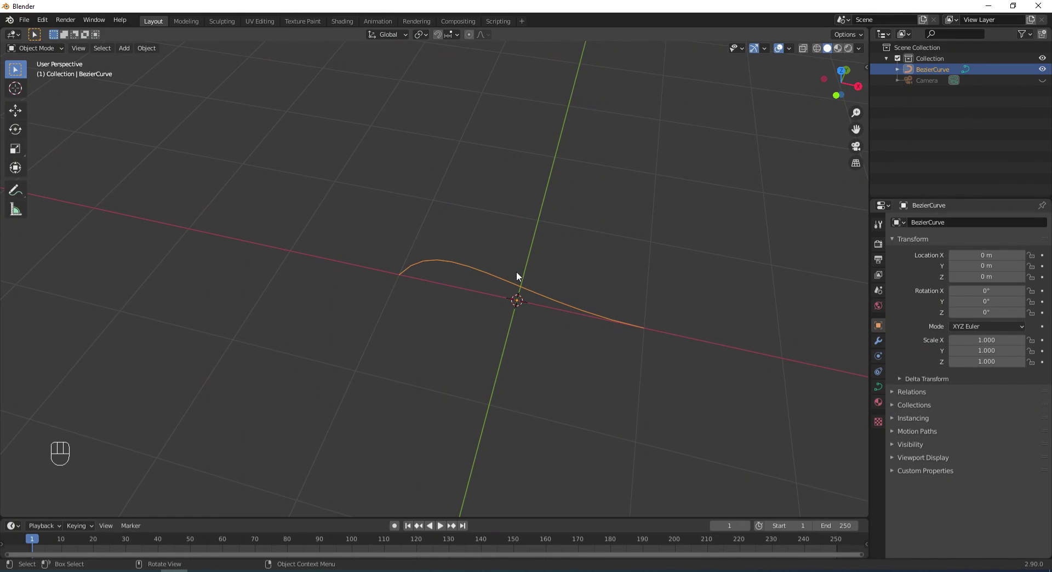
type("rx")
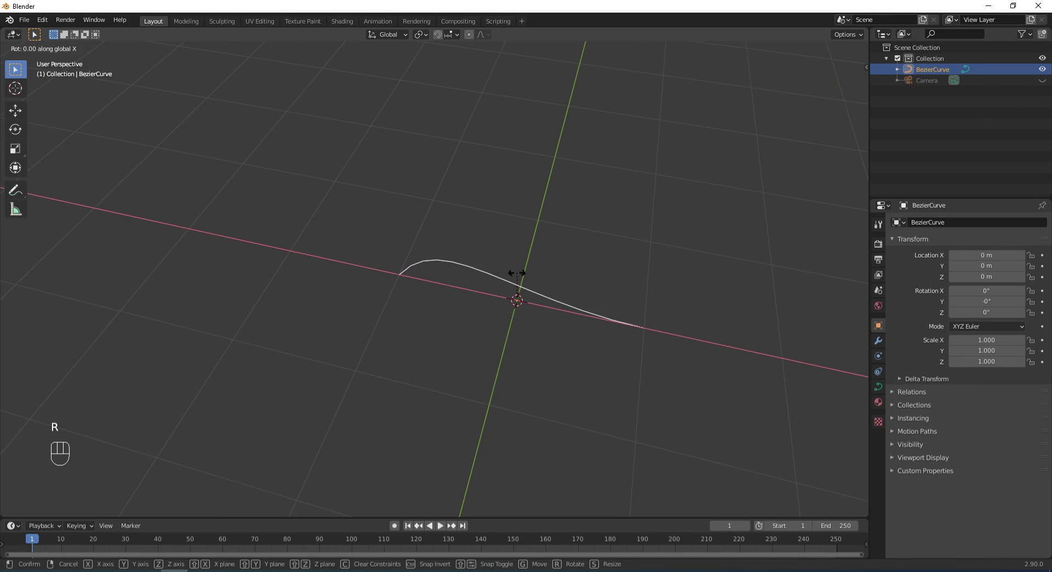
type("90")
key("Return")
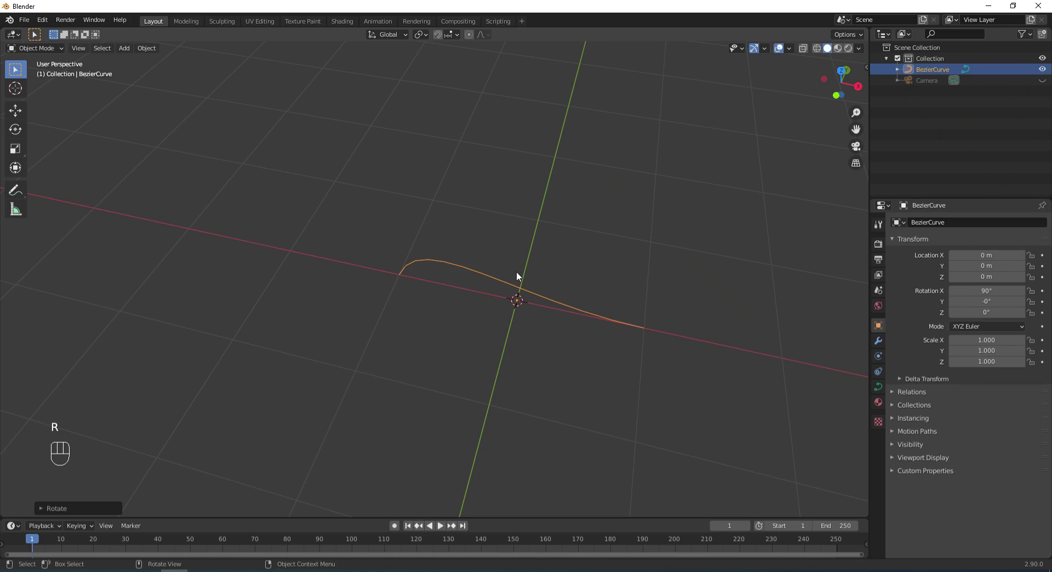
middle_click_drag(535, 267, 532, 262)
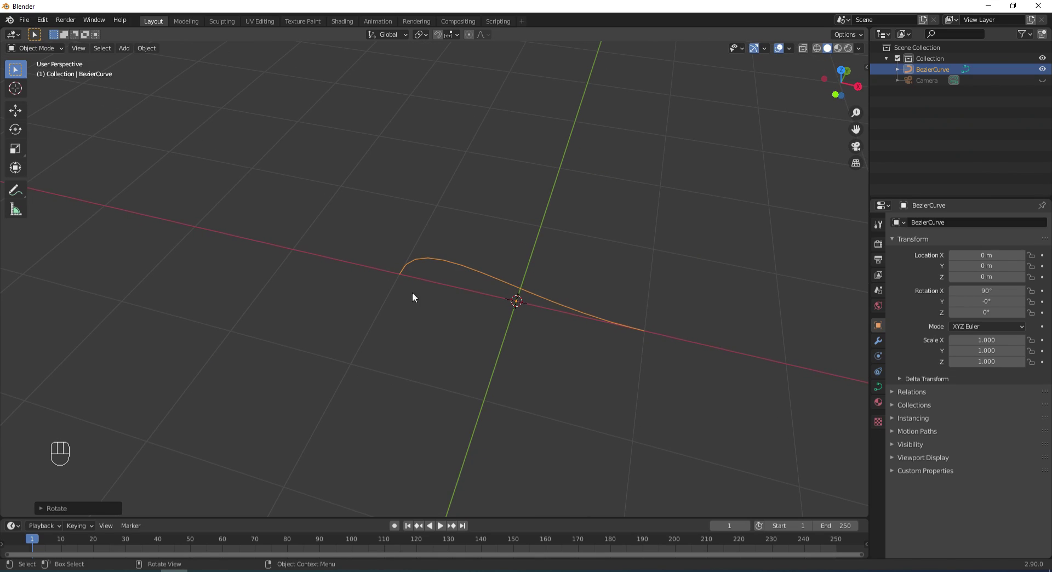
Convert the Bezier curve object to a mesh
left_click(146, 48)
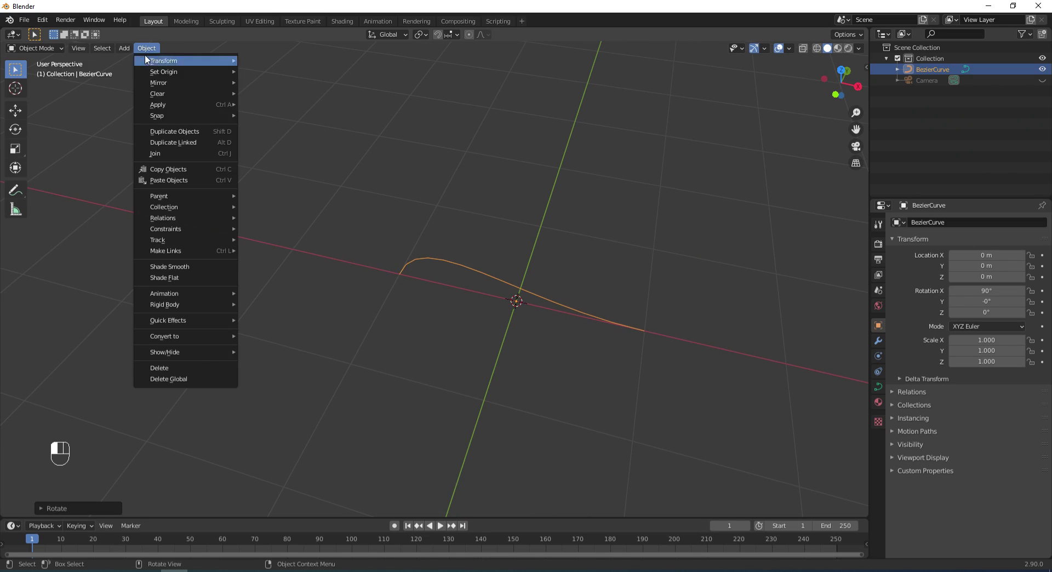
mouse_move(178, 334)
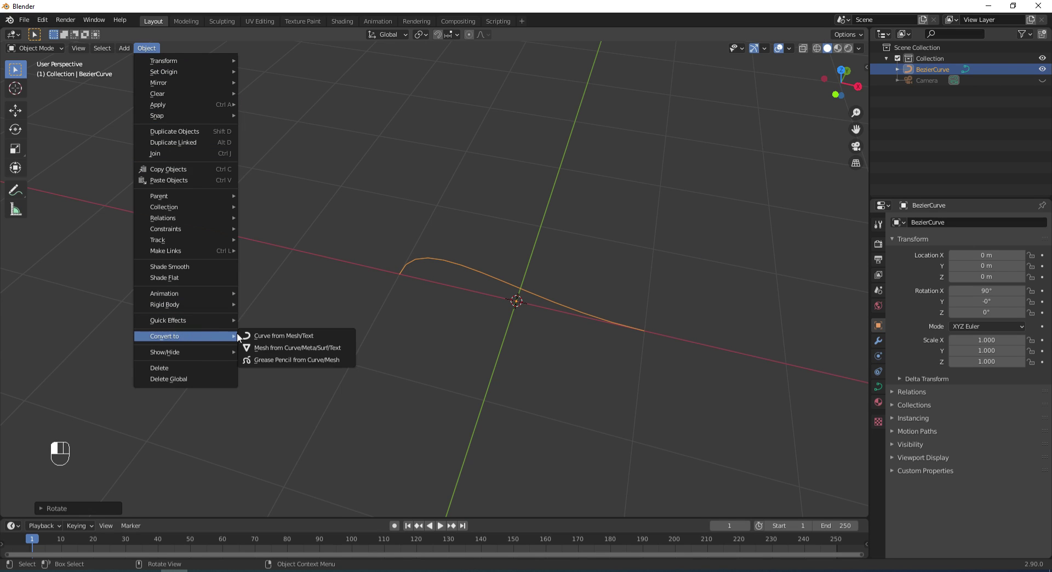
left_click(267, 347)
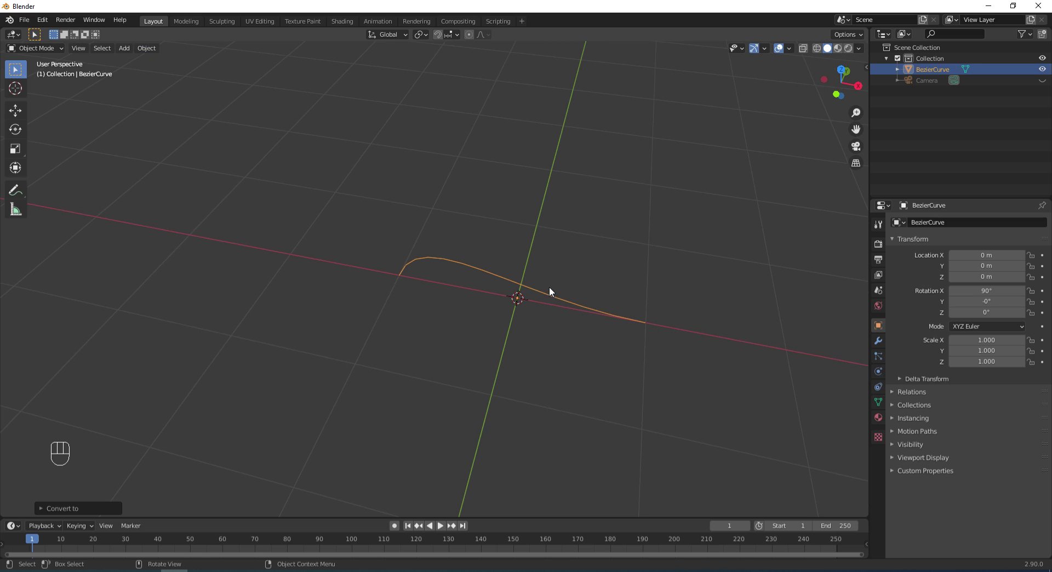
Move all vertices of the converted curve 1 m along the X axis in Edit Mode, keeping the object origin in place
key("Tab")
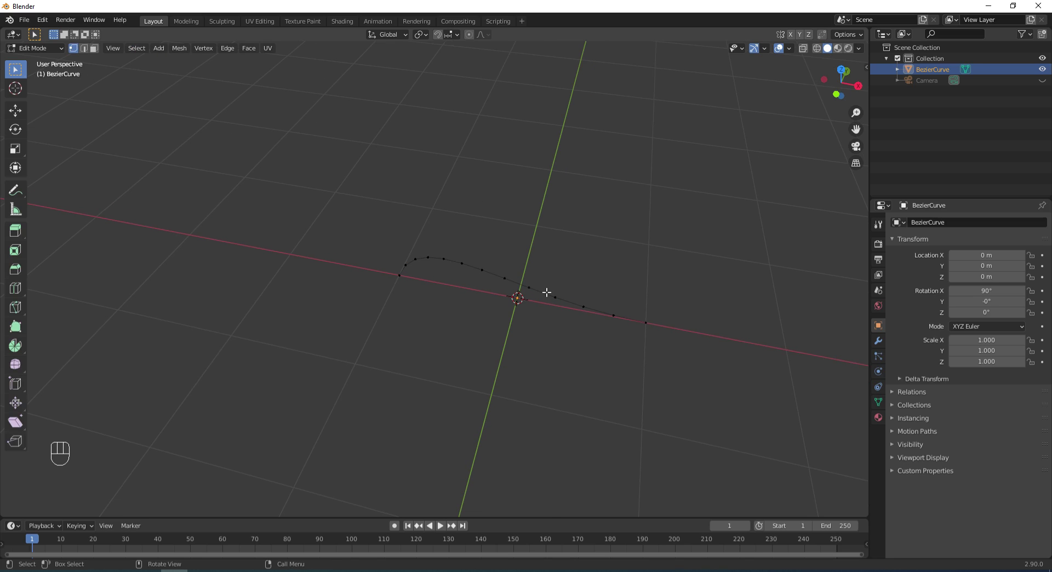
key("KP_1")
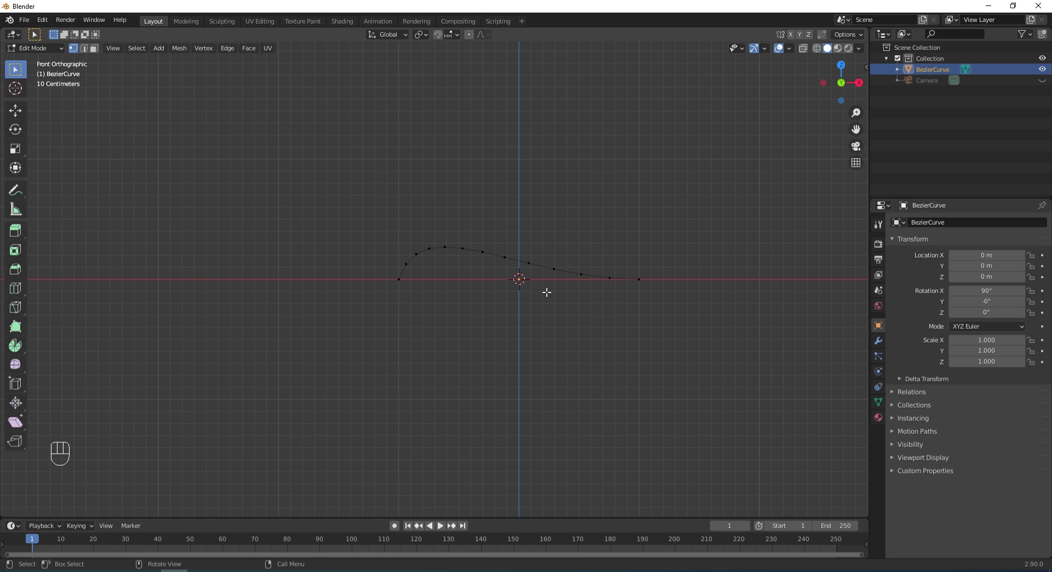
key("a")
key("g")
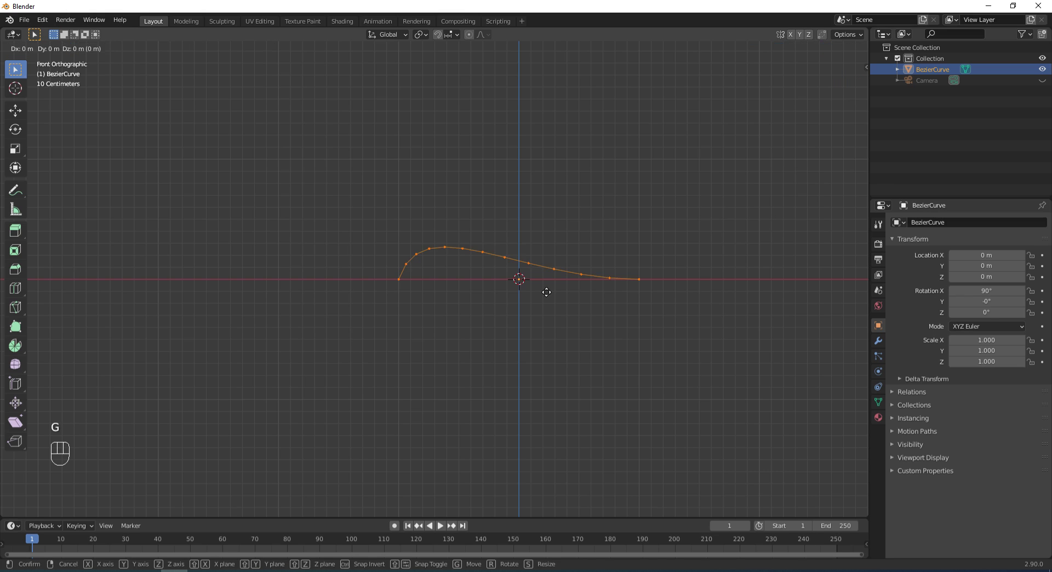
key("x")
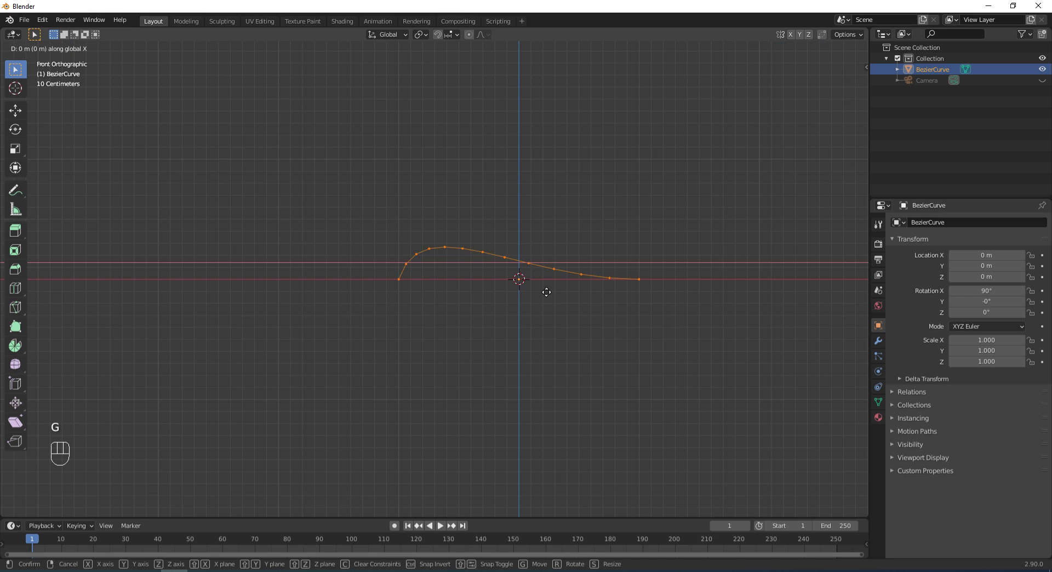
key("1")
key("Return")
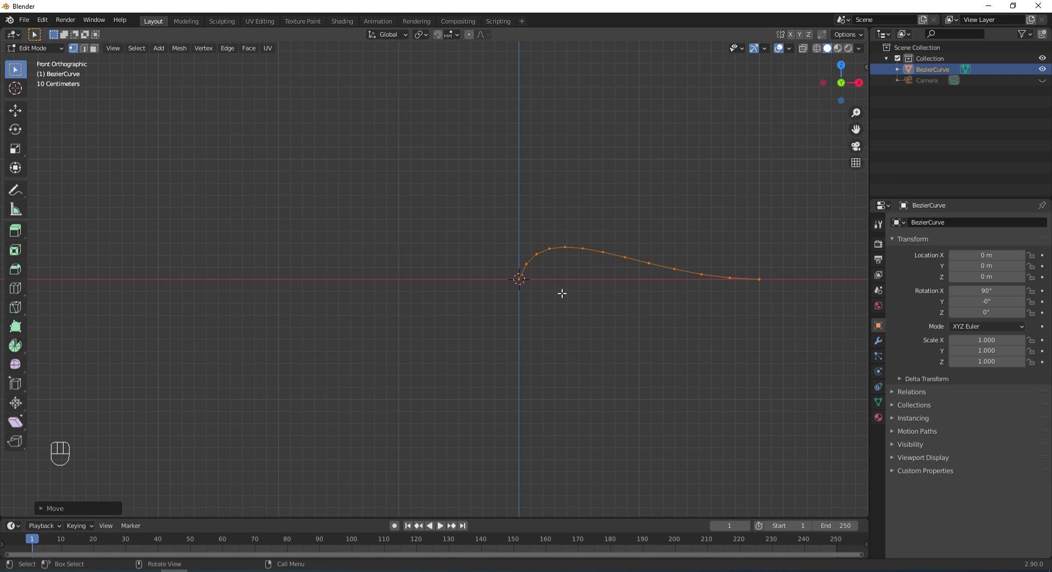
key("Tab")
Add a Mirror modifier on the X axis to the curve mesh and enable Clipping
middle_click_drag(561, 291, 593, 271)
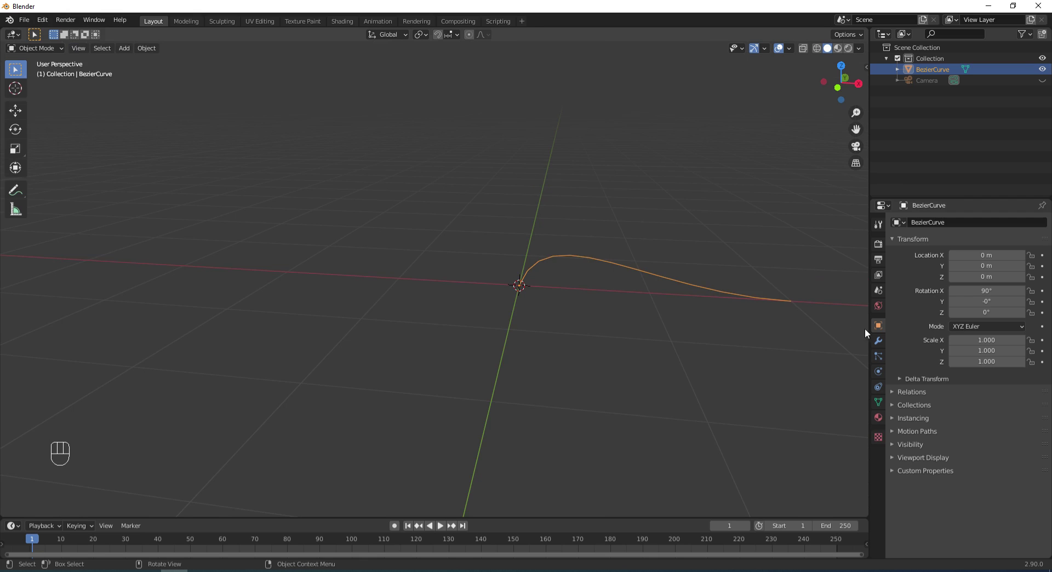
left_click(877, 342)
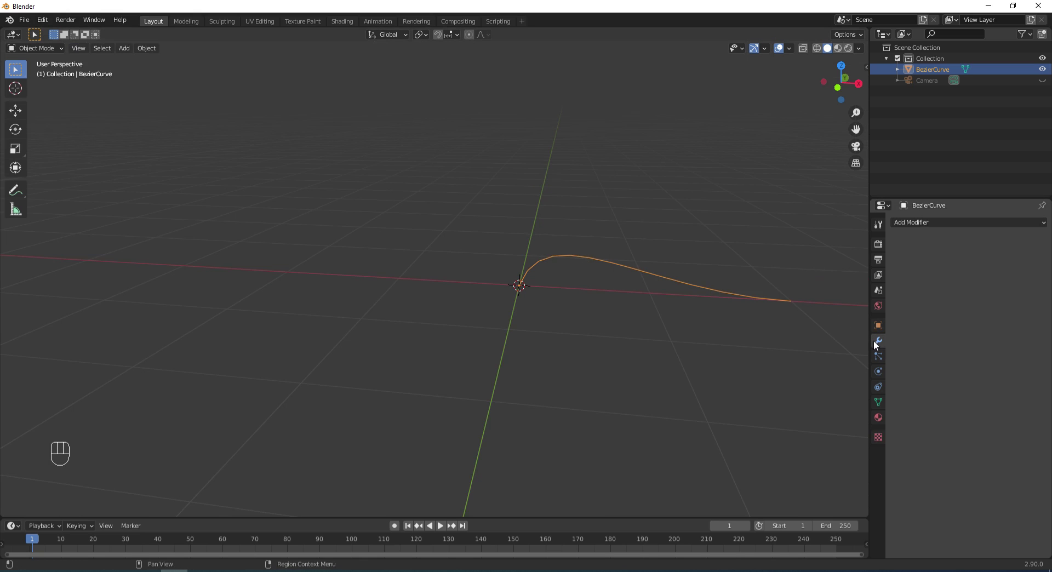
left_click(928, 221)
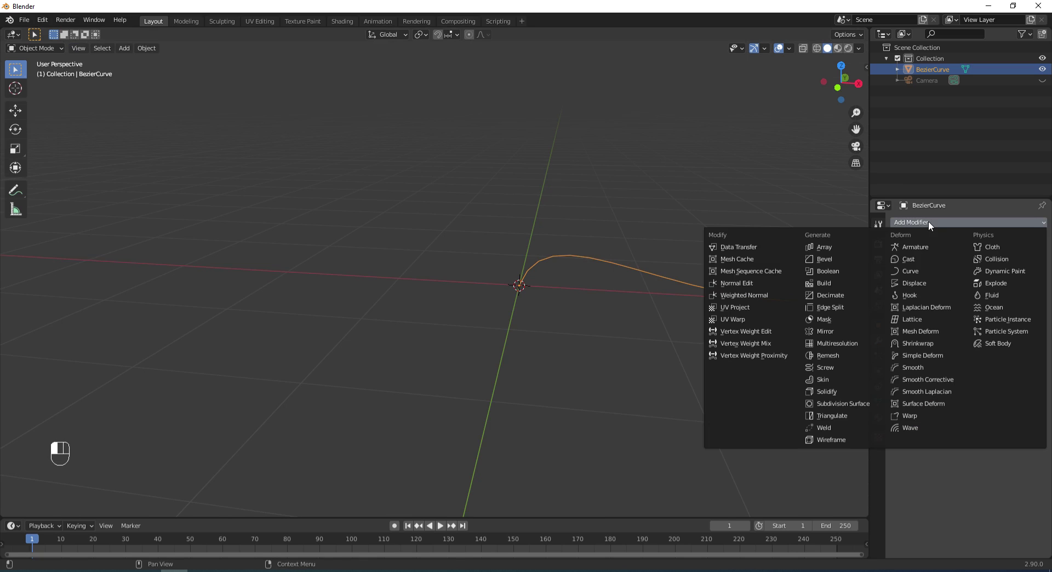
left_click(833, 330)
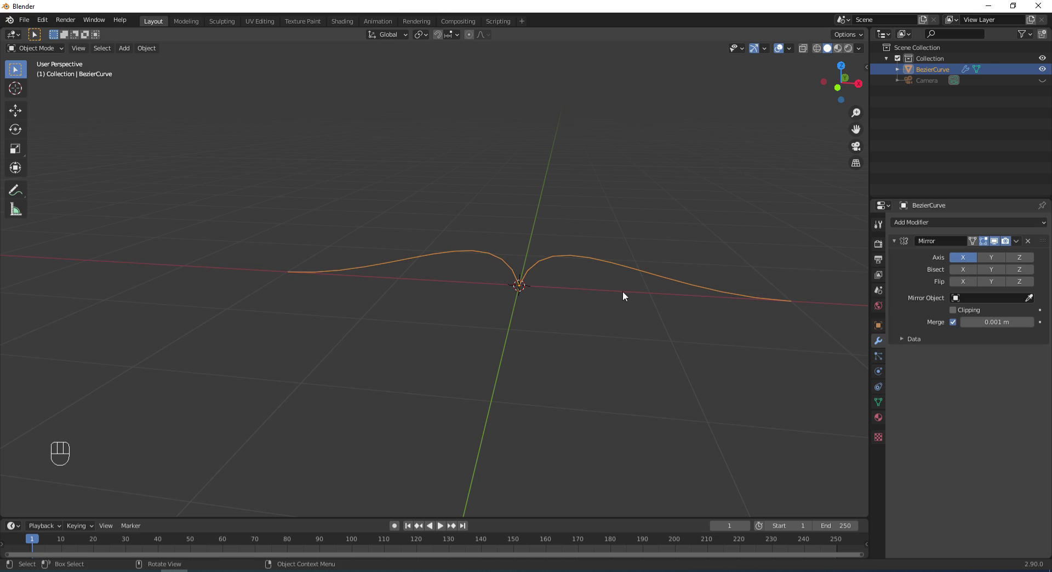
left_click(952, 311)
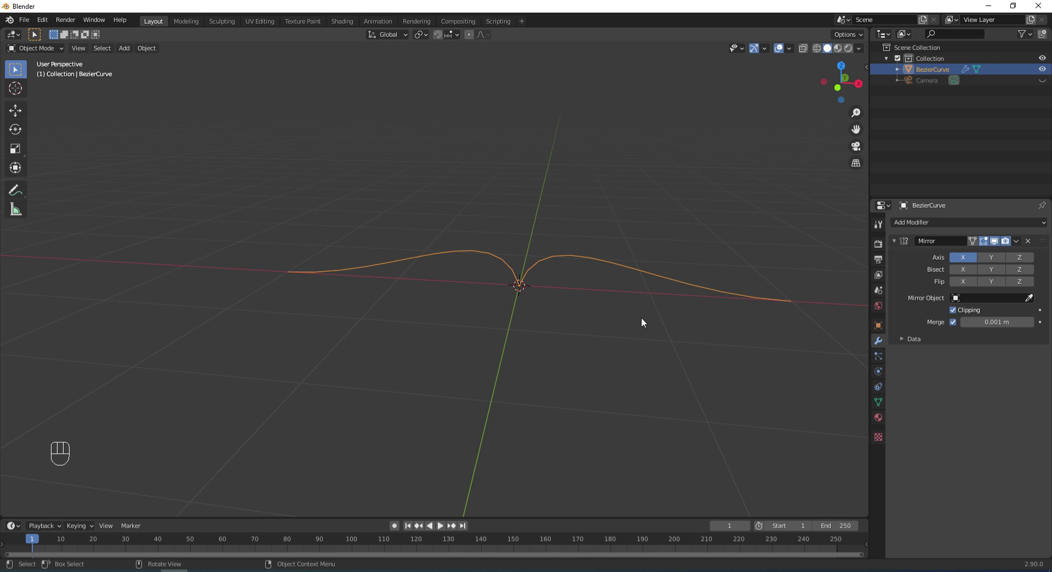
Extrude the whole curve profile 2.5 m along the global Y axis in Edit Mode to form the page surfaces
key("Tab")
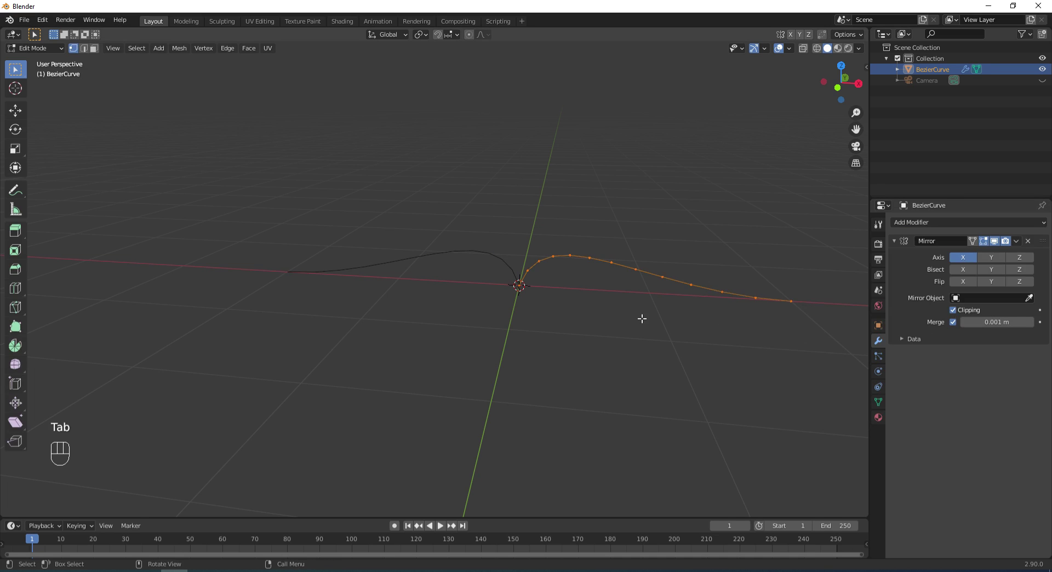
key("KP_7")
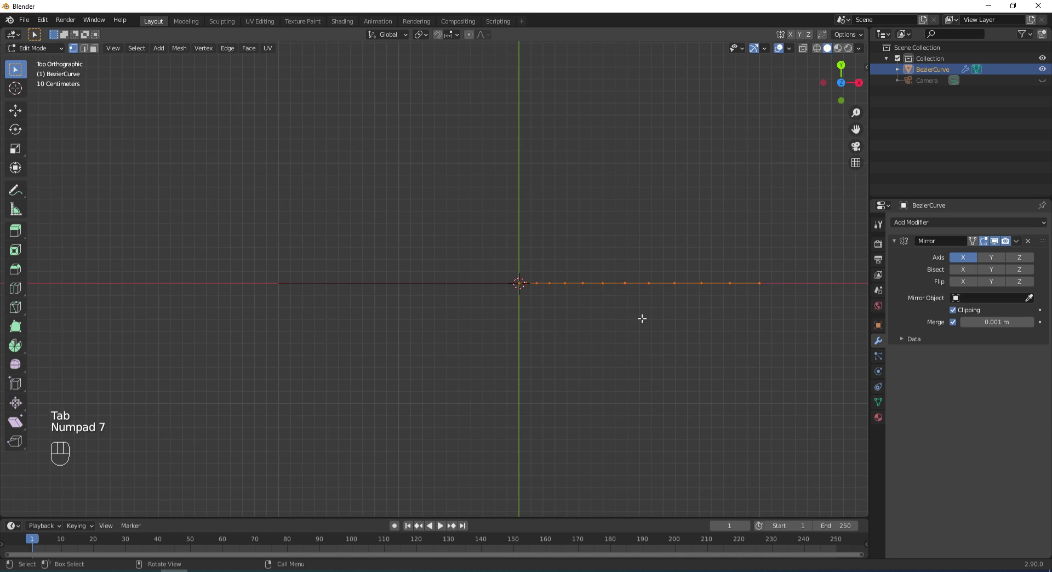
middle_click_drag(630, 223, 599, 340, "shift")
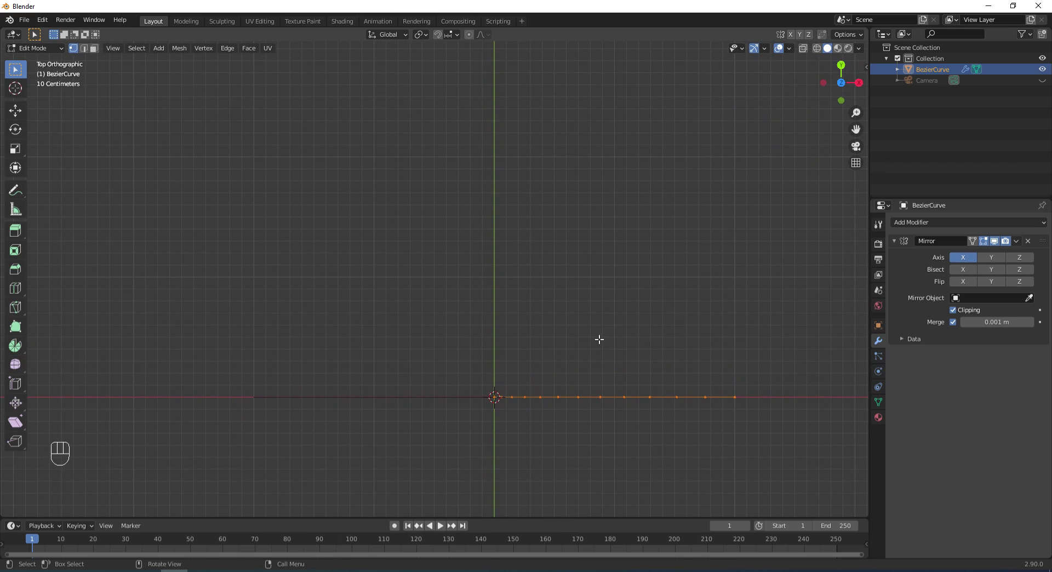
key("e")
key("y")
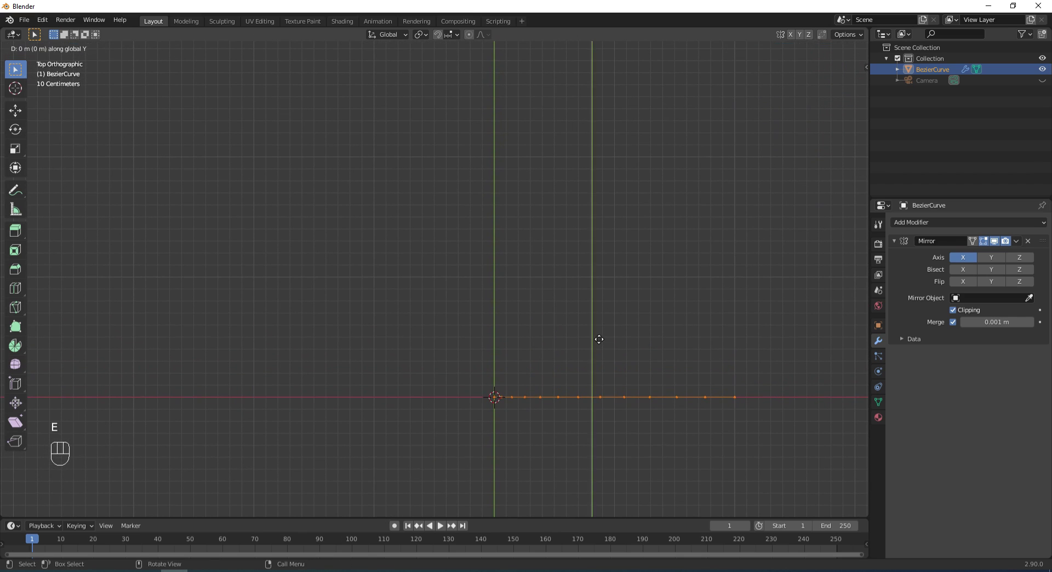
type("2.5")
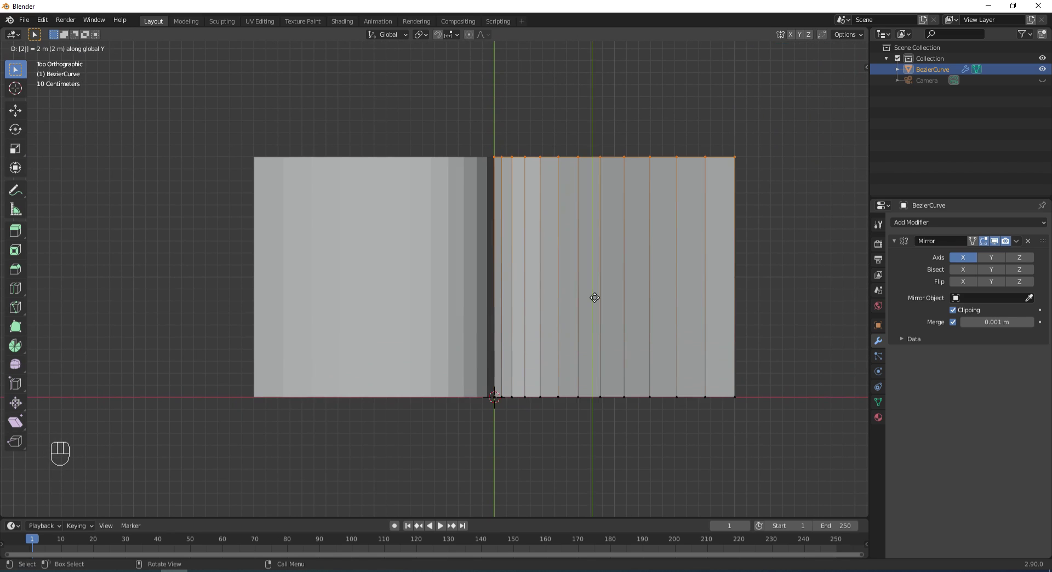
key("Return")
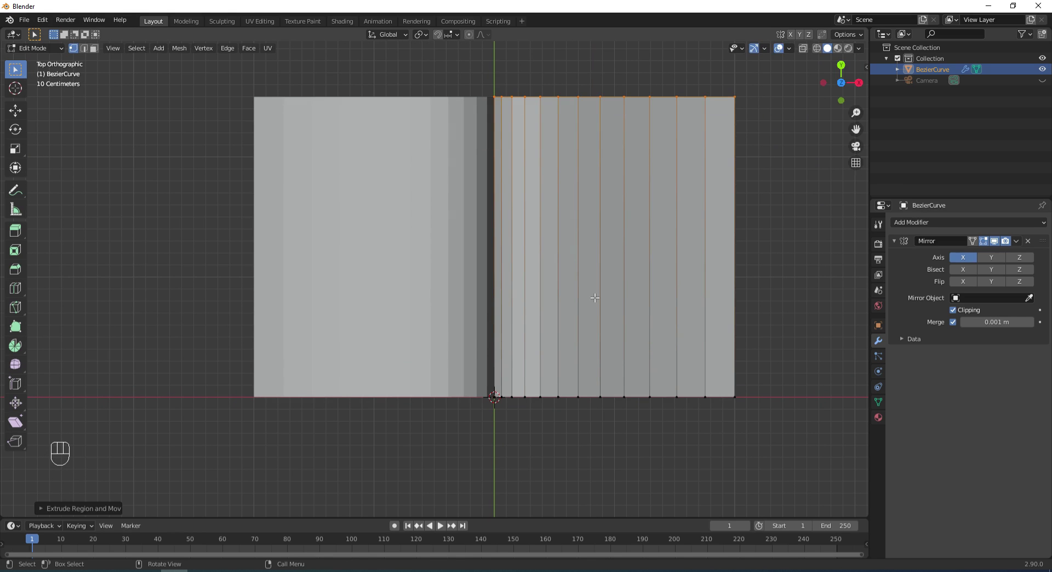
middle_click_drag(659, 307, 655, 262)
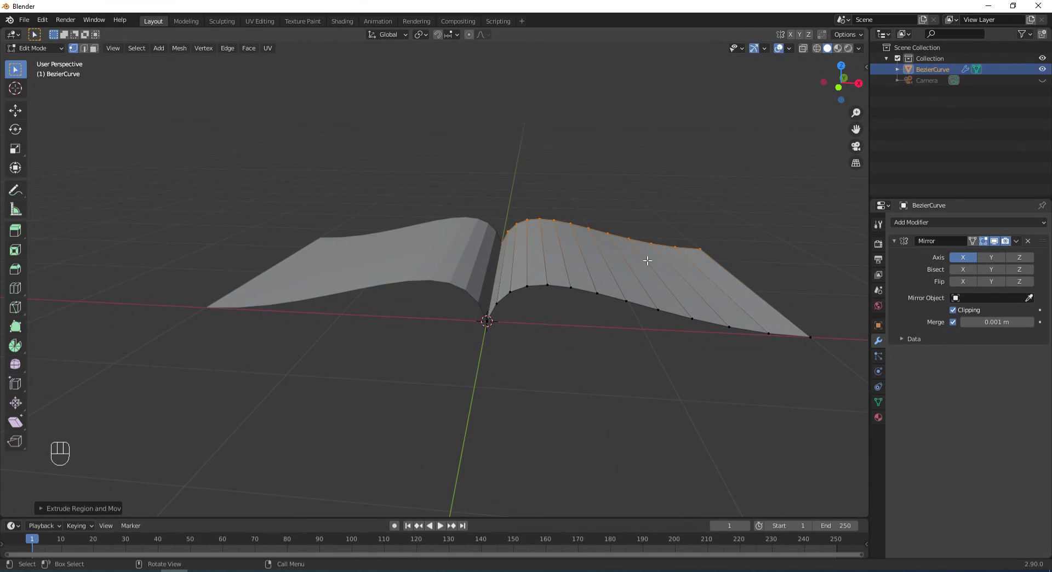
Extrude the entire page surface about 0.35 m downward in front view to give the page block thickness
key("KP_1")
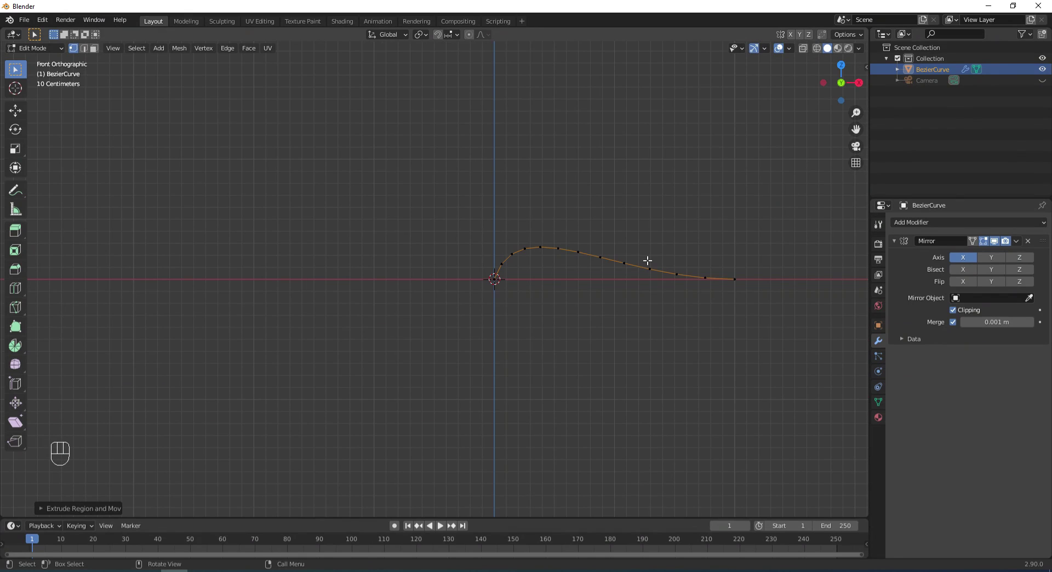
key("a")
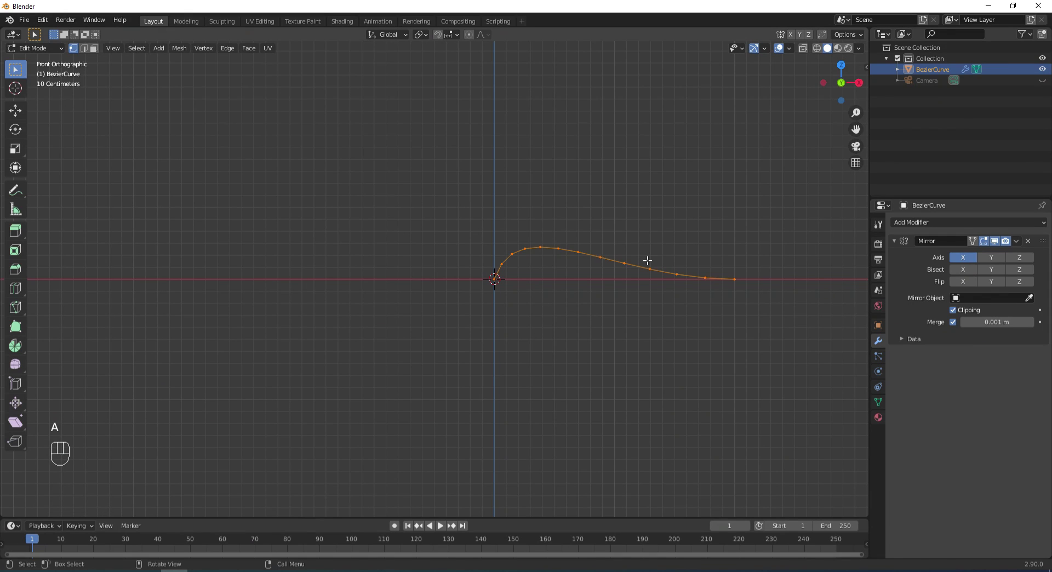
key("e")
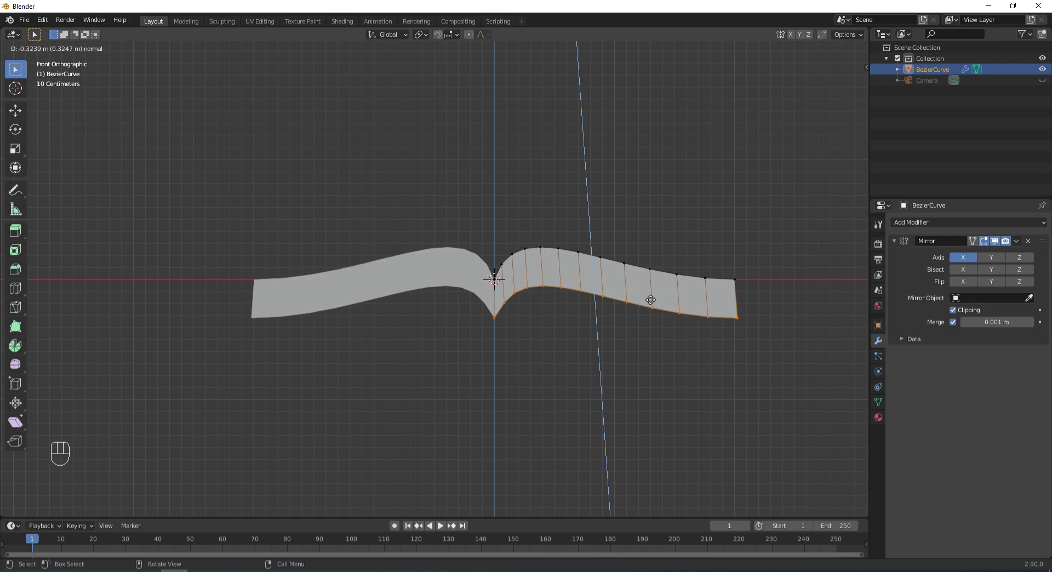
left_click(654, 302)
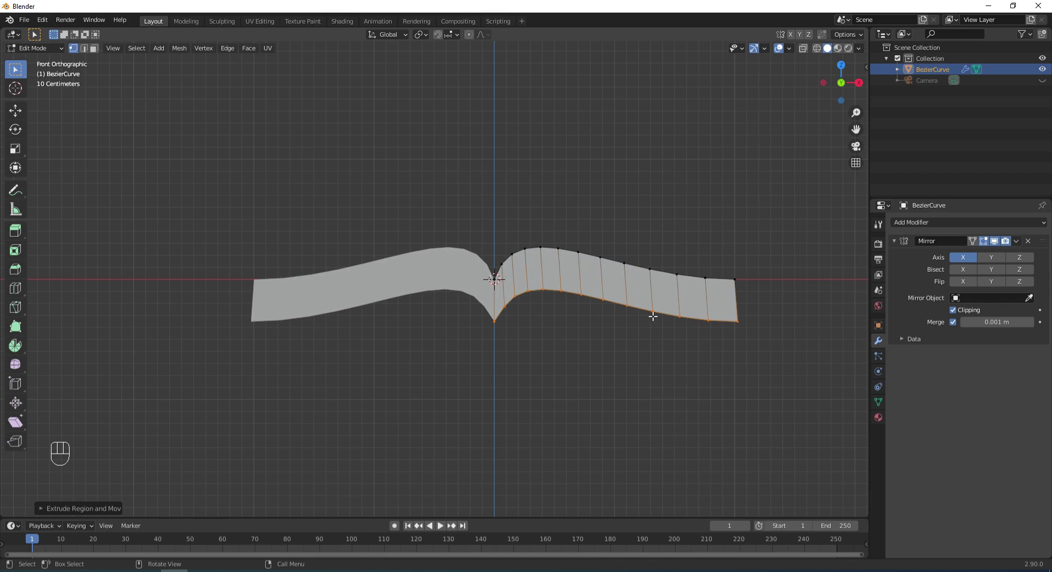
Flatten the extruded underside of the page block by scaling it to 0 along the global Z axis
key("s")
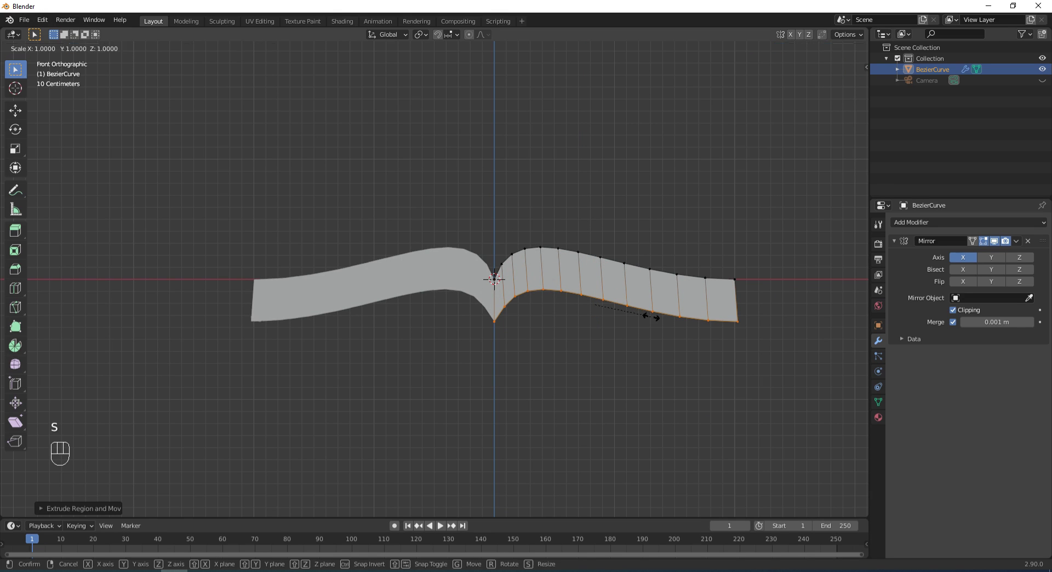
key("z")
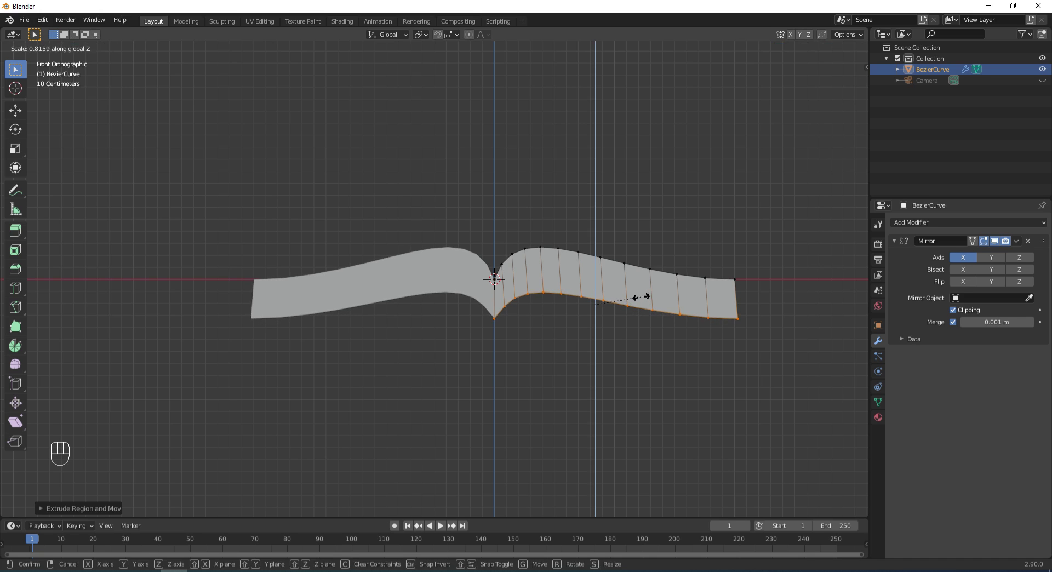
type("0")
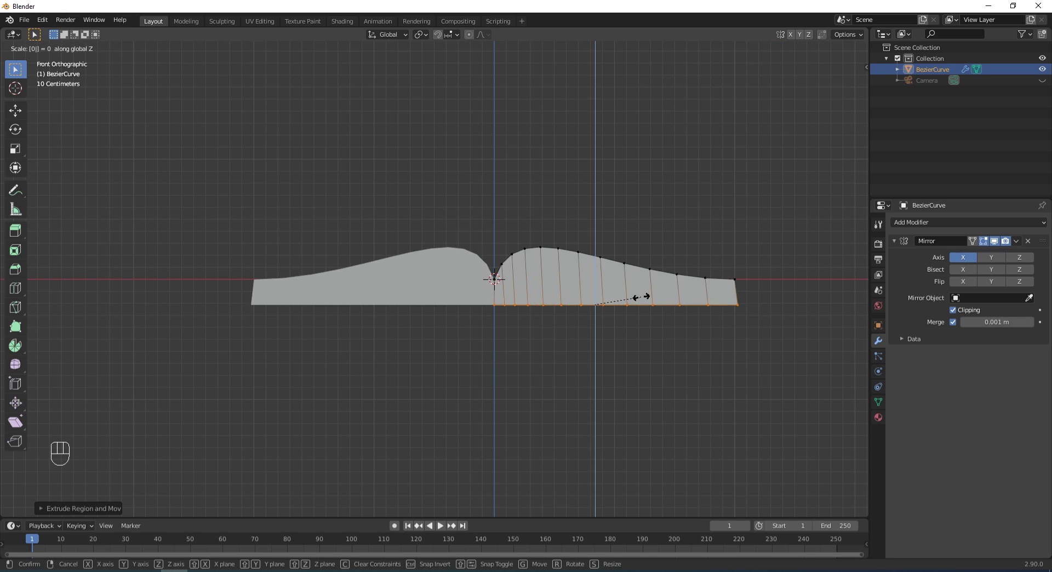
key("Return")
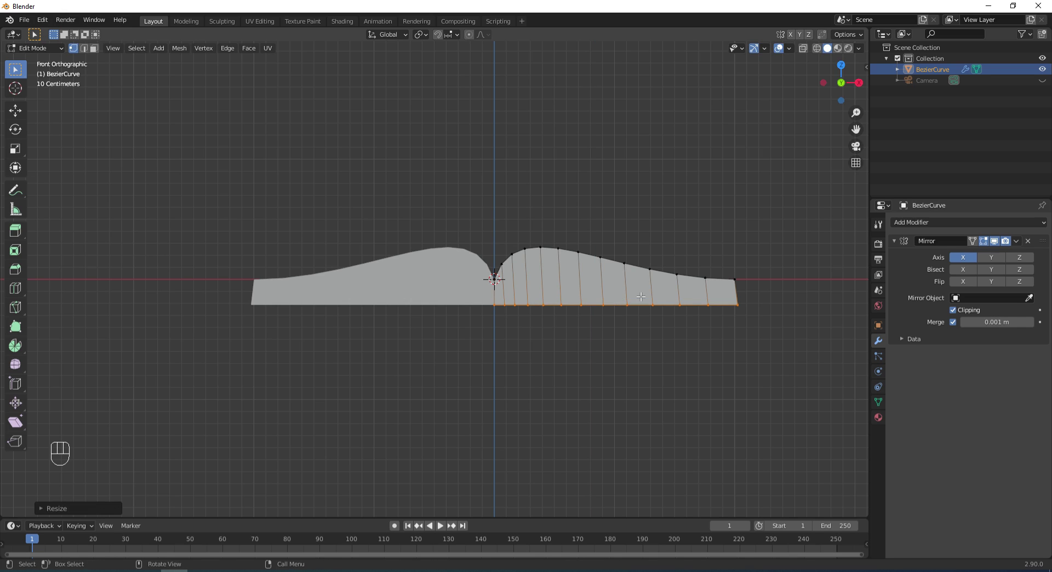
Raise the flat underside along Z to just below the page edges and widen it along X by a factor of about 1.05
left_click(15, 110)
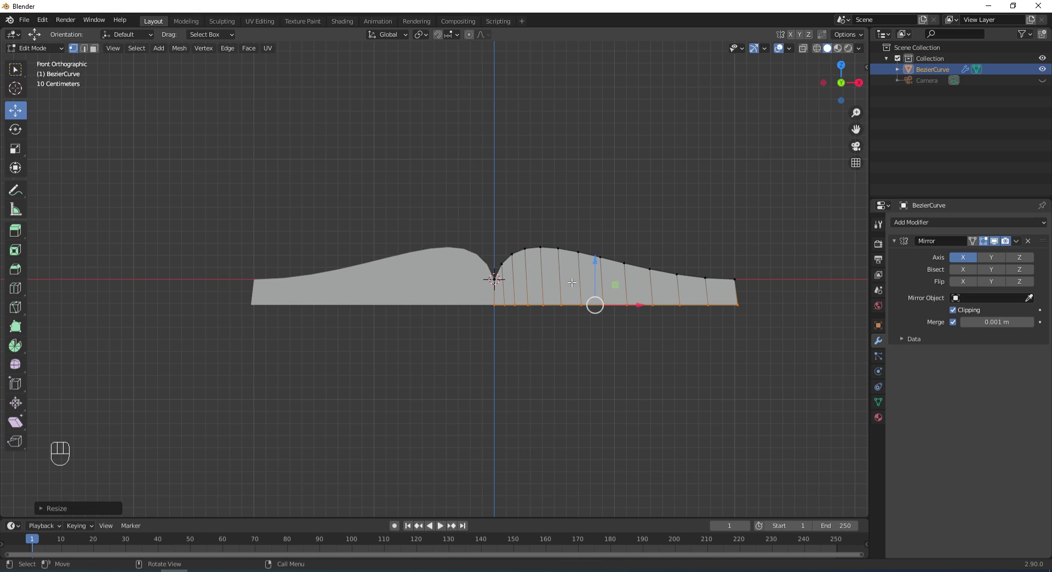
left_click_drag(596, 284, 596, 273)
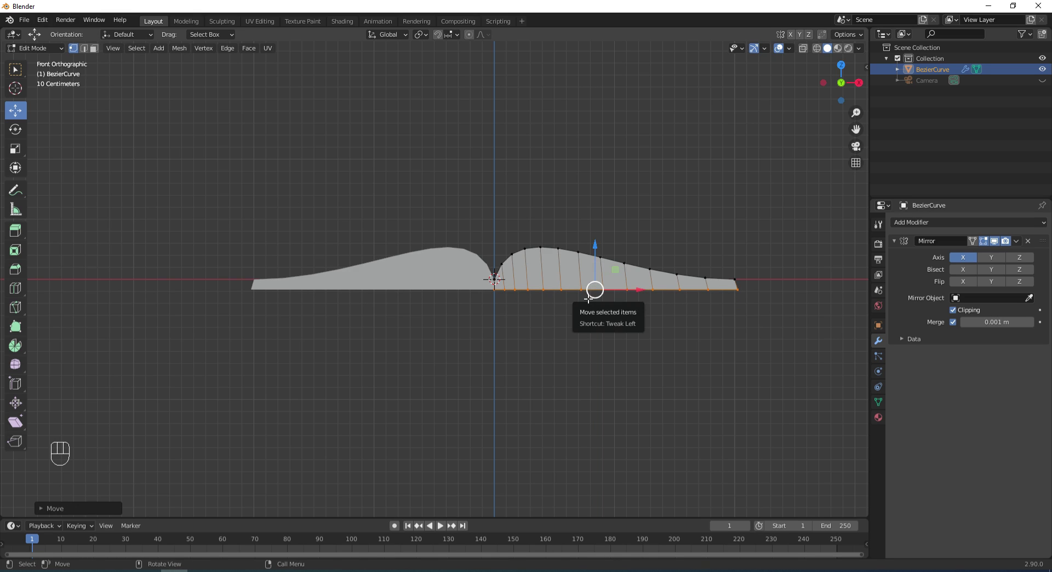
key("s")
key("x")
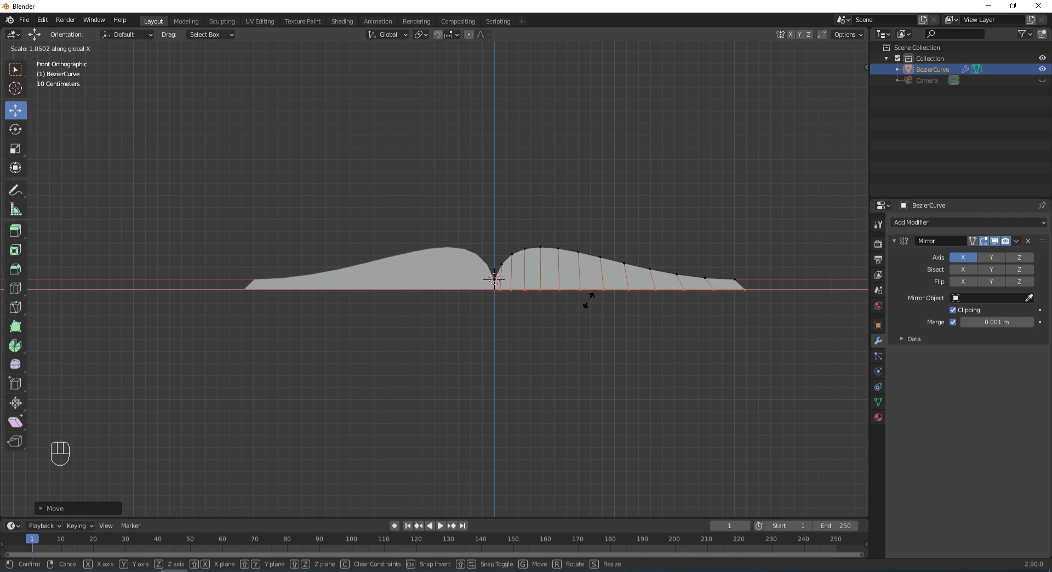
key("shift")
left_click(616, 306)
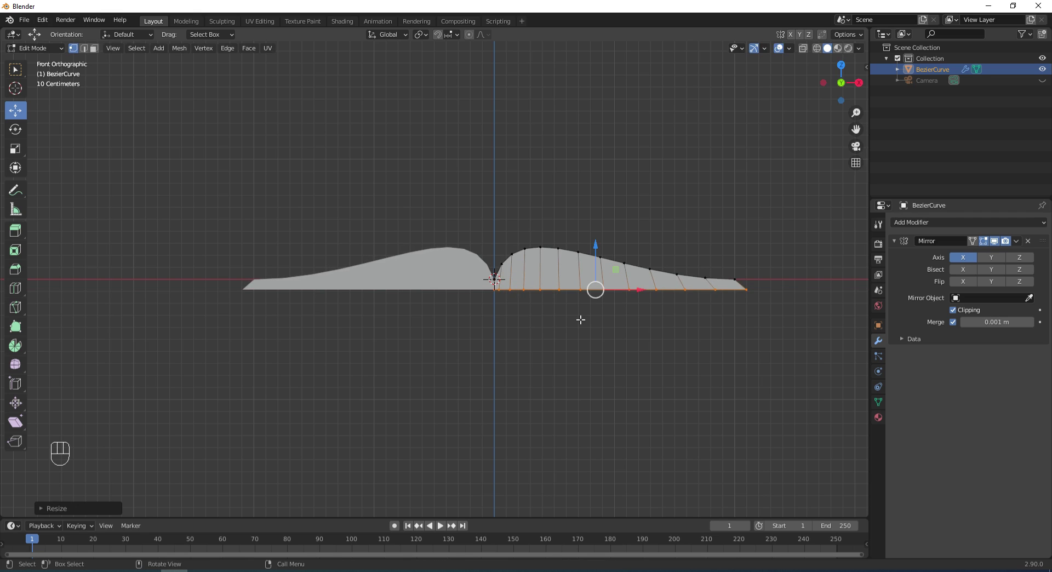
Apply the Mirror modifier to the book mesh in Object Mode
key("Tab")
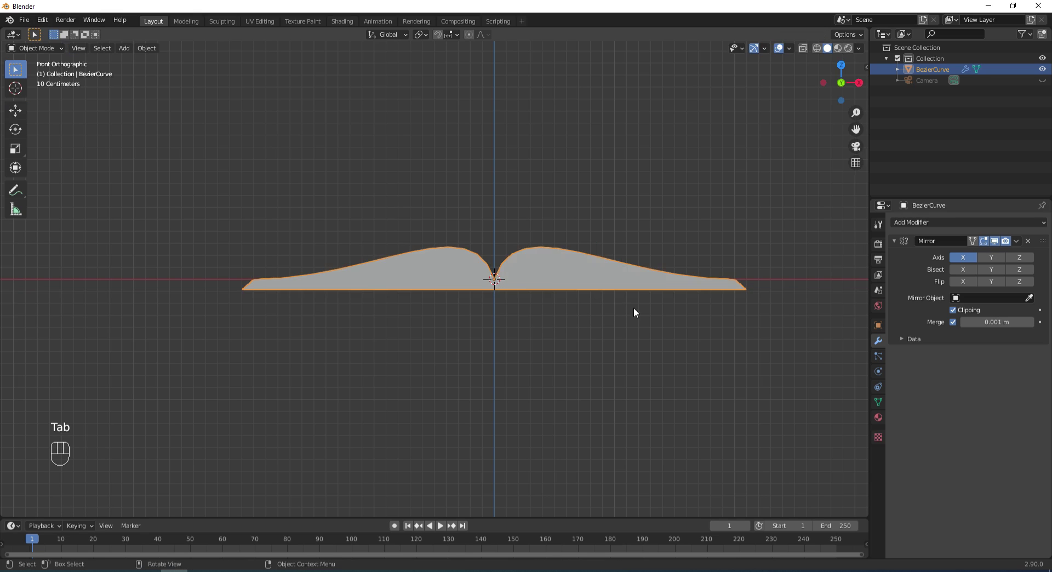
left_click(1016, 241)
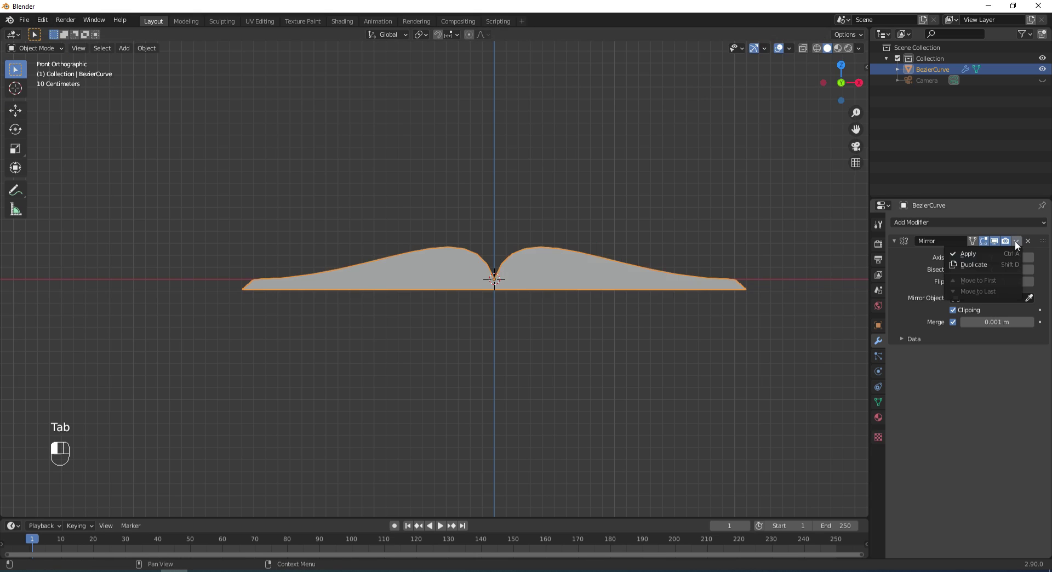
left_click(973, 254)
Add a cube to the book mesh in Edit Mode as the base for the cover
middle_click_drag(580, 296, 587, 317)
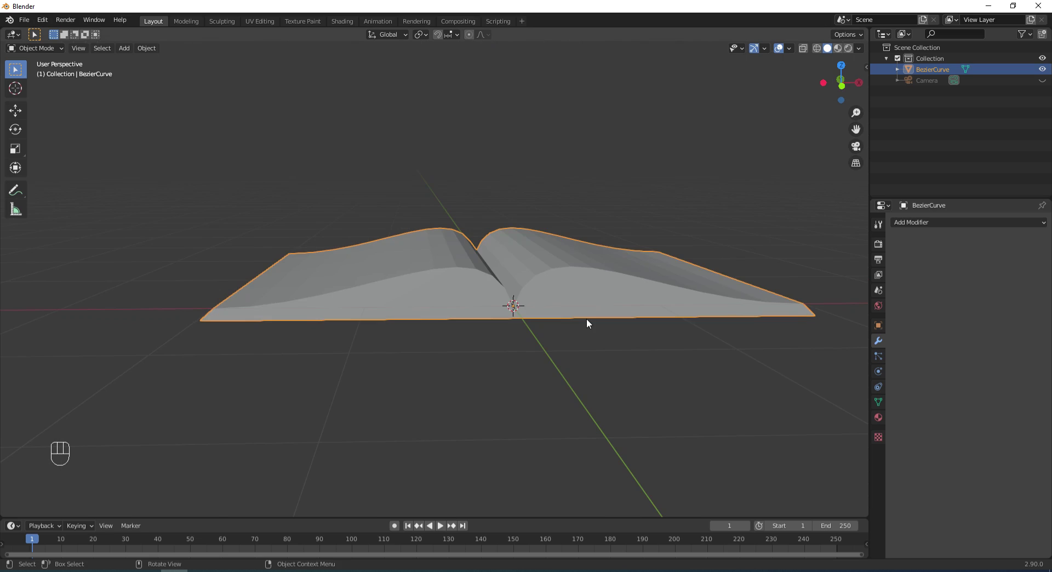
key("Tab")
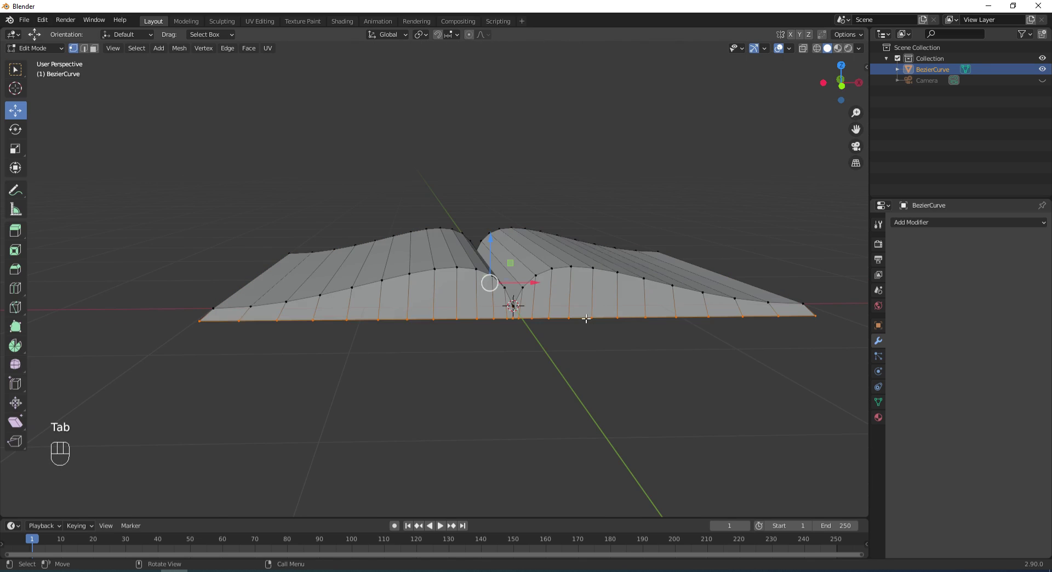
mouse_move(629, 331)
middle_mouse_down()
mouse_move(639, 331)
mouse_move(630, 340)
middle_mouse_up()
key("shift+a")
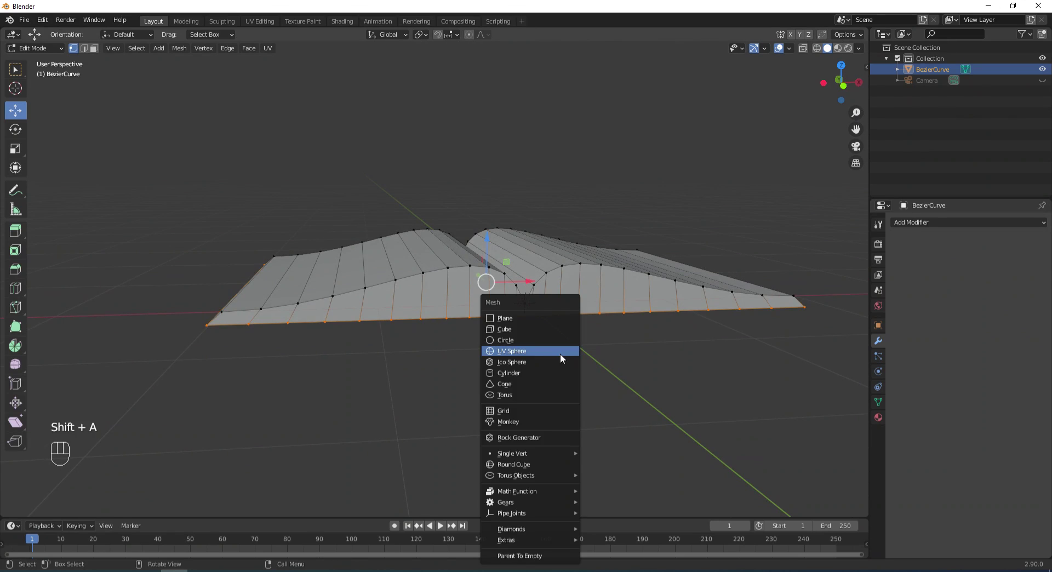
left_click(545, 330)
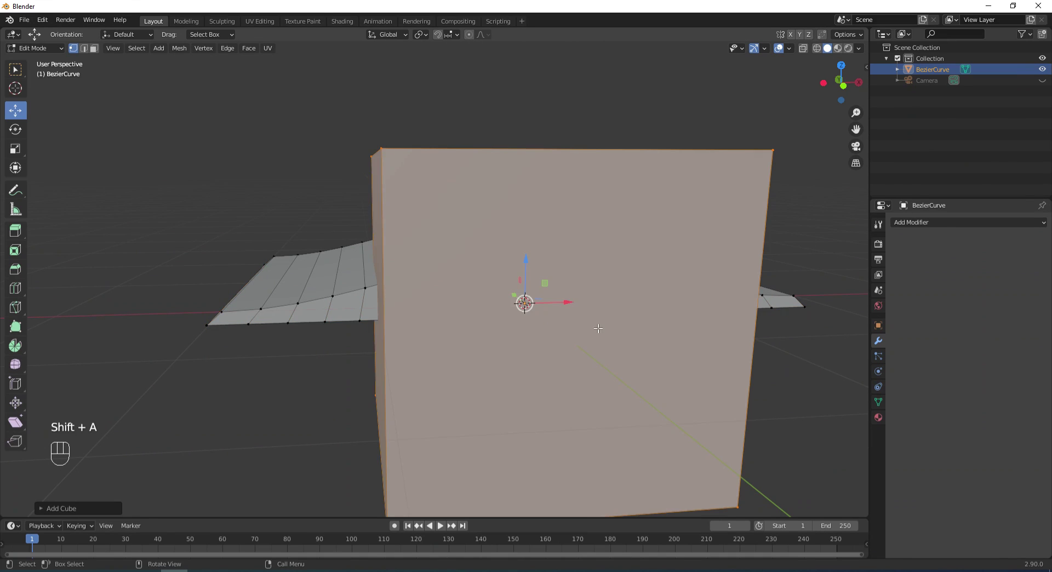
Scale the new cube along the global Z axis to about 0.03 to form a thin cover slab
middle_click_drag(606, 309, 630, 315)
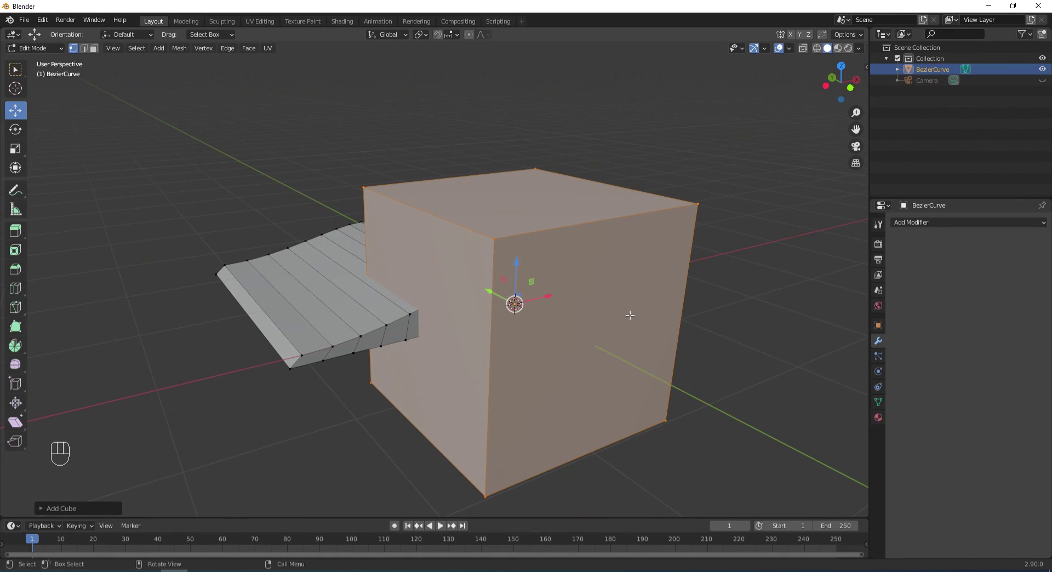
key("s")
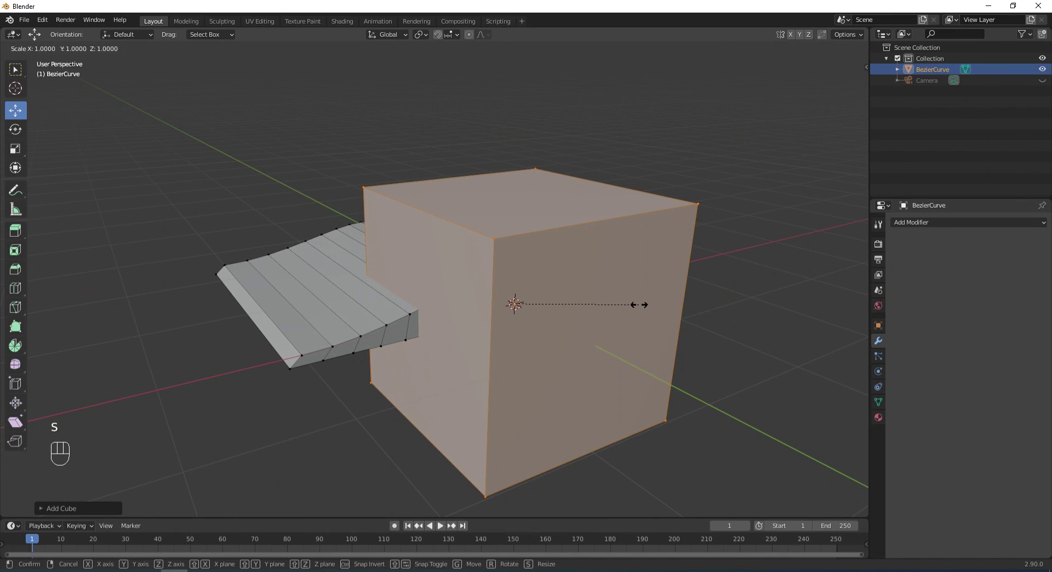
key("z")
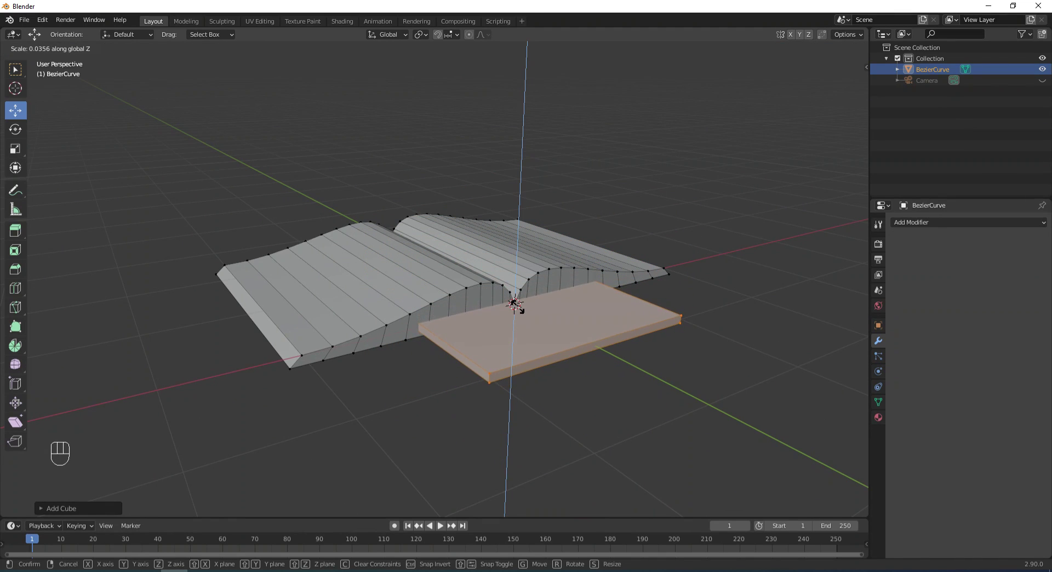
left_click(515, 304)
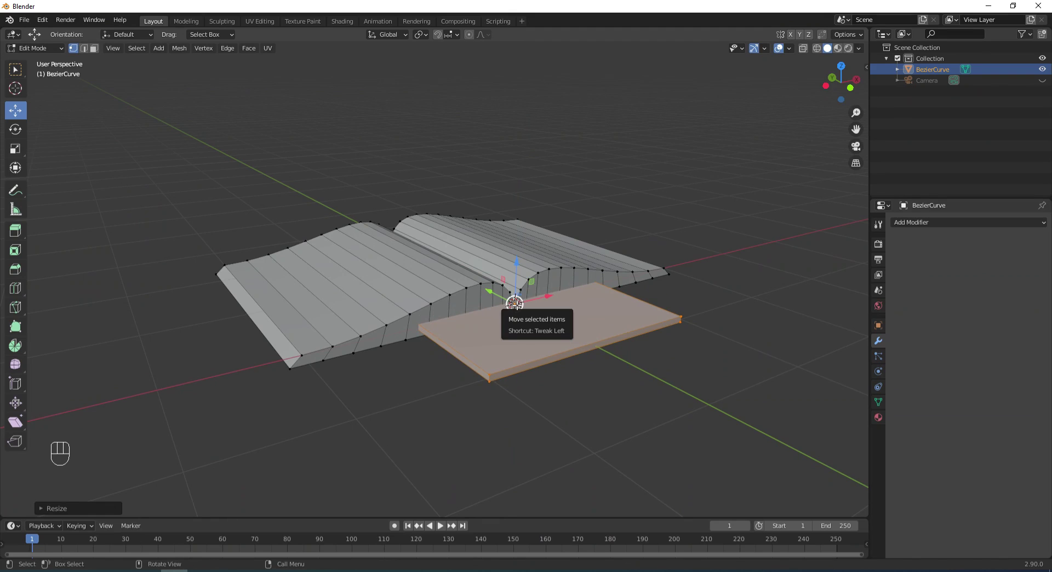
Move the cover slab straight down along Z to just below the page block, leaving a small gap
key("KP_1")
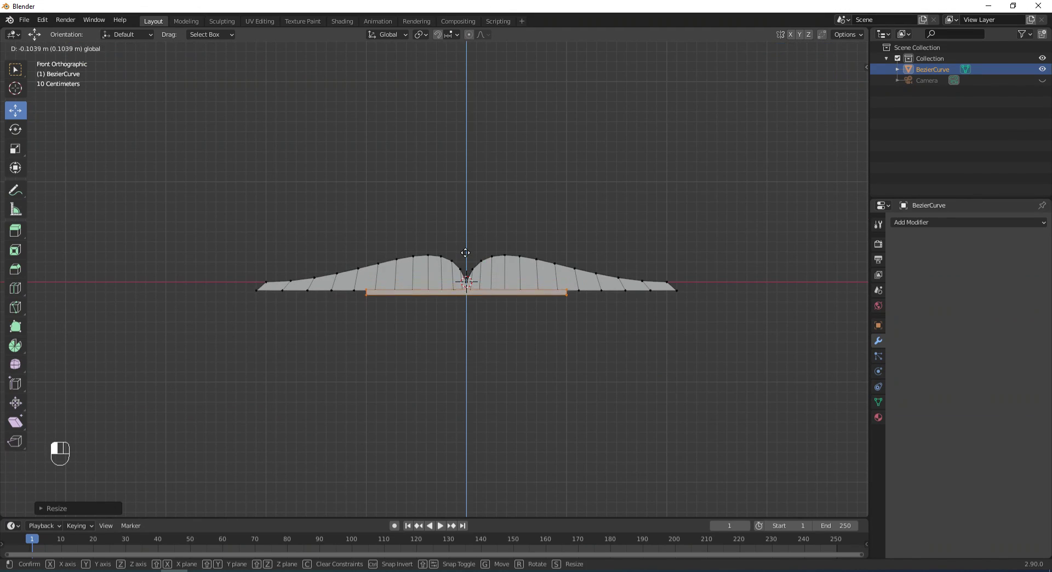
left_click(515, 306)
scroll(514, 306, "up", 4)
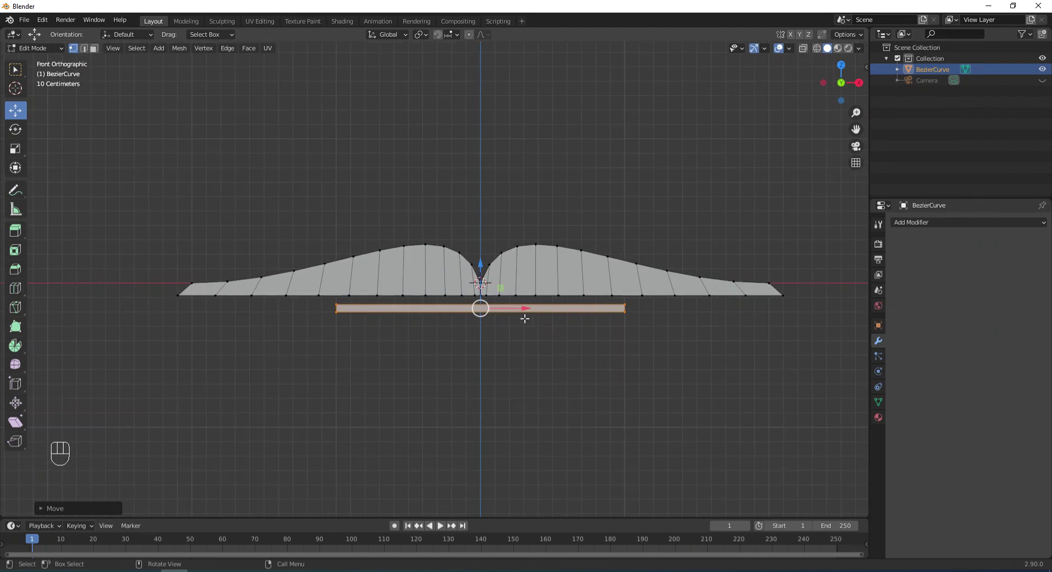
Thin the cover slab by scaling it along the global Z axis to about 0.8
mouse_move(526, 323)
middle_mouse_down("shift")
mouse_move(517, 328)
mouse_move(526, 311)
mouse_move(517, 308)
middle_mouse_up("shift")
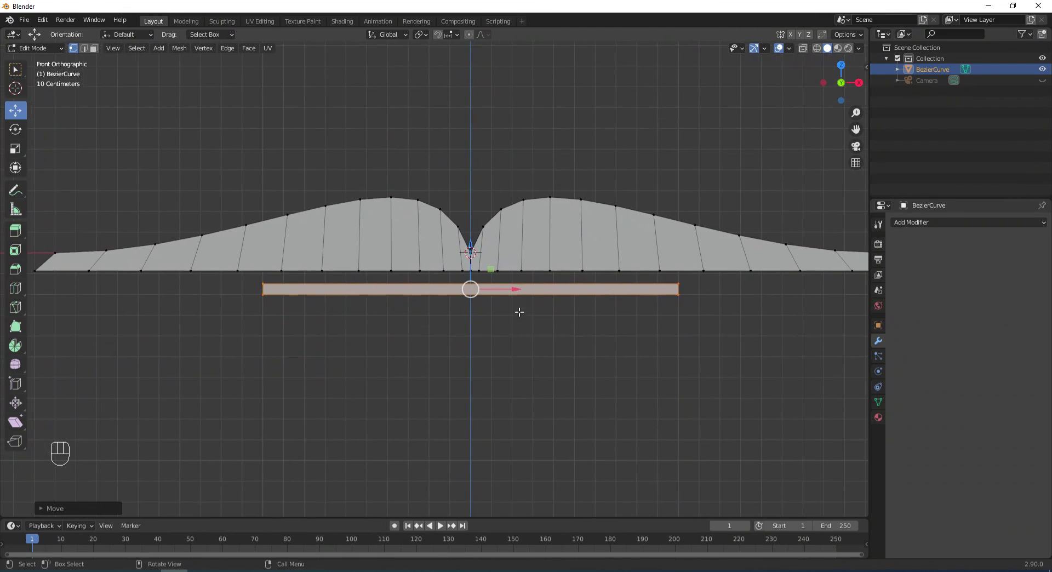
scroll(519, 314, "down", 1)
key("s")
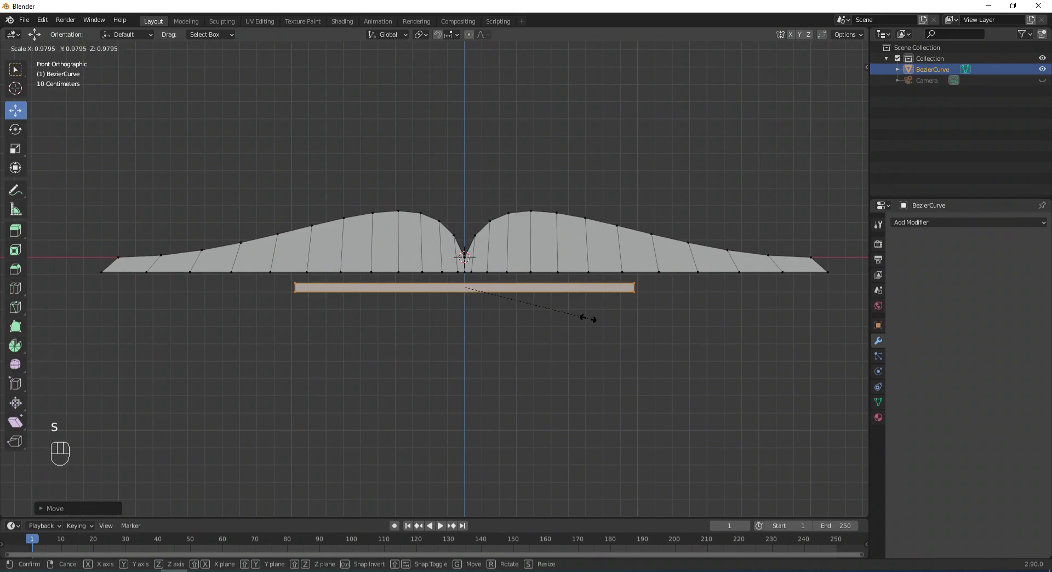
key("z")
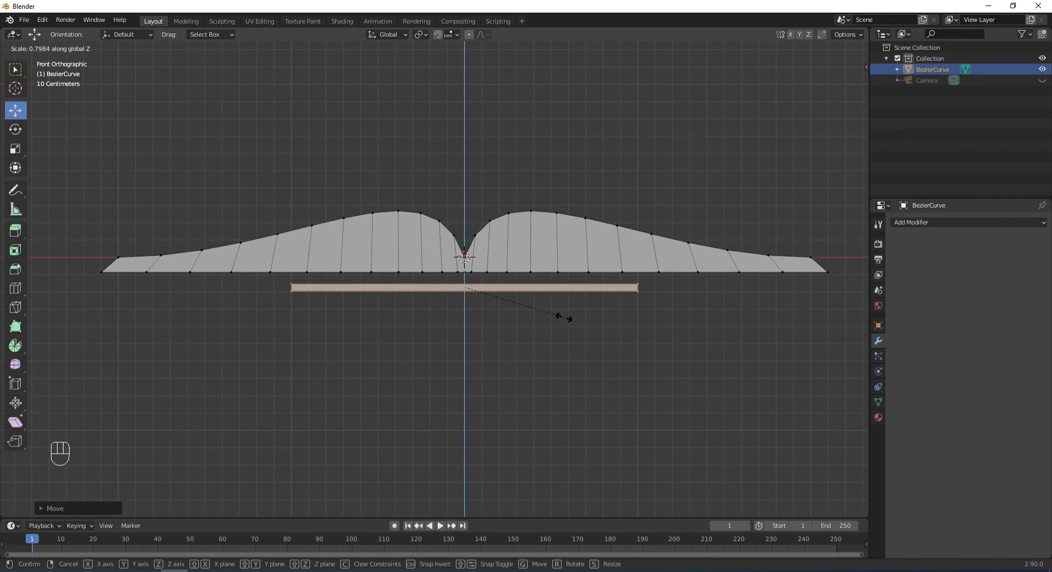
left_click(564, 317)
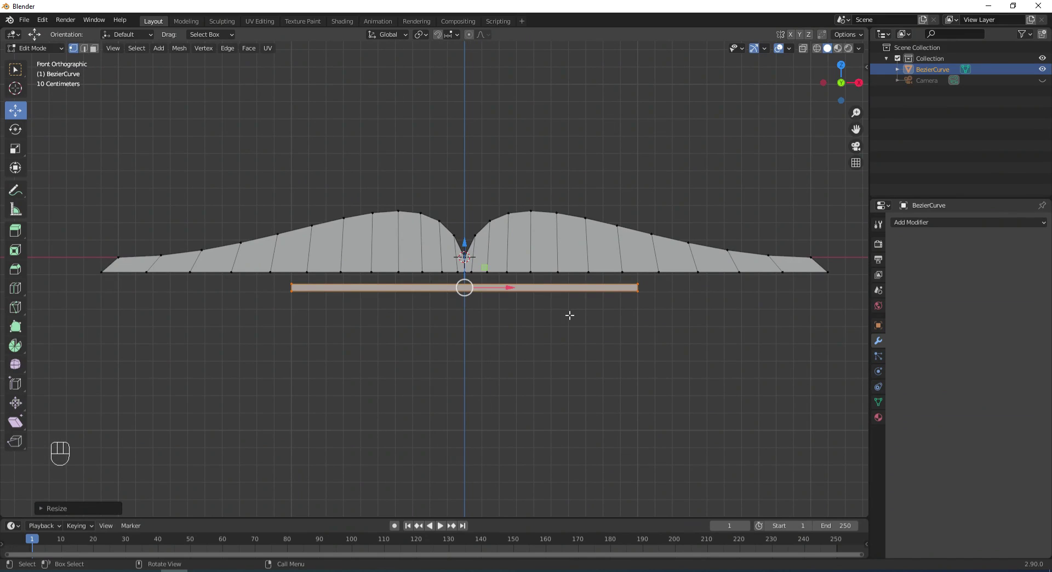
Widen the cover slab along X until it extends slightly past both page edges, and nudge it up along Z toward the pages
key("s")
key("x")
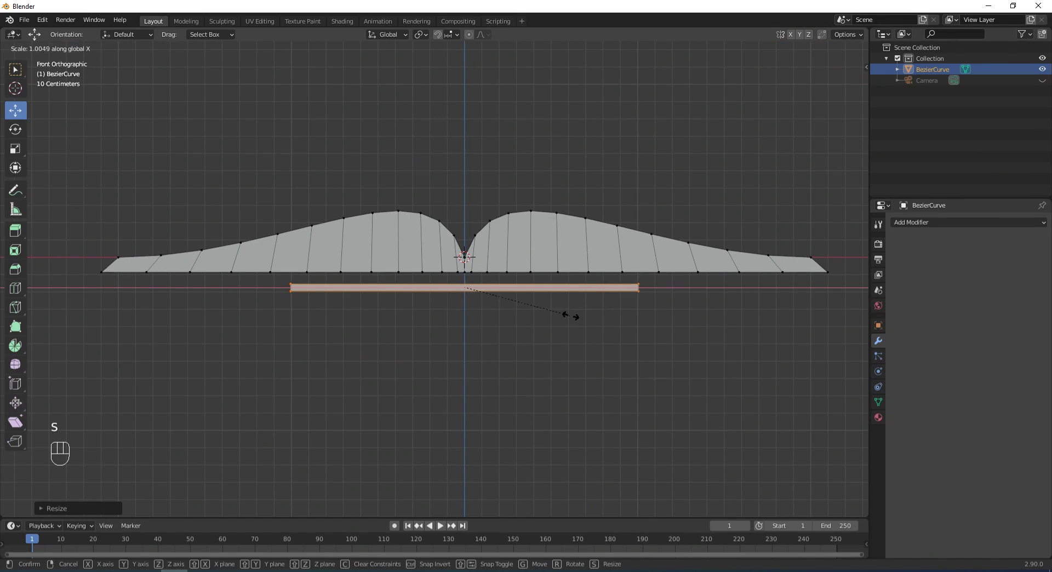
left_click(693, 338)
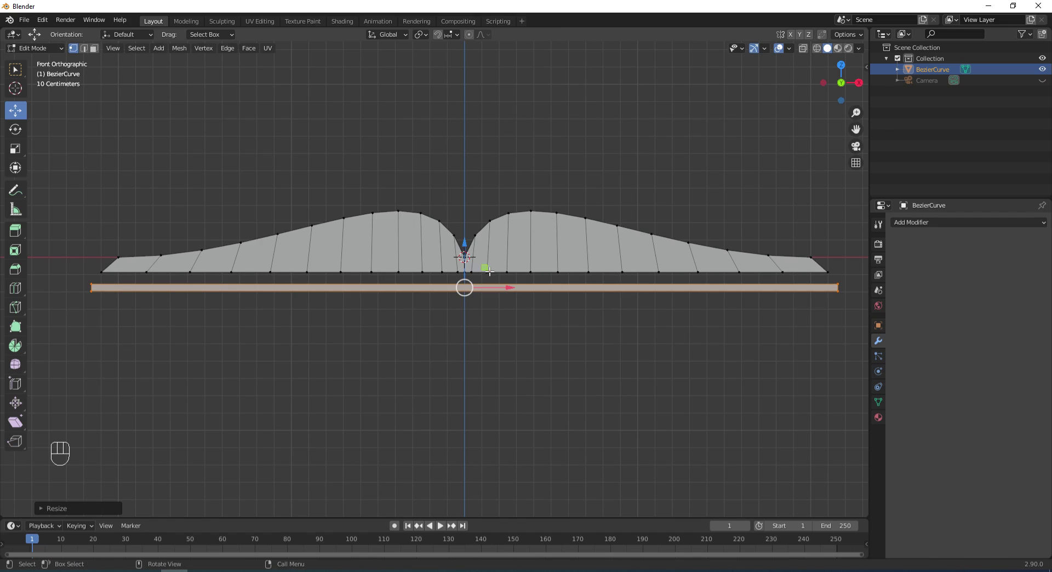
left_click_drag(465, 249, 466, 244)
Move the cover slab about 1.2 m along Y in top view to center it under the pages
key("KP_1")
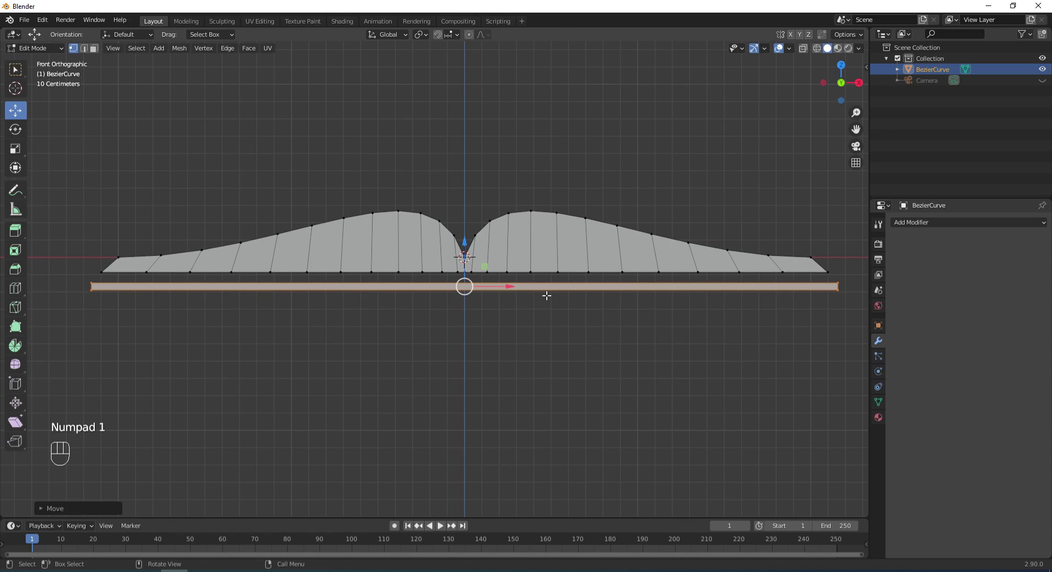
key("KP_7")
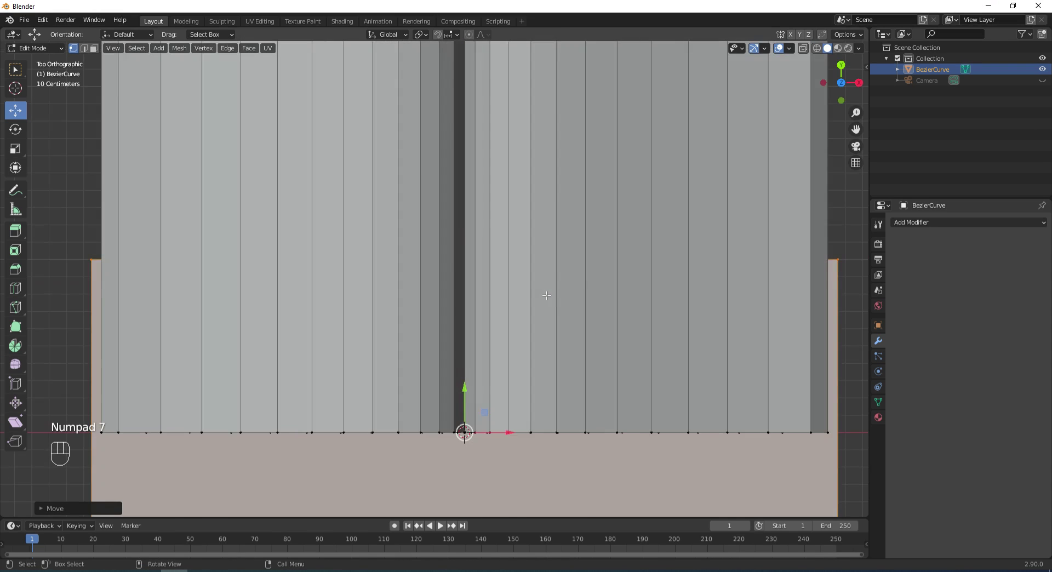
scroll(547, 297, "down", 4)
scroll(547, 297, "up", 1)
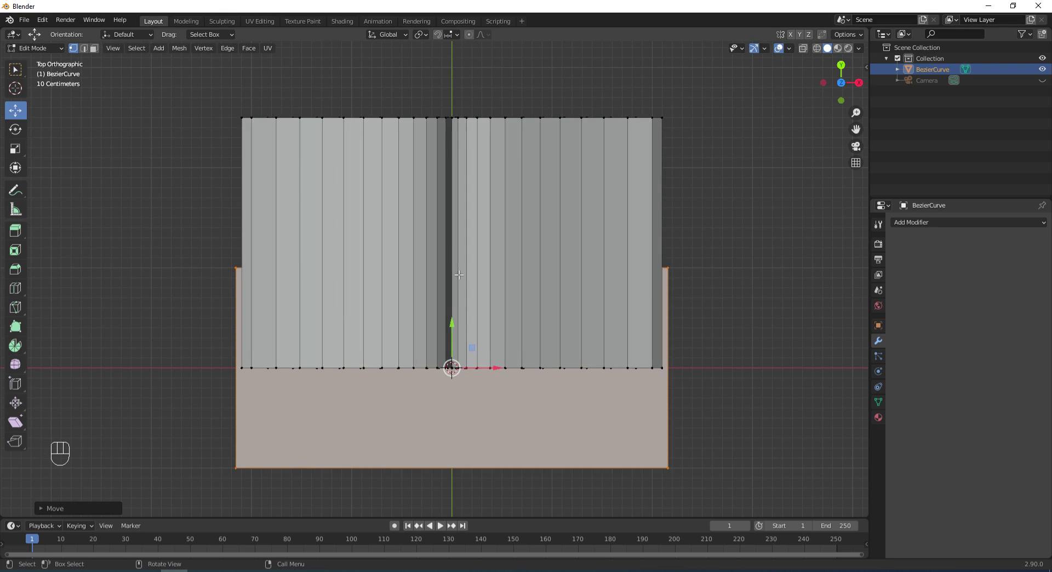
left_click_drag(452, 336, 454, 207)
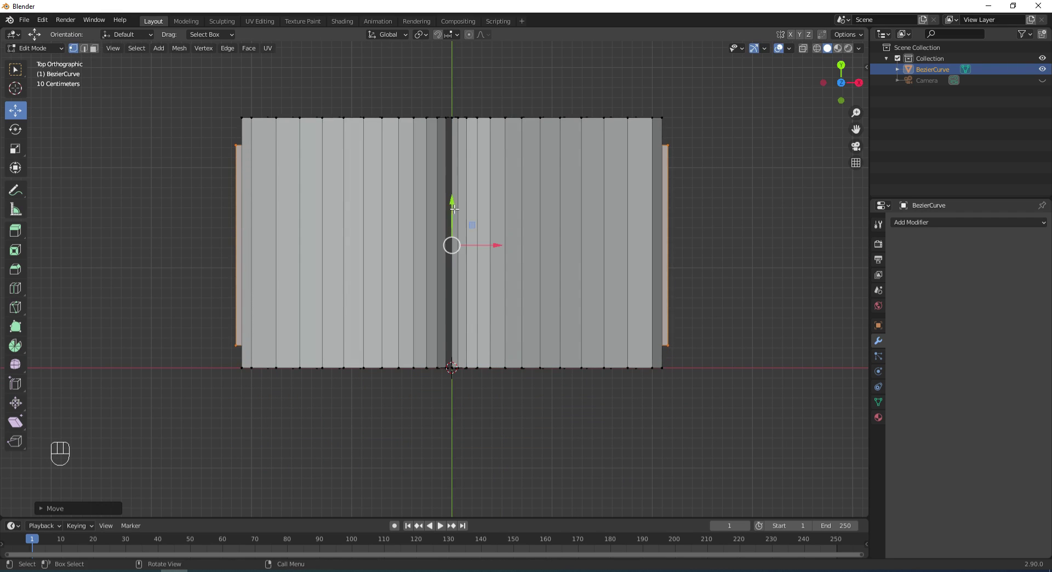
Scale the cover slab along the global Y axis to about 1.3 so it slightly overhangs the pages, and fine-tune its Y position
key("s")
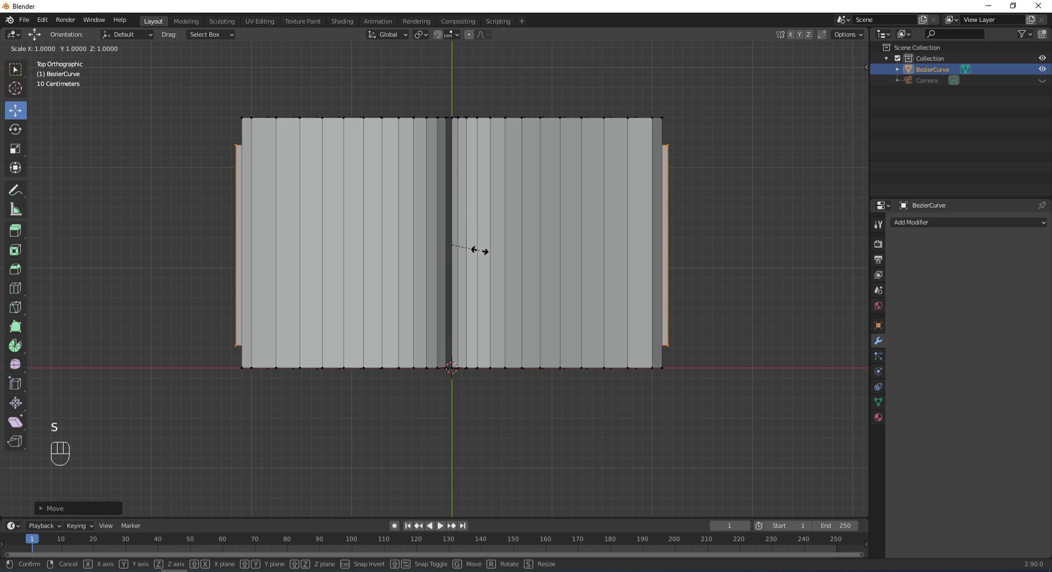
key("y")
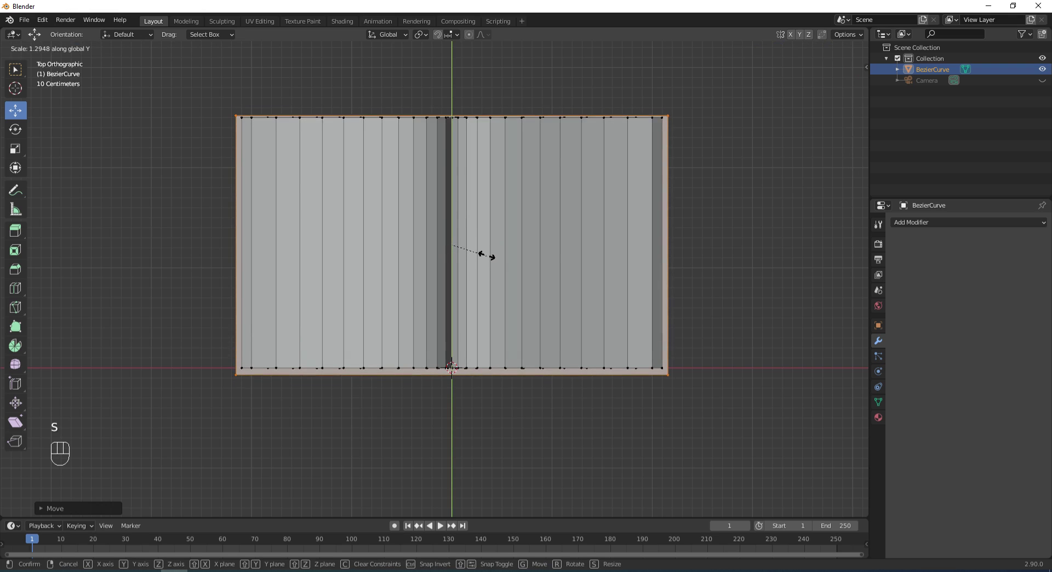
key("shift")
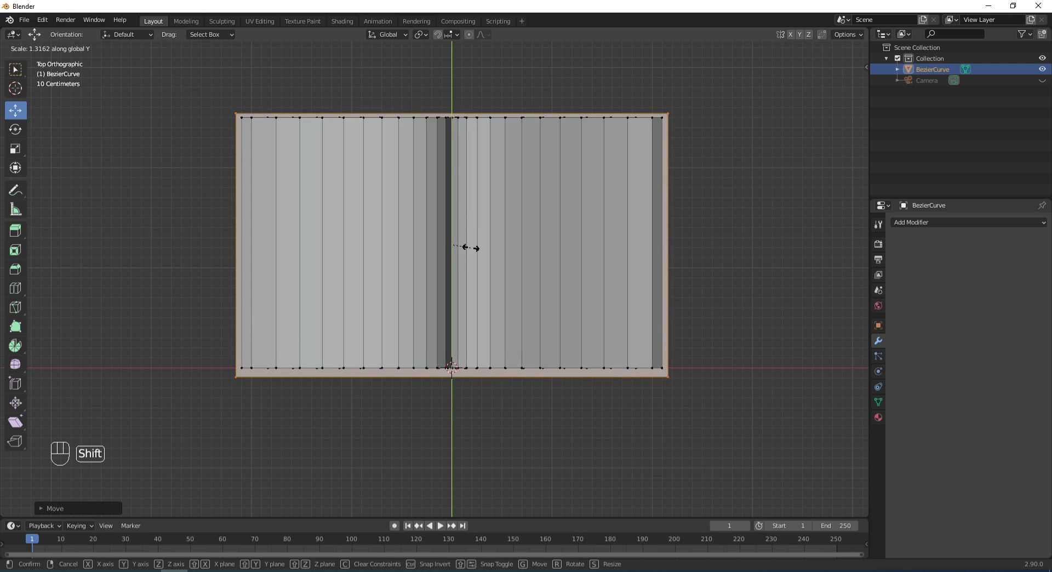
left_click(464, 247)
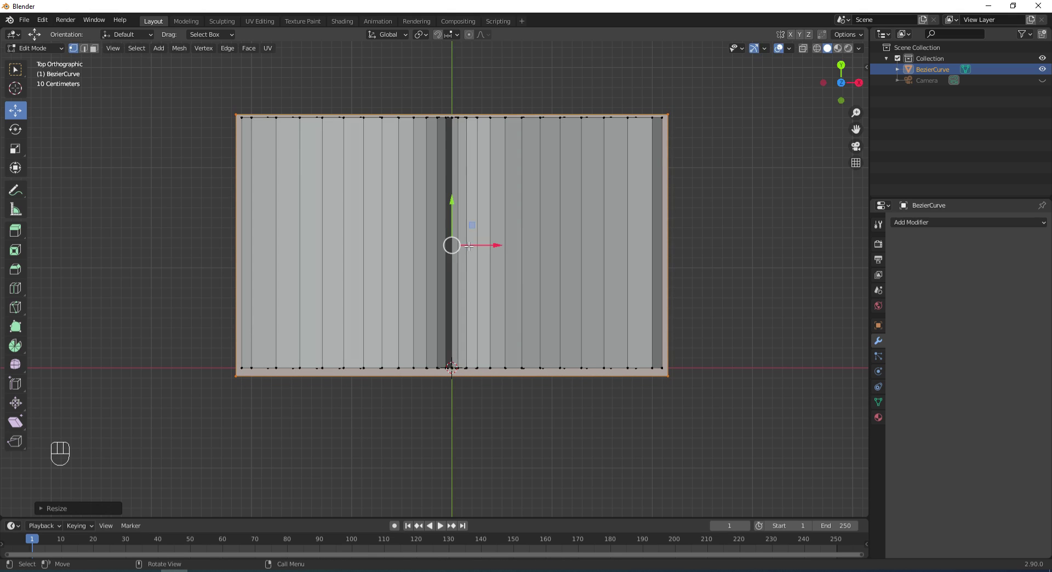
left_click_drag(450, 216, 451, 216)
Add a centered loop cut across the cover slab at the spine in front view
middle_click_drag(620, 370, 537, 354)
key("KP_1")
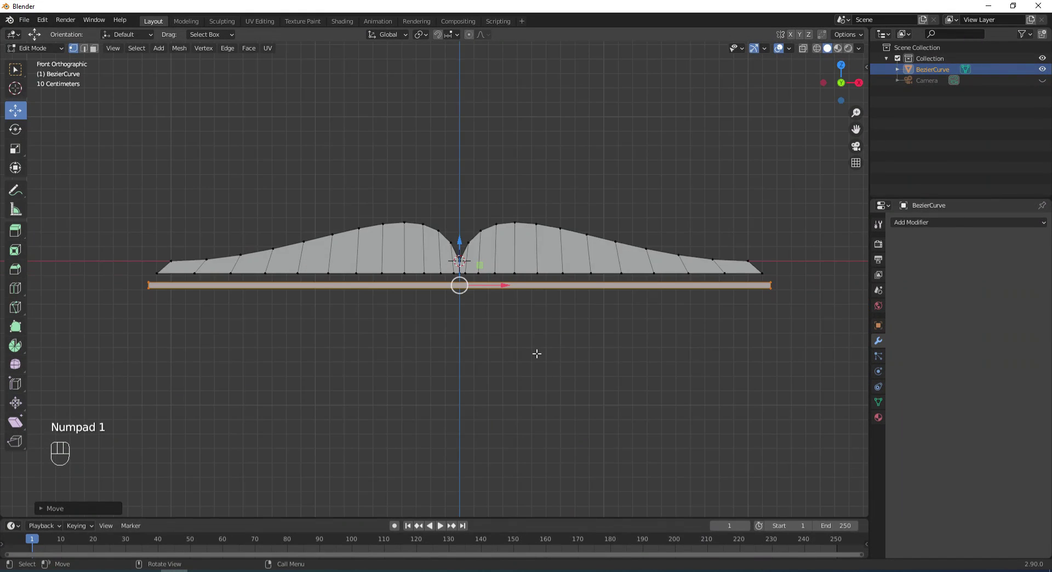
middle_click_drag(540, 345, 545, 326, "shift")
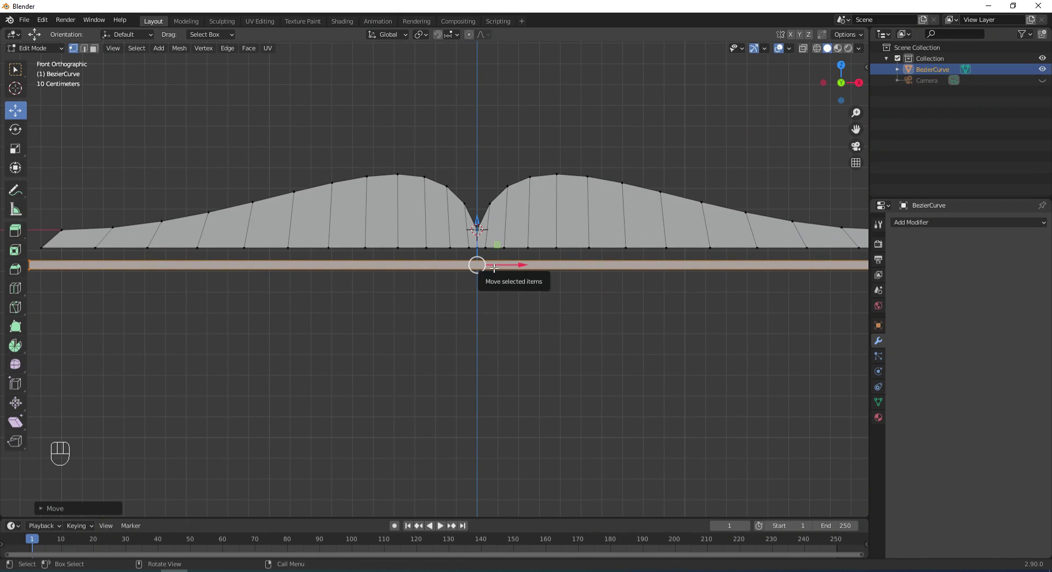
key("ctrl+r")
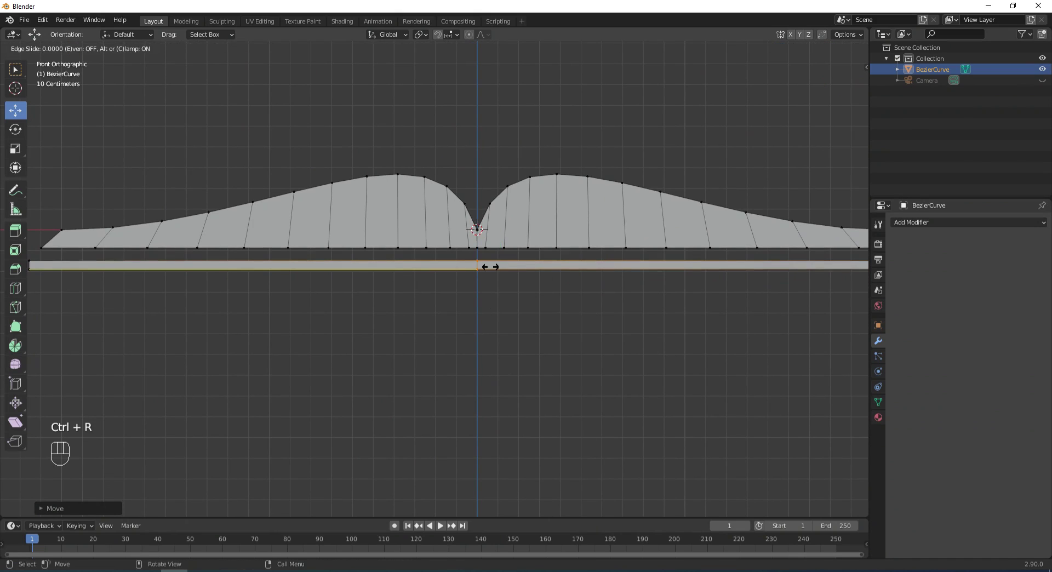
left_click(478, 265)
Add a loop cut in the slab's left half, slide it close to the center cut, and nudge it slightly along X
scroll(436, 275, "up", 2)
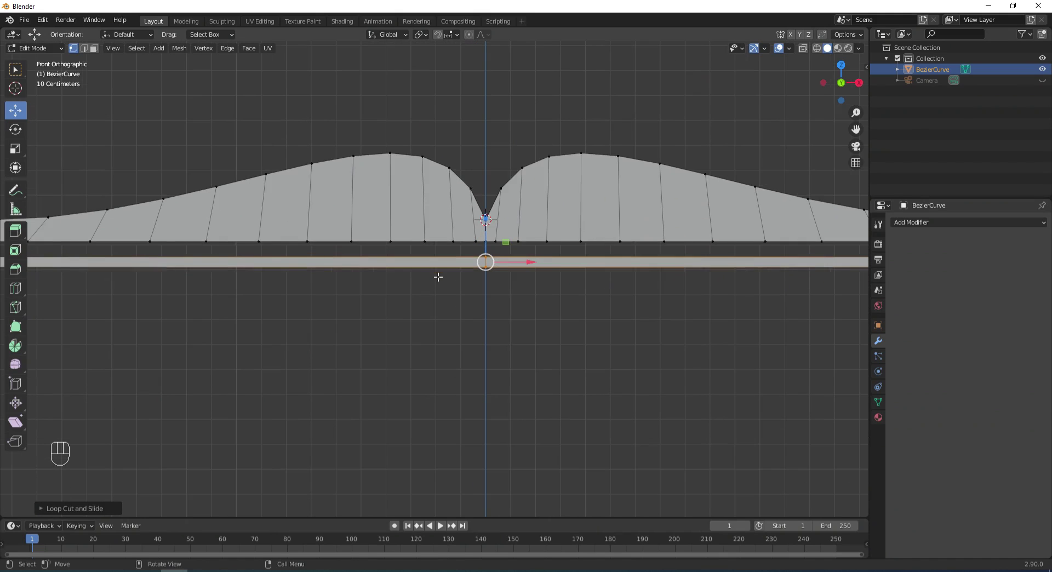
middle_click_drag(491, 290, 439, 303, "shift")
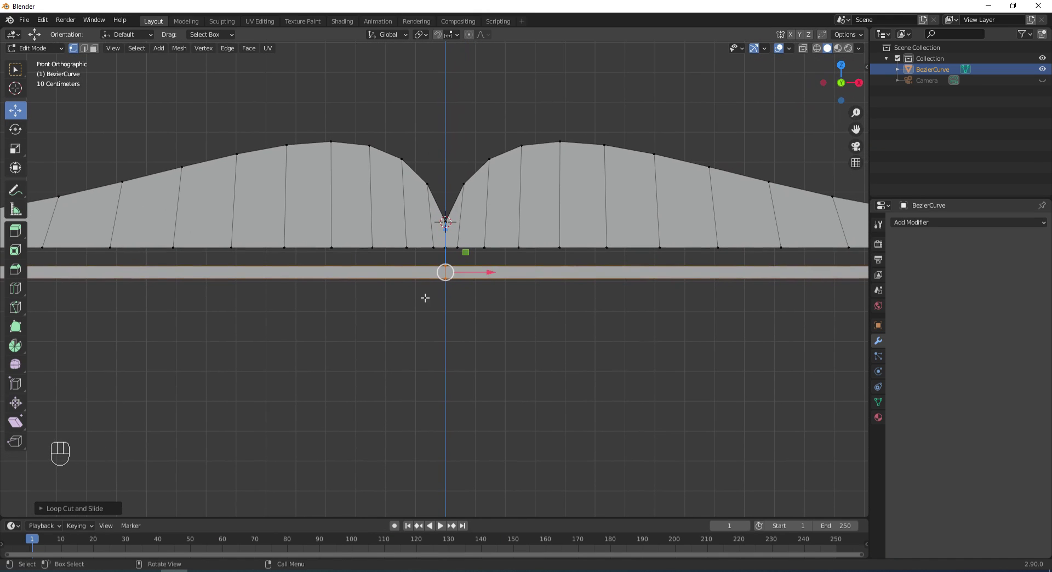
key("ctrl+r")
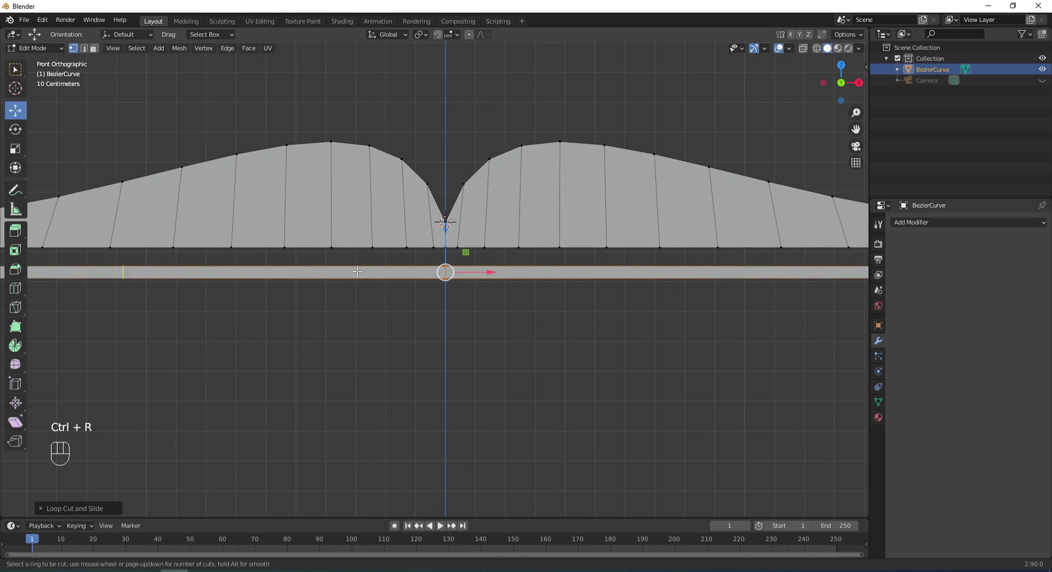
left_click(365, 272)
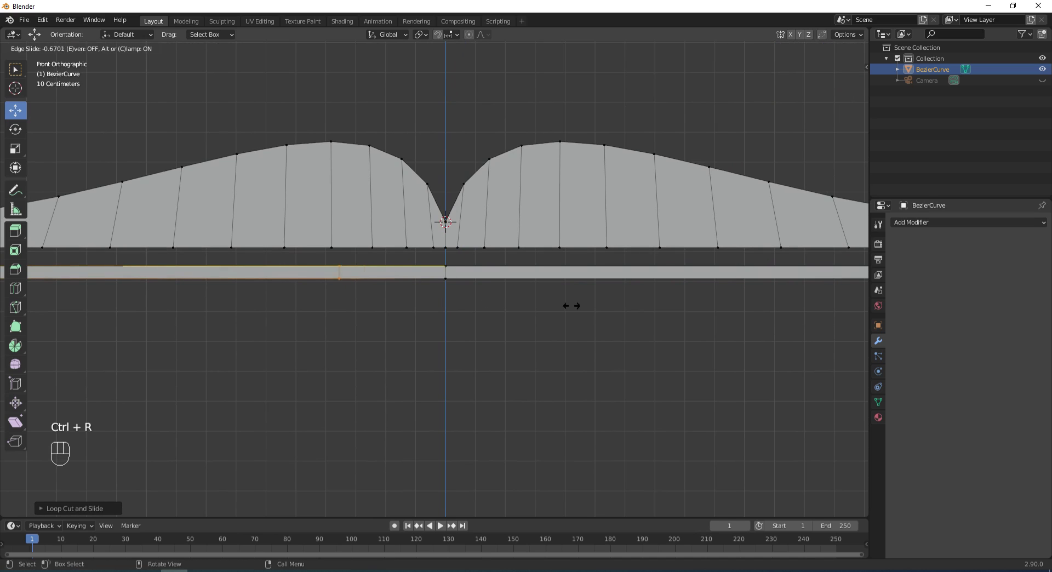
left_click(631, 304)
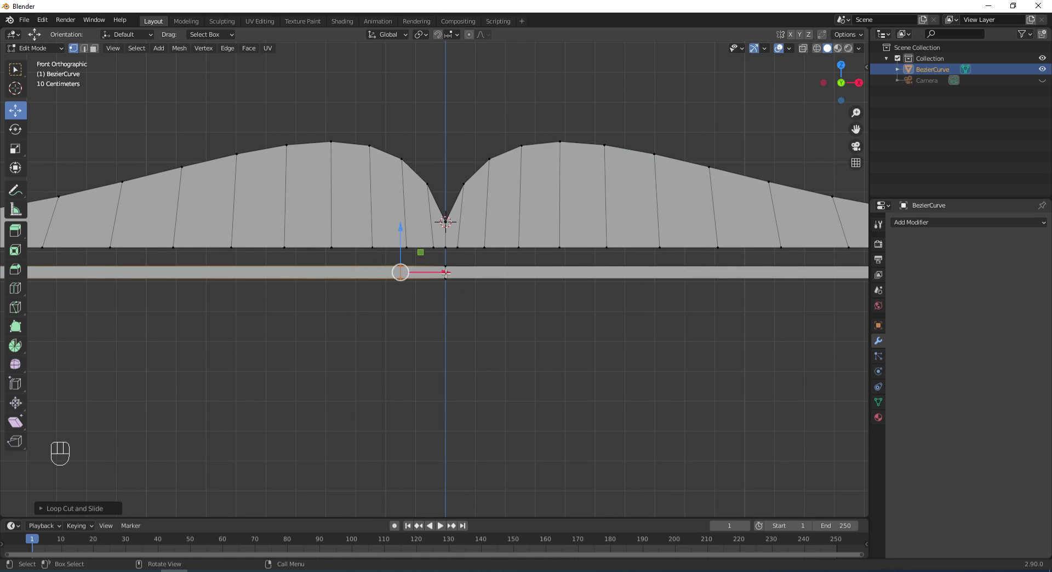
left_click_drag(446, 273, 447, 273)
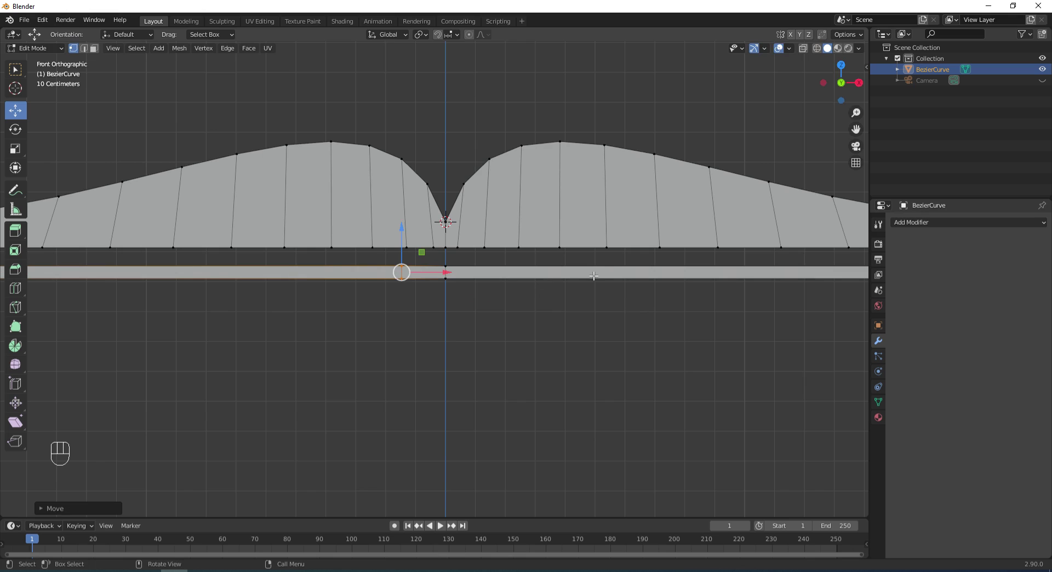
Add a loop cut in the slab's right half and slide it near the center, mirroring the left spine cut
key("ctrl+r")
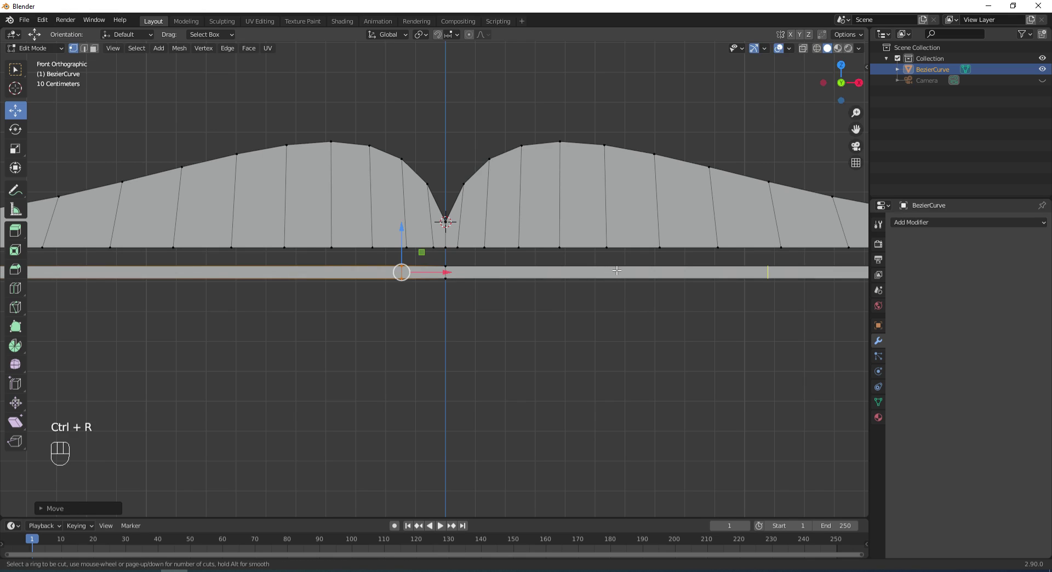
left_click(767, 273)
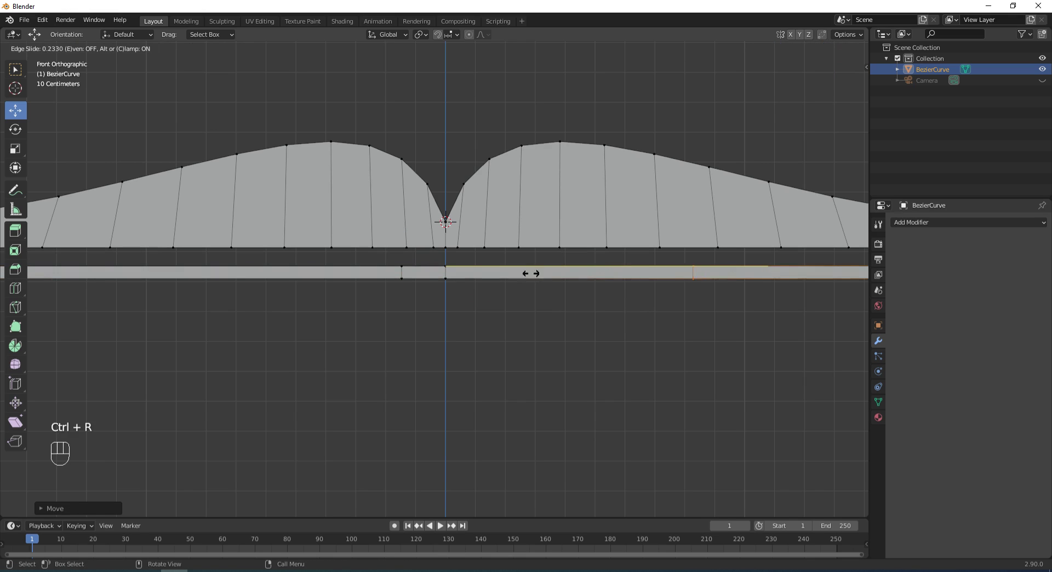
left_click(337, 296)
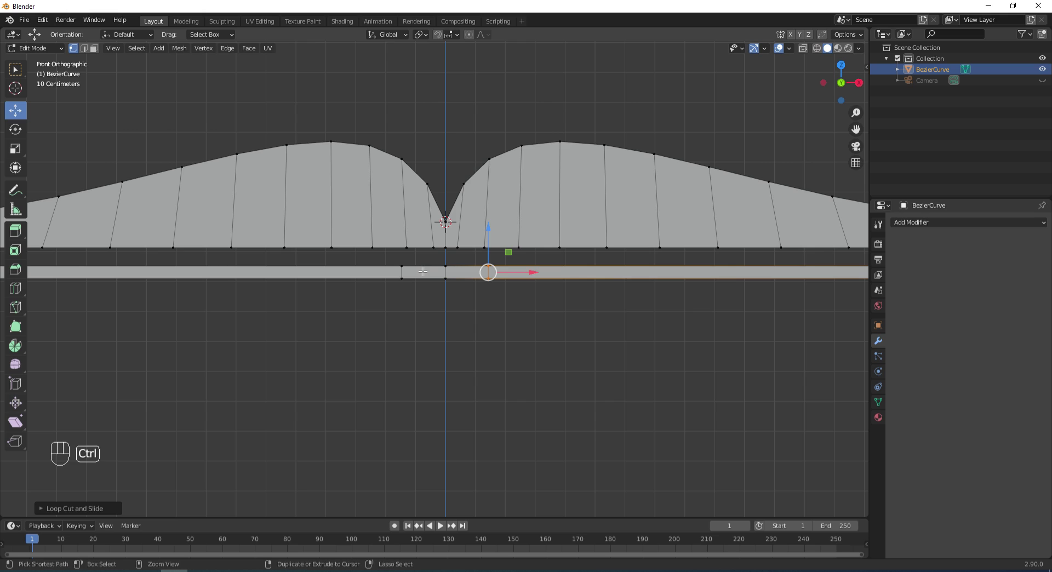
Add two evenly spaced loop cuts to each of the two narrow spine segments of the cover slab
key("ctrl+r")
scroll(422, 272, "up", 1)
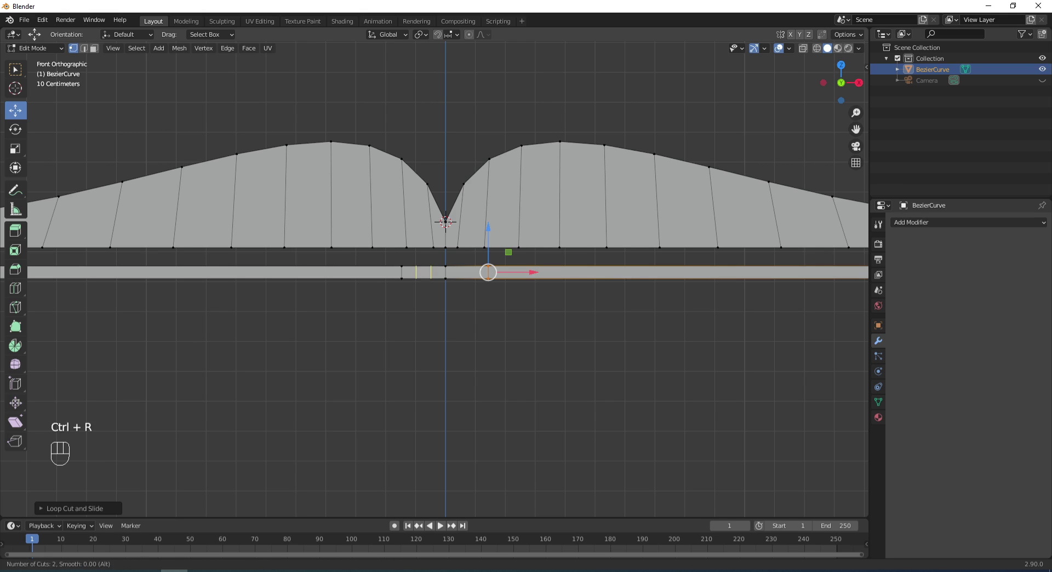
left_click(423, 271)
left_click(423, 271)
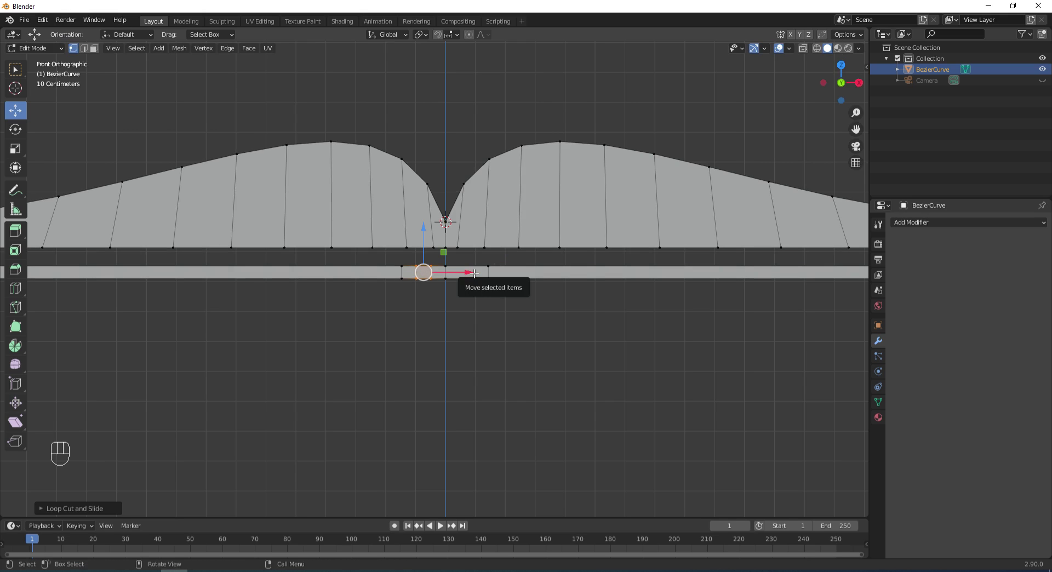
key("ctrl+r")
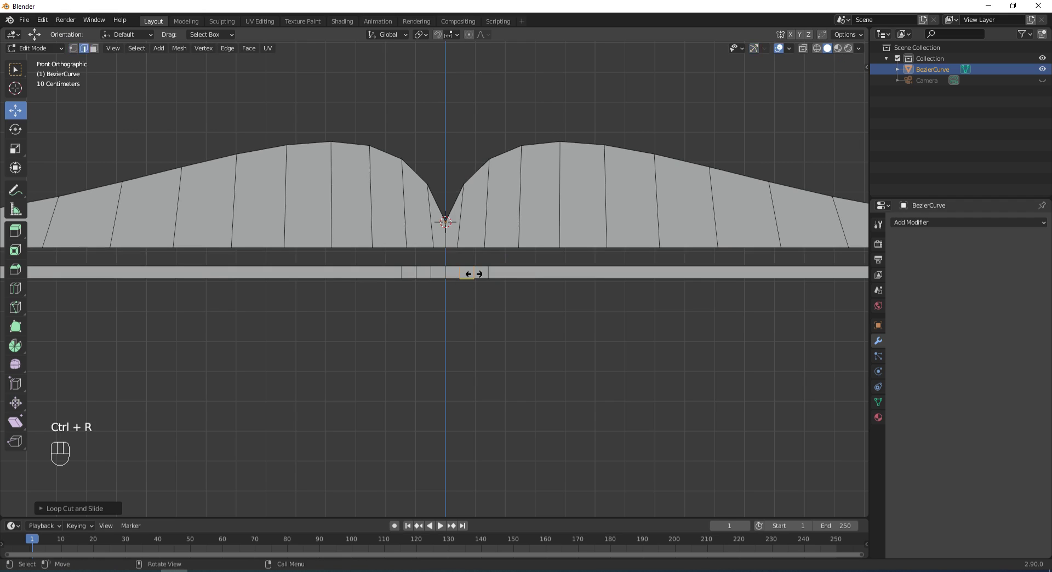
key("Escape")
key("1")
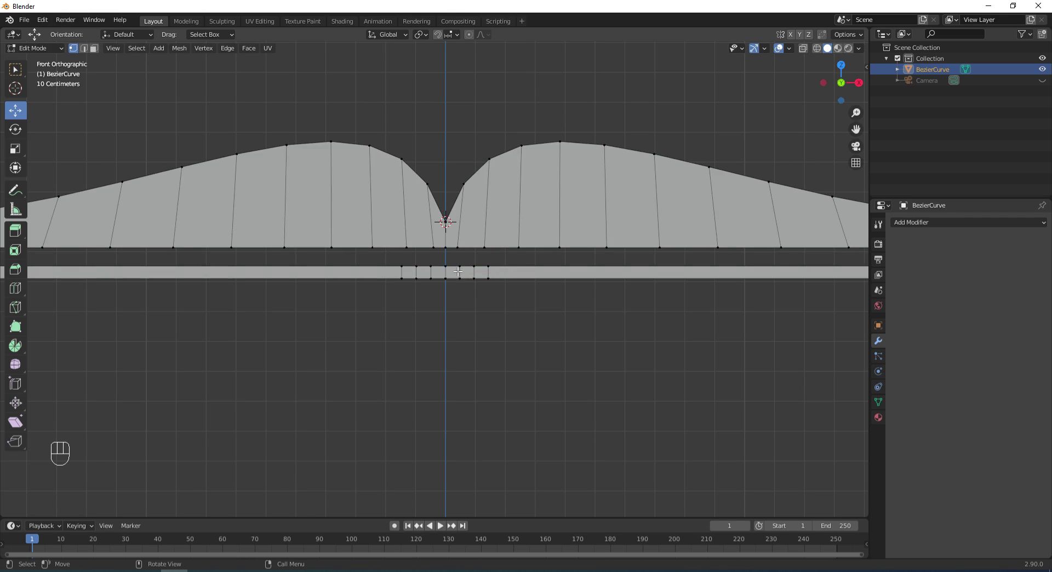
Select the entire linked cover slab and move it down along Z, well clear of the page block
left_click(460, 269)
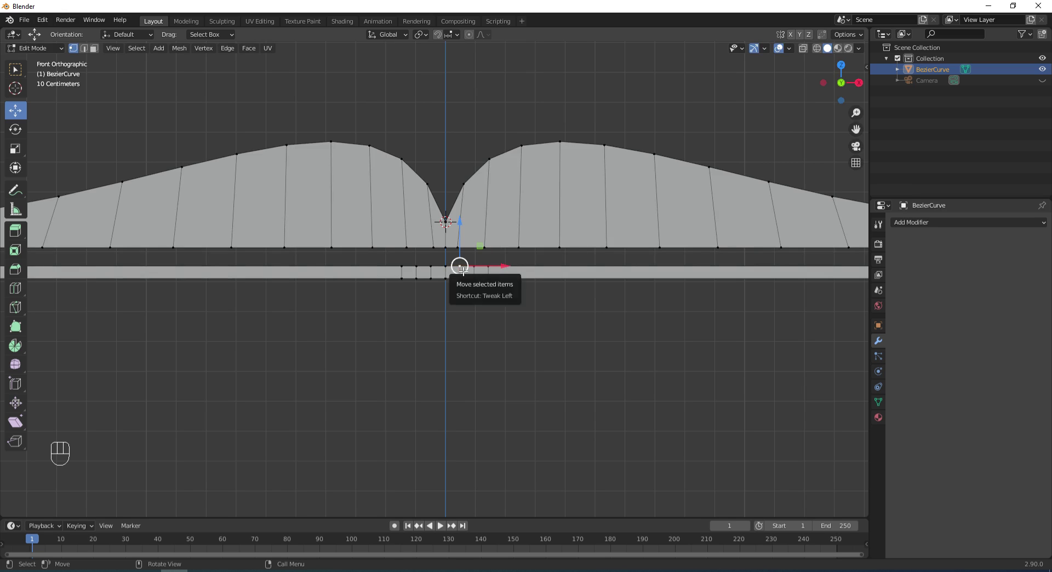
key("l")
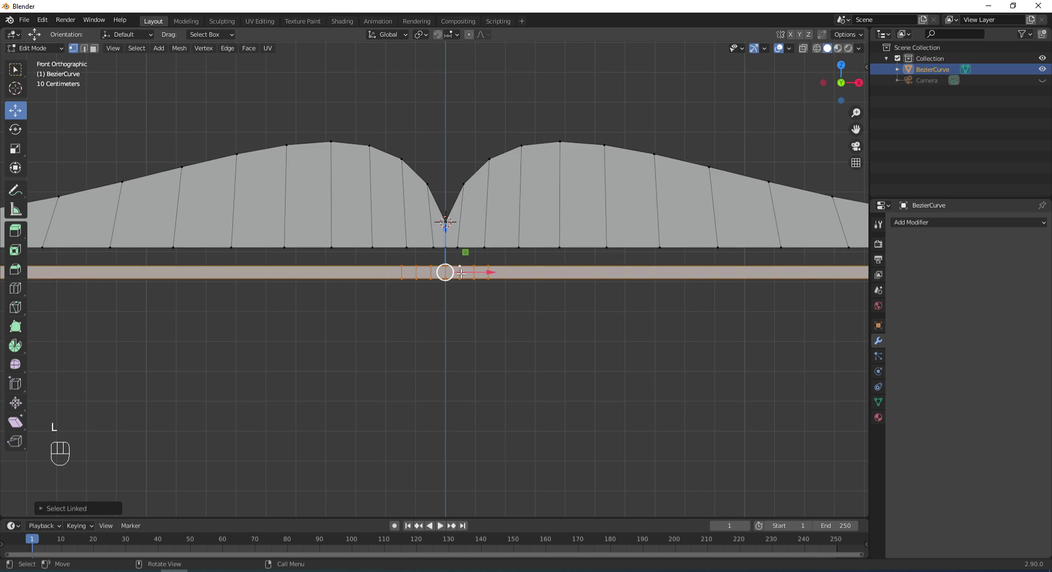
left_click_drag(444, 235, 452, 379)
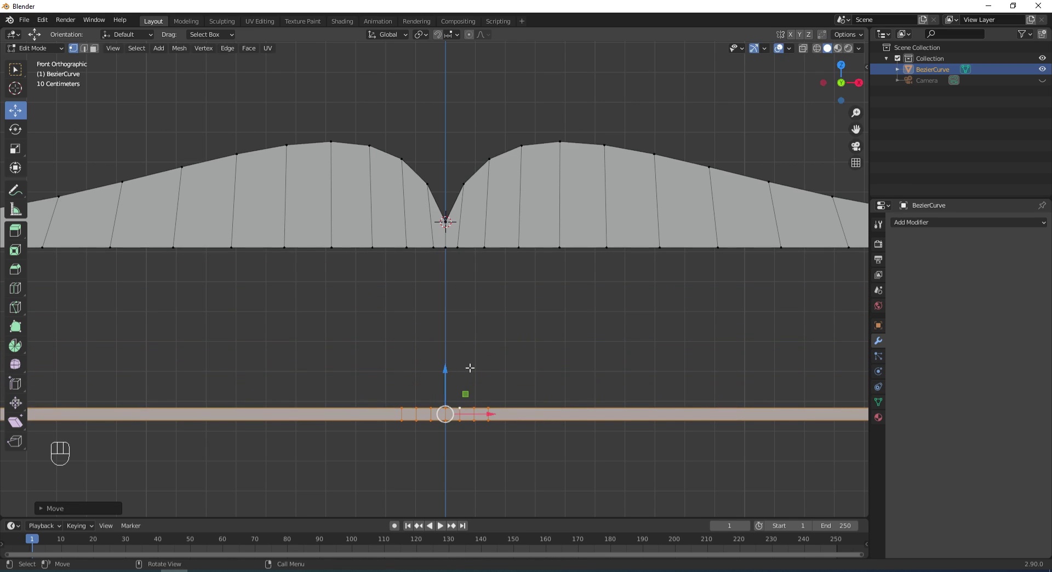
Select the center edge on the underside of the page block and enable proportional editing with Sphere falloff
middle_click_drag(490, 324, 475, 263)
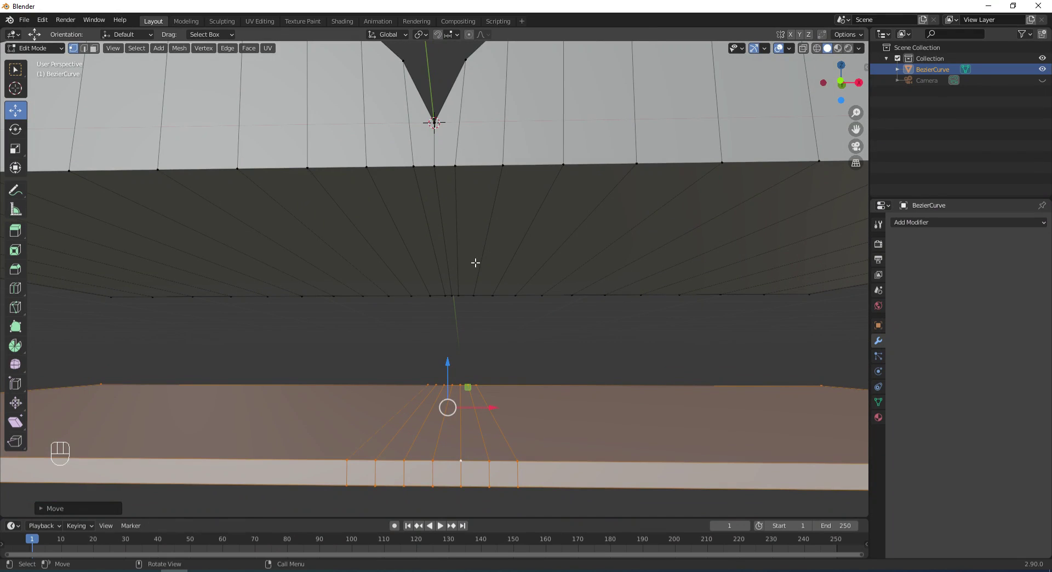
key("2")
middle_click_drag(473, 262, 484, 235)
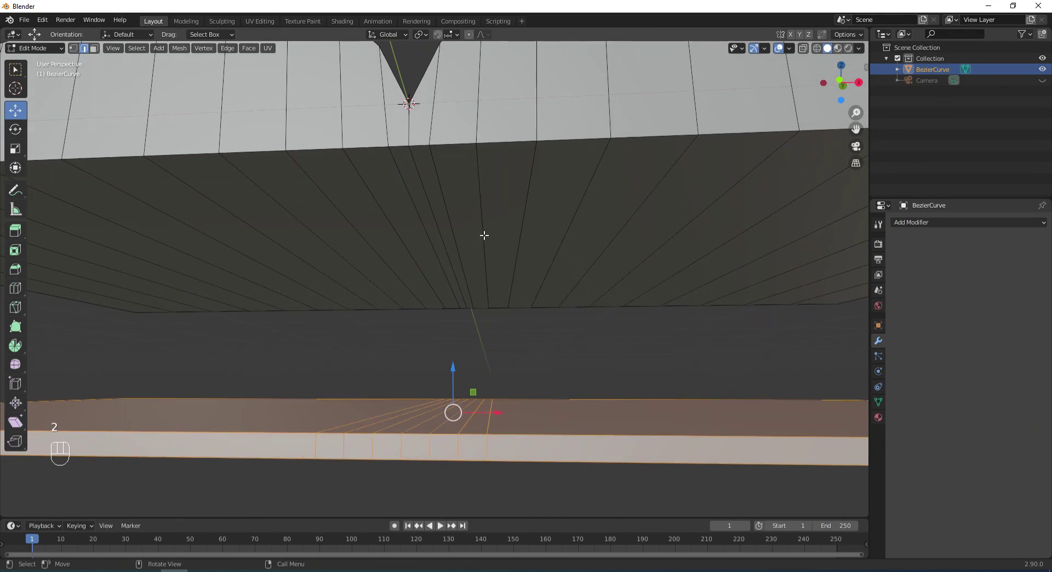
left_click(421, 182)
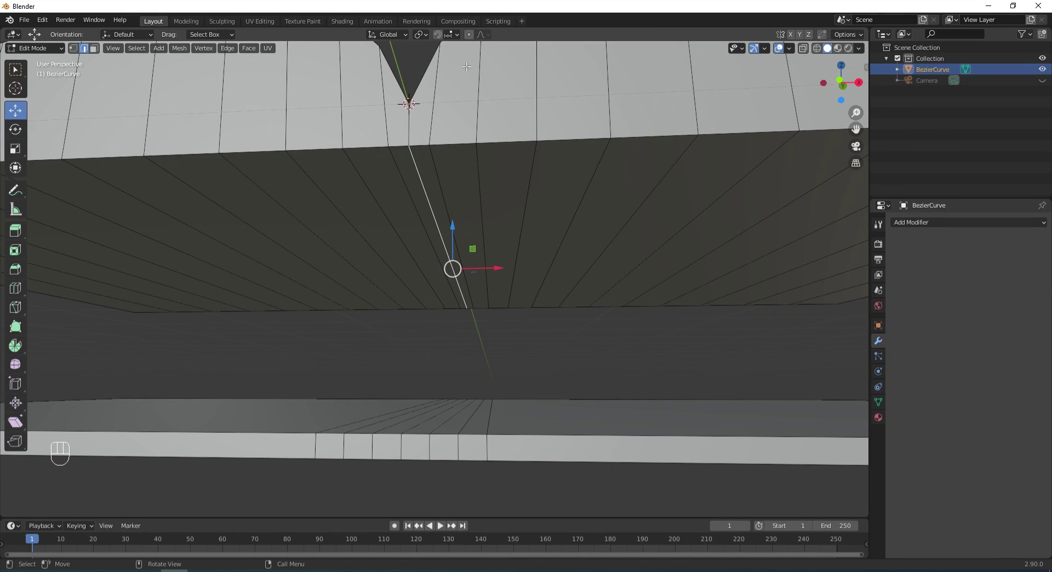
left_click(469, 34)
left_click(482, 35)
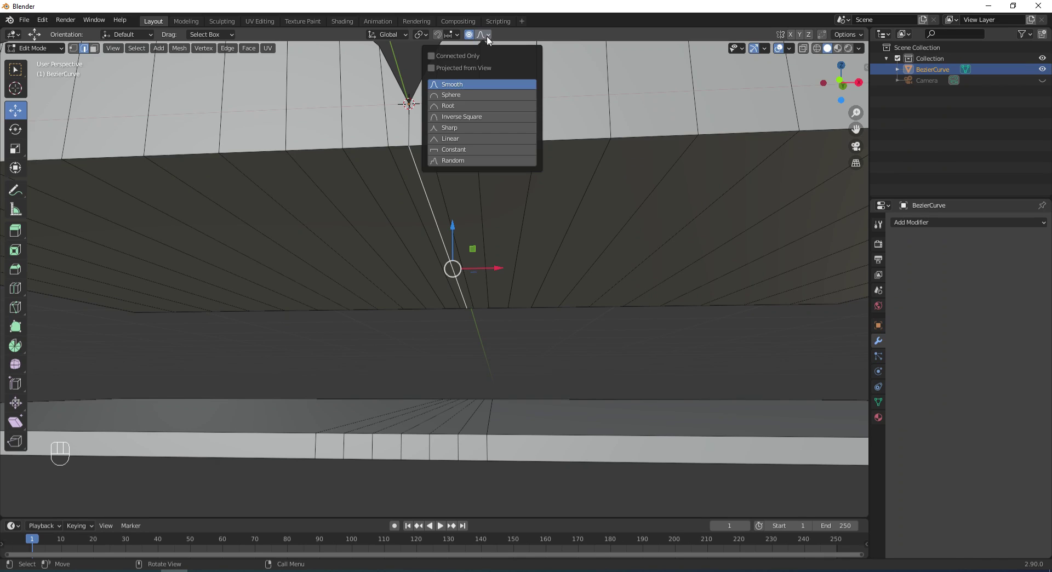
left_click(455, 95)
middle_click_drag(540, 187, 535, 202)
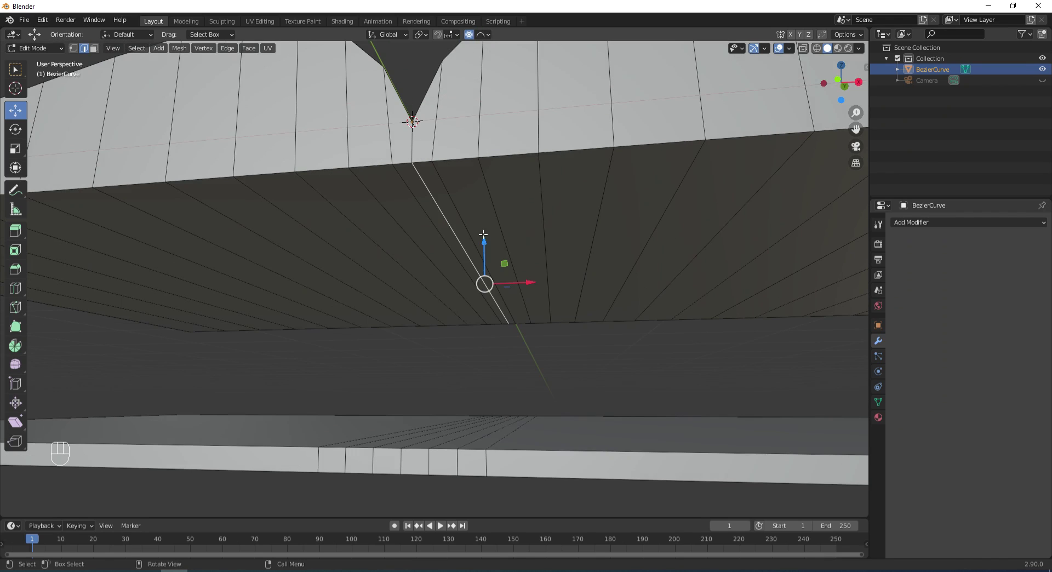
Raise the page block's center bottom edge about 0.044 m along Z, with the proportional size reduced to 0.07
key("g")
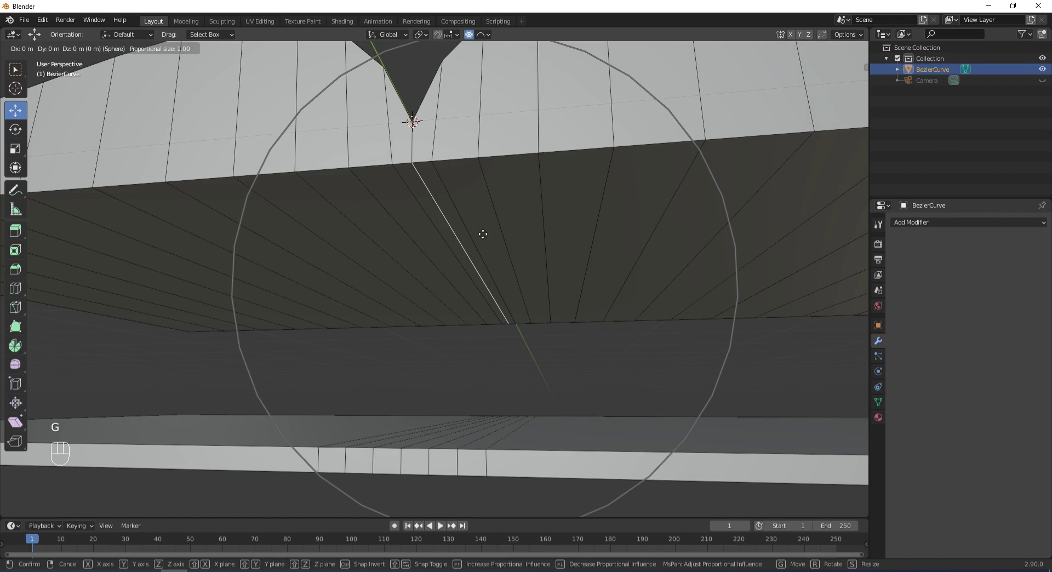
key("z")
scroll(483, 234, "up", 5)
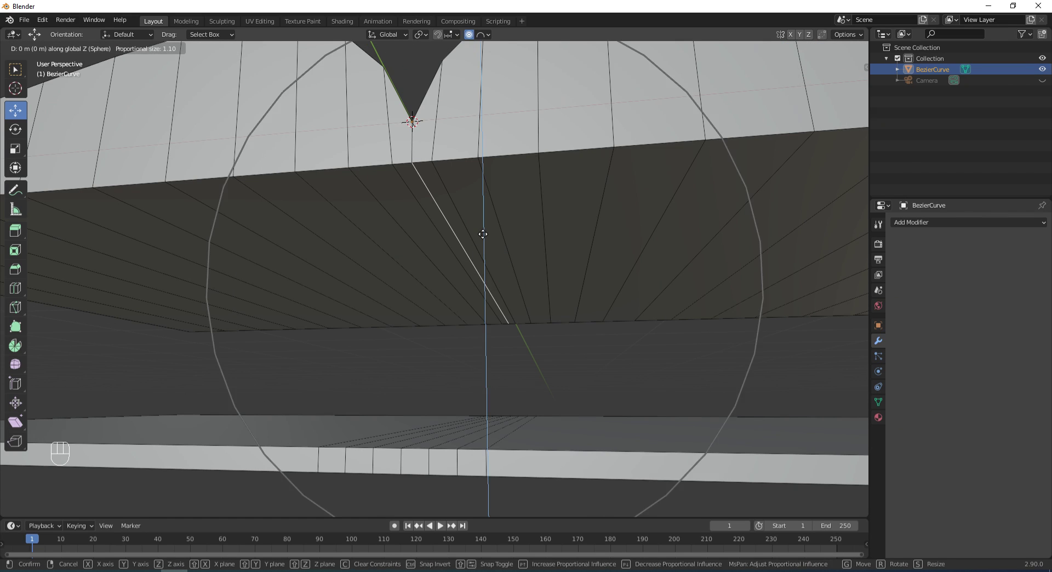
scroll(483, 234, "up", 11)
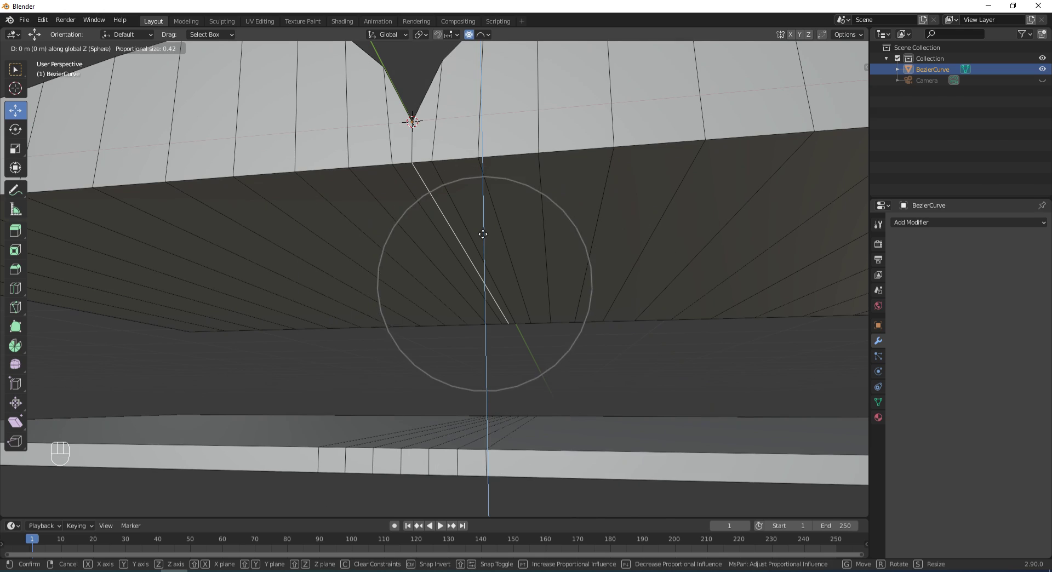
scroll(482, 234, "up", 6)
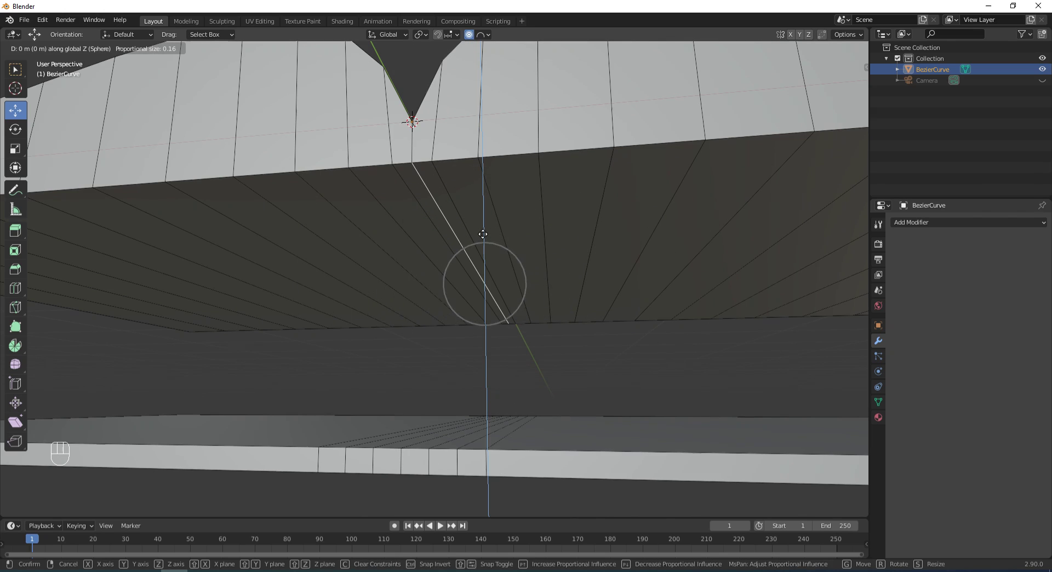
mouse_move(480, 226)
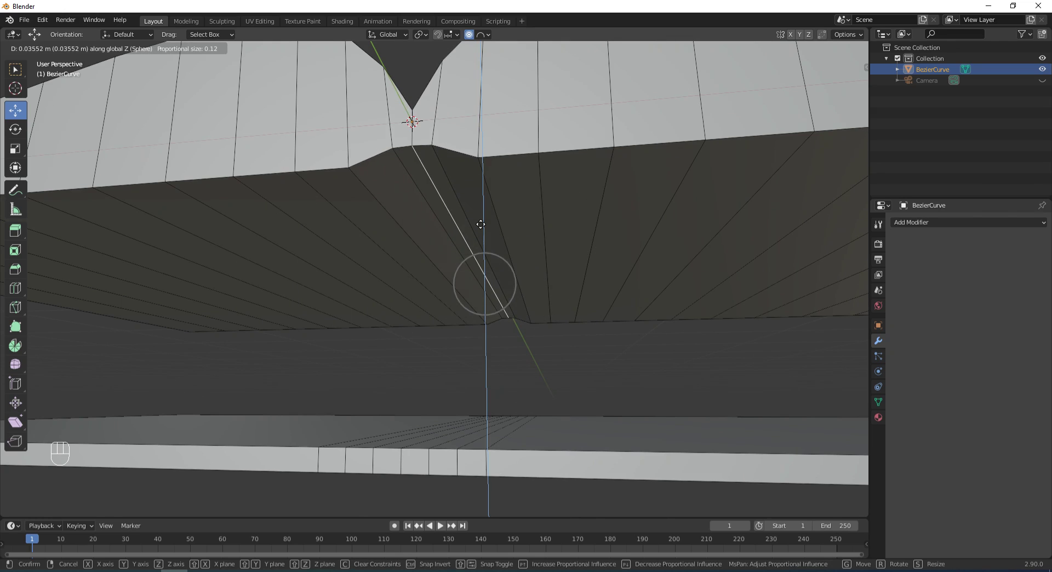
scroll(480, 224, "up", 6)
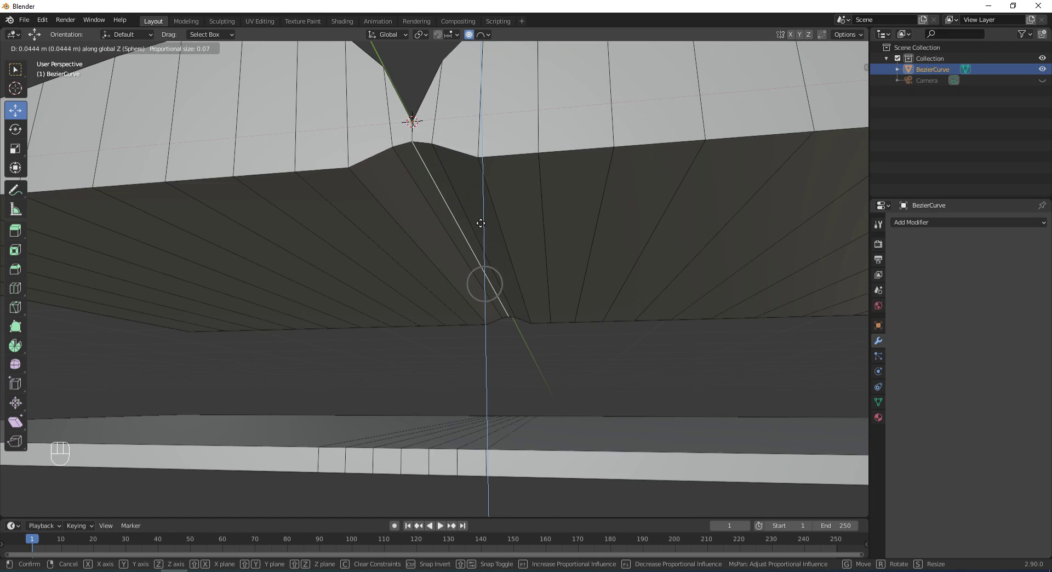
left_click(480, 224)
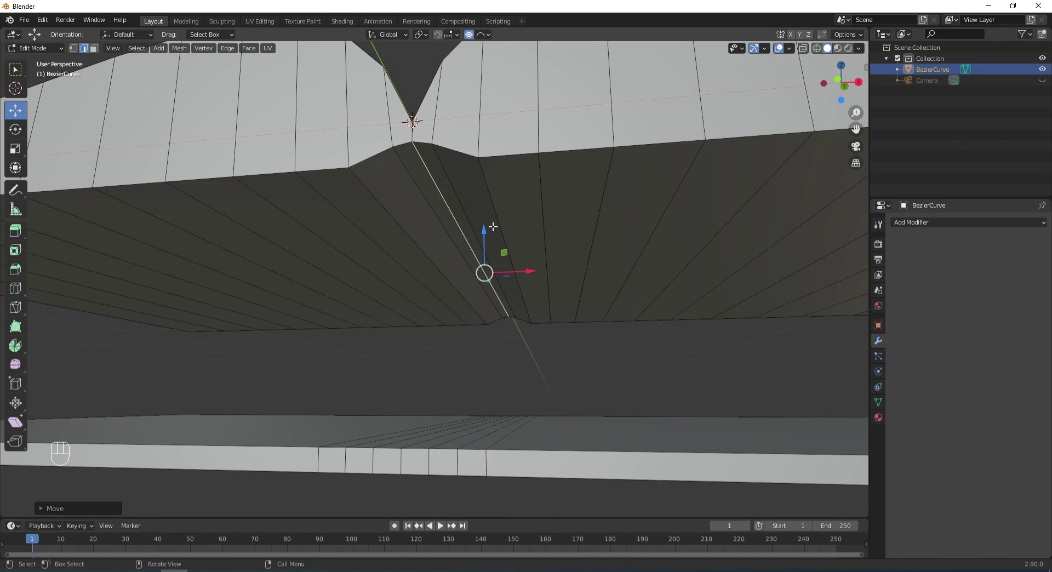
Disable proportional editing and raise the cover slab's two outermost spine edge loops along Z by about the slab's thickness
middle_click_drag(526, 218, 538, 283)
scroll(531, 223, "down", 3)
key("KP_1")
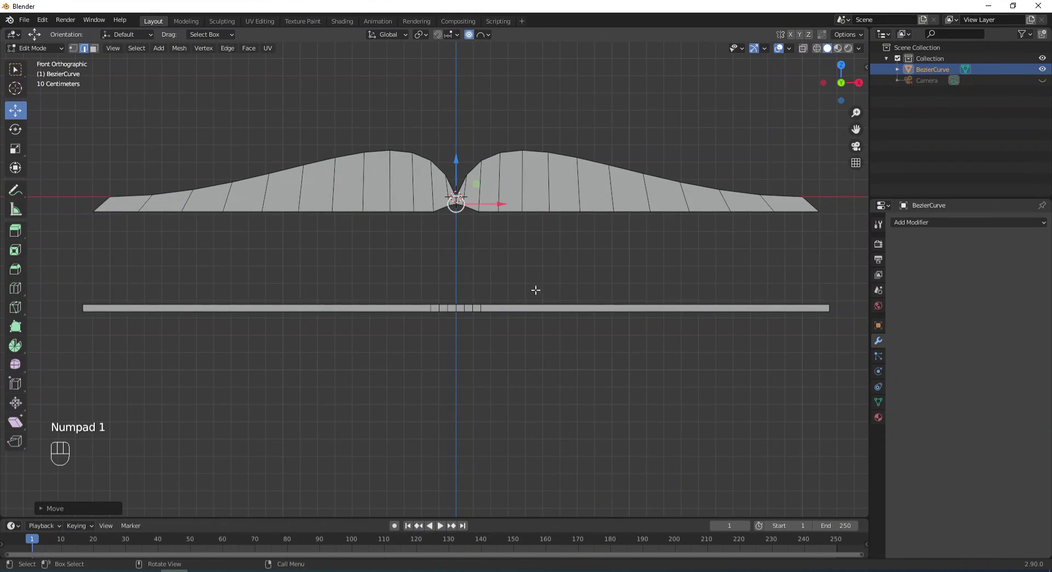
scroll(531, 296, "up", 3)
scroll(531, 296, "up", 1)
middle_click_drag(540, 319, 545, 260, "shift")
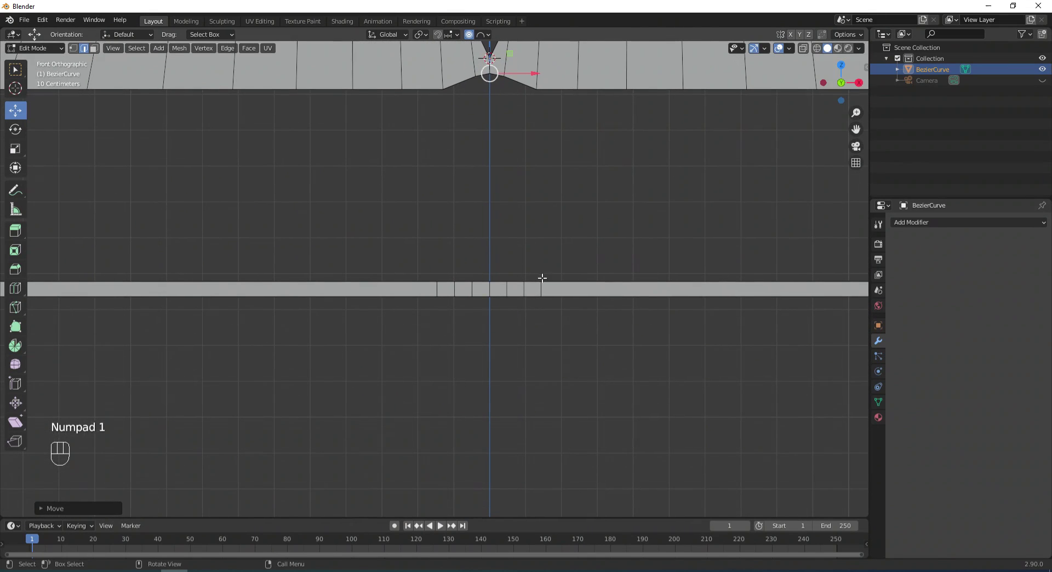
left_click(437, 289, "alt")
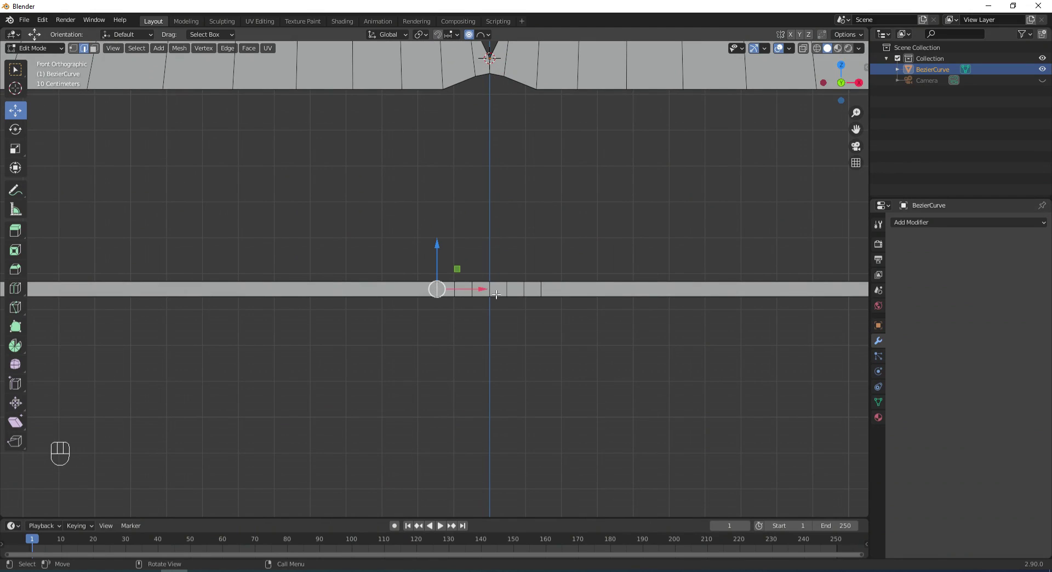
left_click(540, 288, "alt+shift")
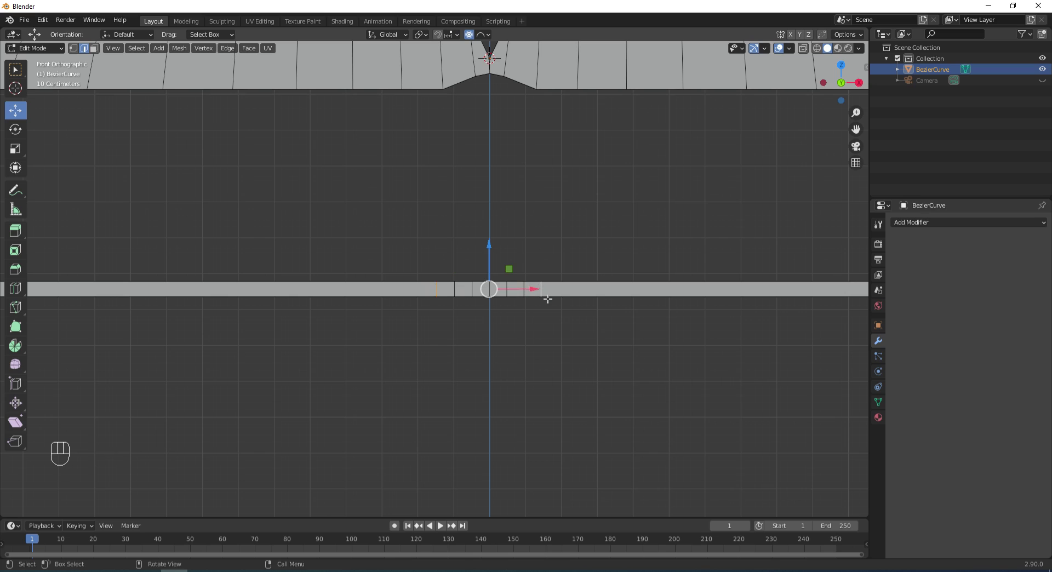
key("ctrl+z")
key("o")
left_click(488, 256)
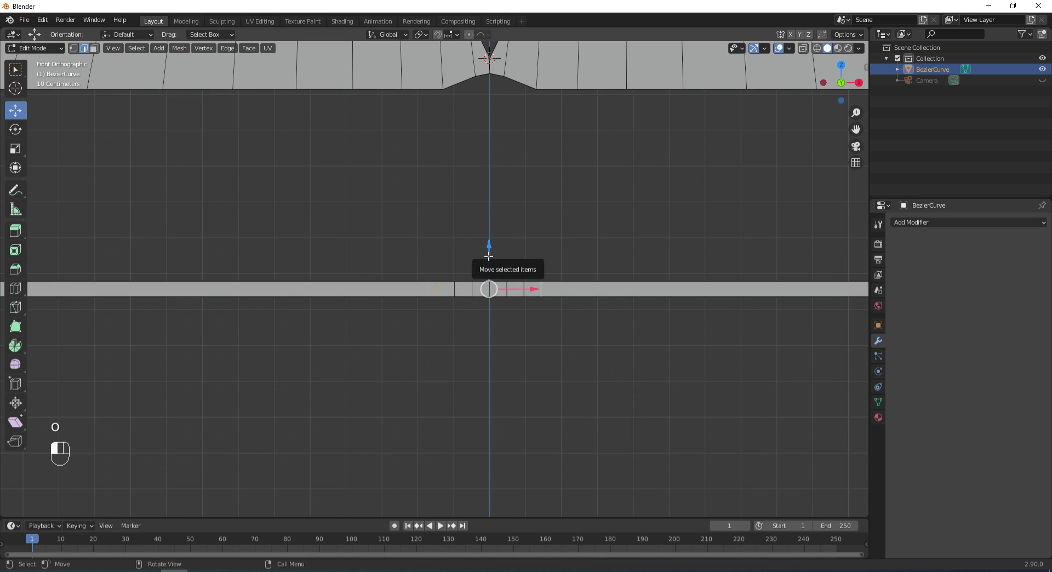
left_click_drag(488, 255, 488, 238)
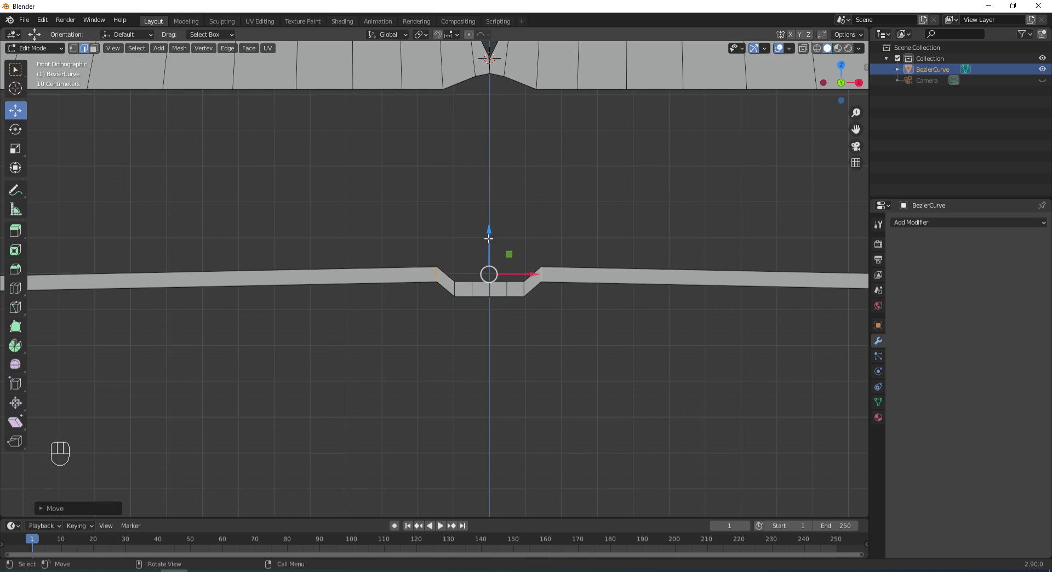
Raise the second pair of spine edge loops on the cover slab along Z by about half the slab's thickness
left_click(454, 290, "alt")
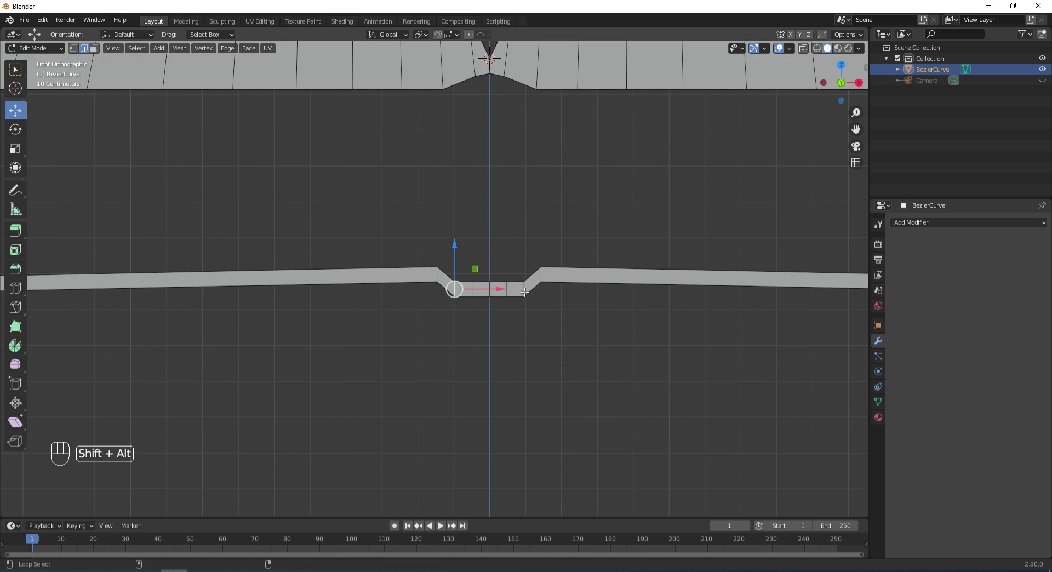
left_click(523, 286, "alt+shift")
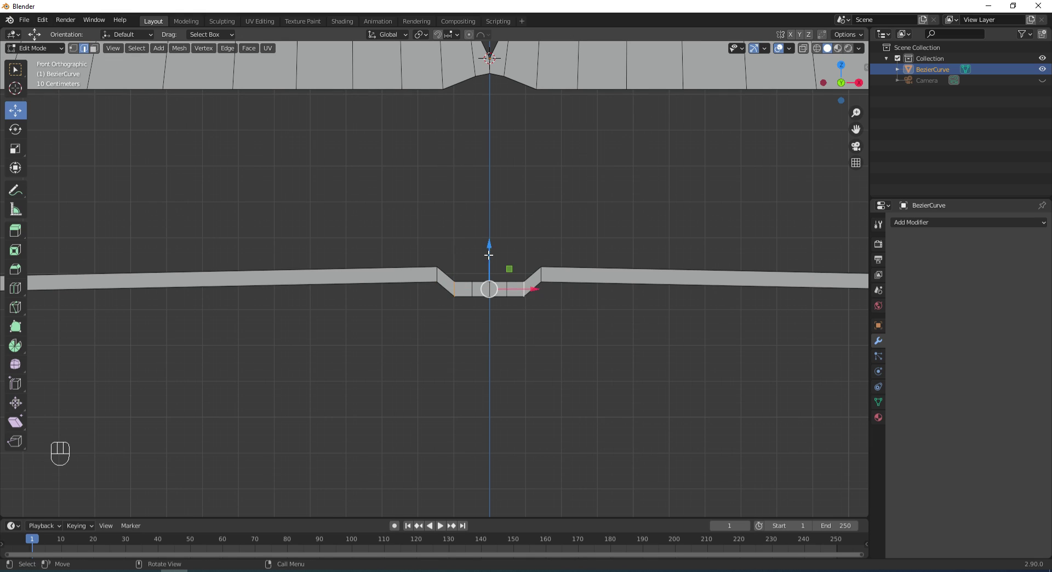
left_click_drag(489, 255, 489, 246)
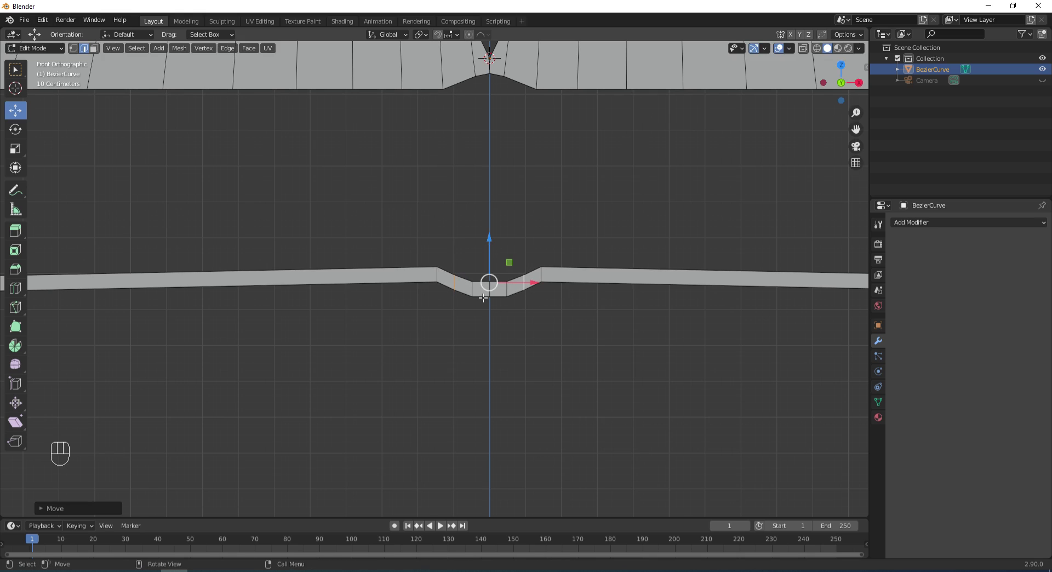
Raise the innermost pair of edge loops flanking the cover's center line slightly along Z to round the spine curve
left_click(475, 324)
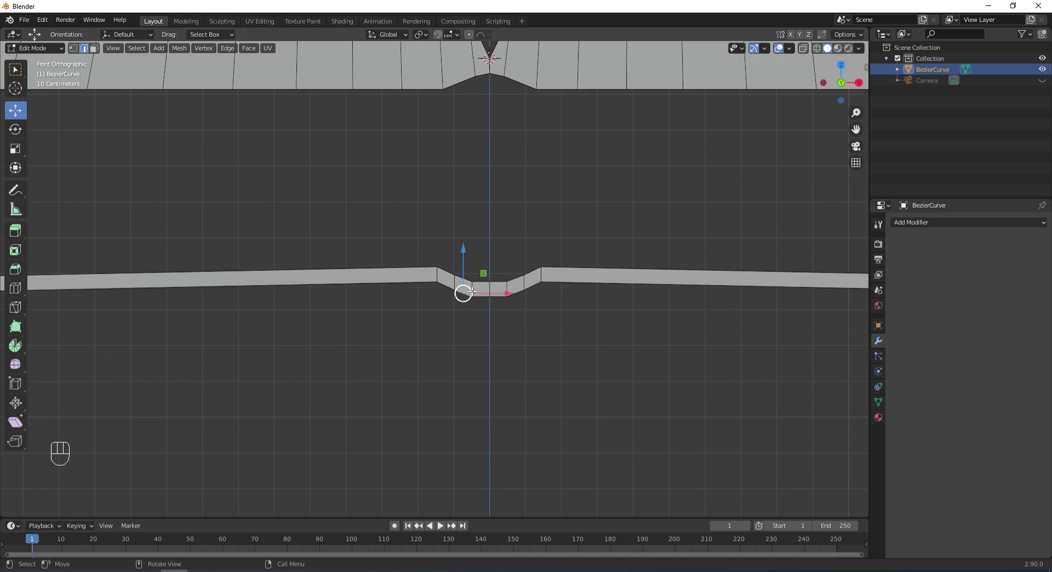
left_click(473, 287, "alt")
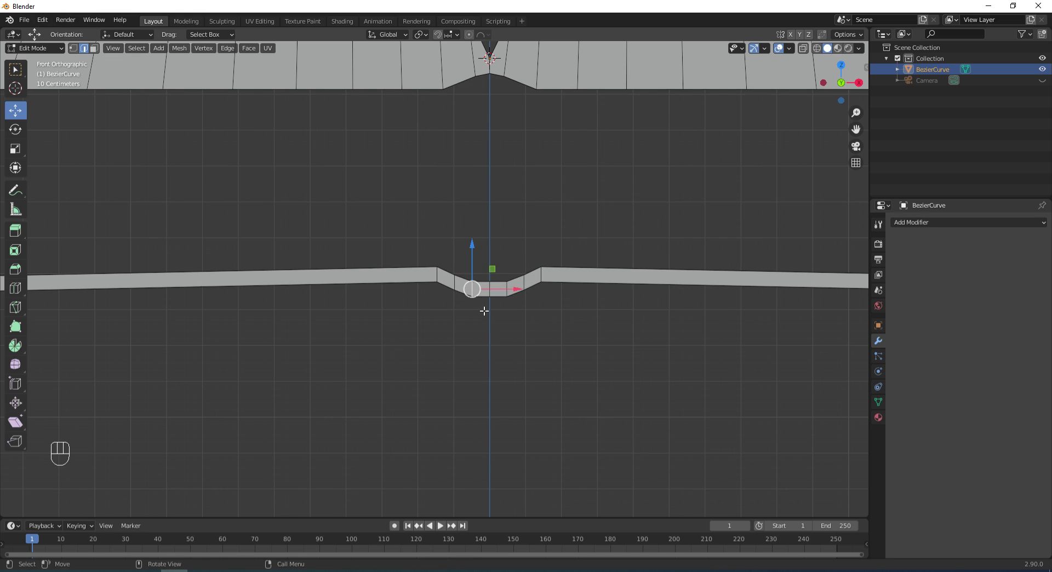
left_click(496, 290, "alt+shift")
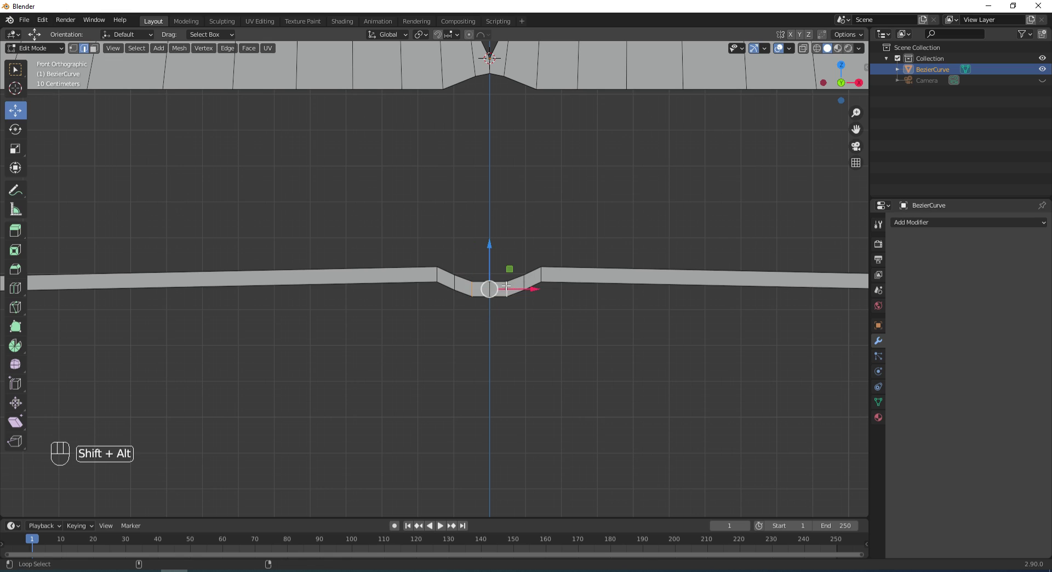
left_click_drag(491, 262, 489, 251)
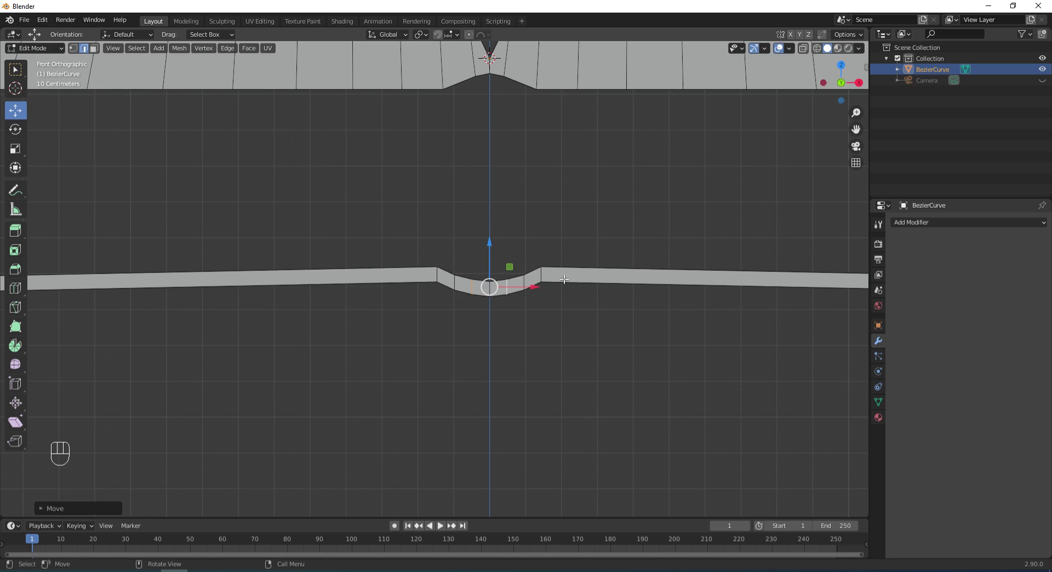
Select the entire linked cover slab and move it up along Z until it sits directly beneath the page block
key("l")
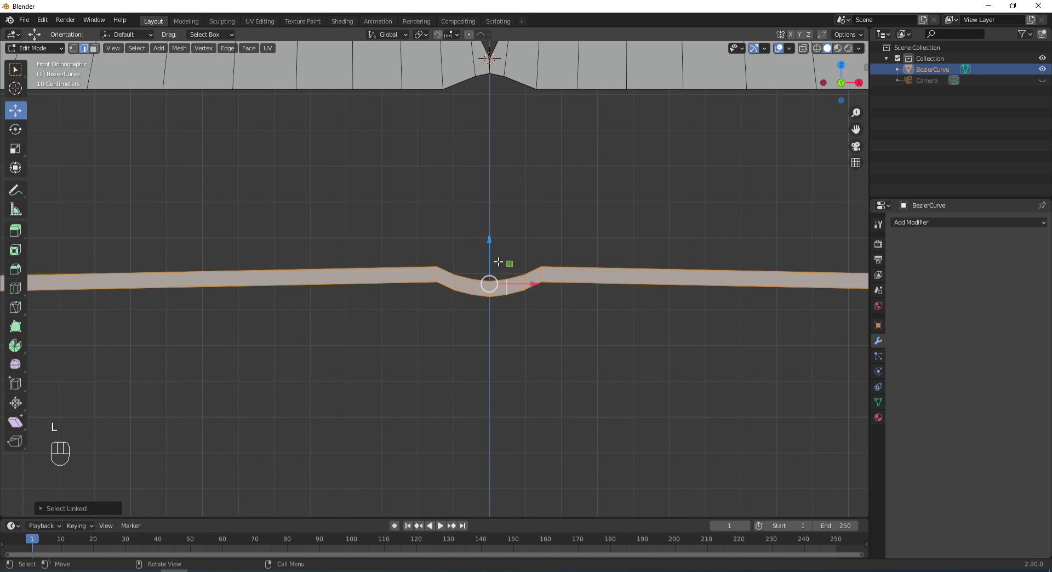
scroll(492, 262, "down", 3)
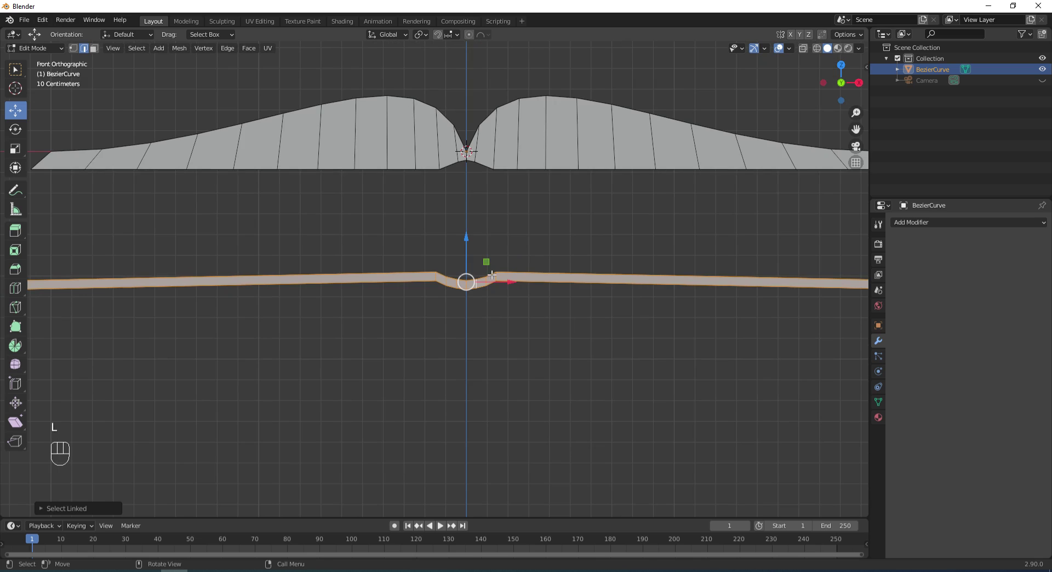
scroll(491, 275, "down", 2)
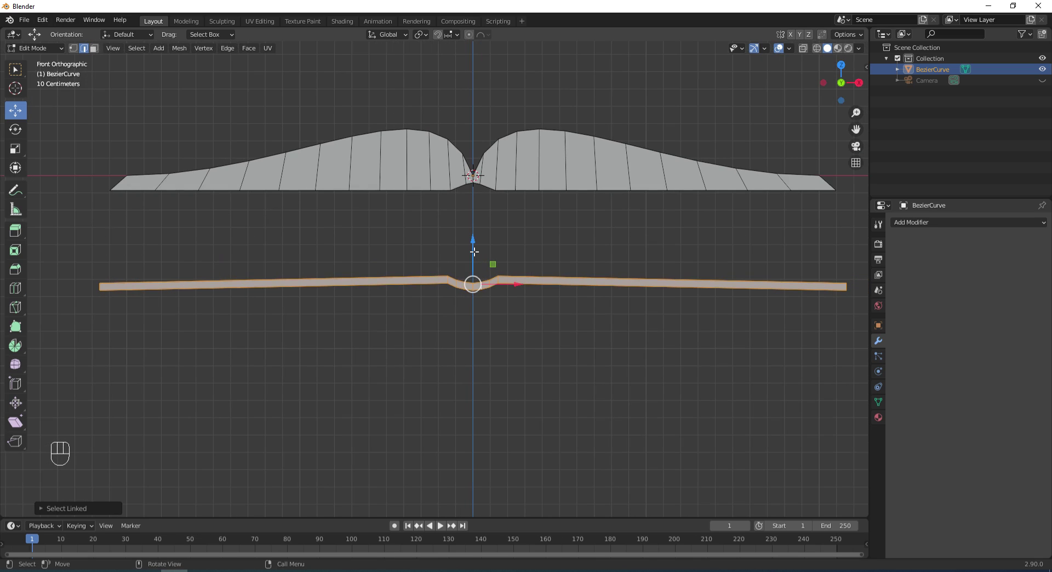
left_click_drag(474, 252, 471, 213)
left_click_drag(470, 191, 469, 164)
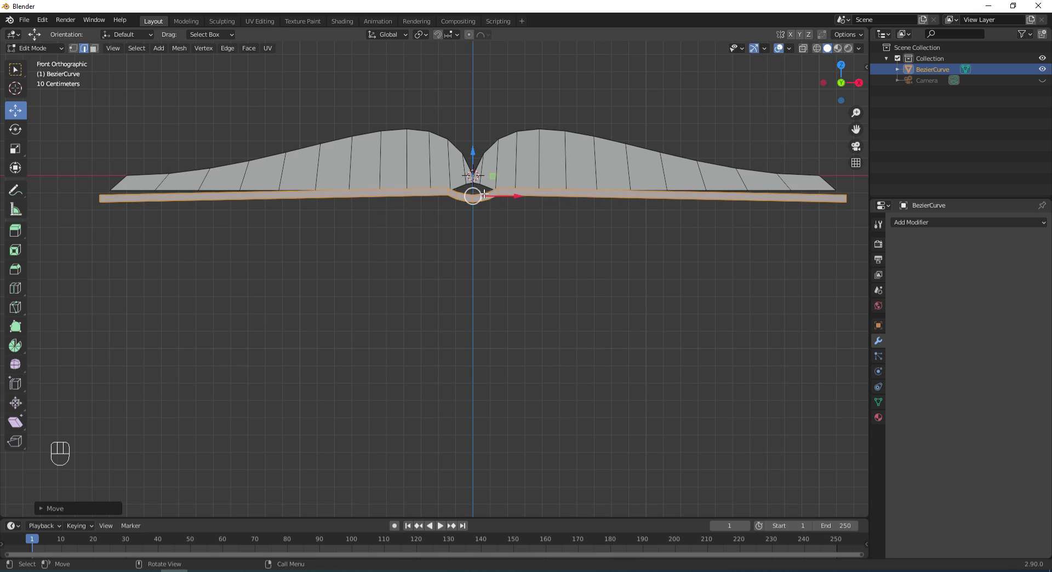
Hide the cover slab and select the sloped outer end faces on both sides of the page block
key("h")
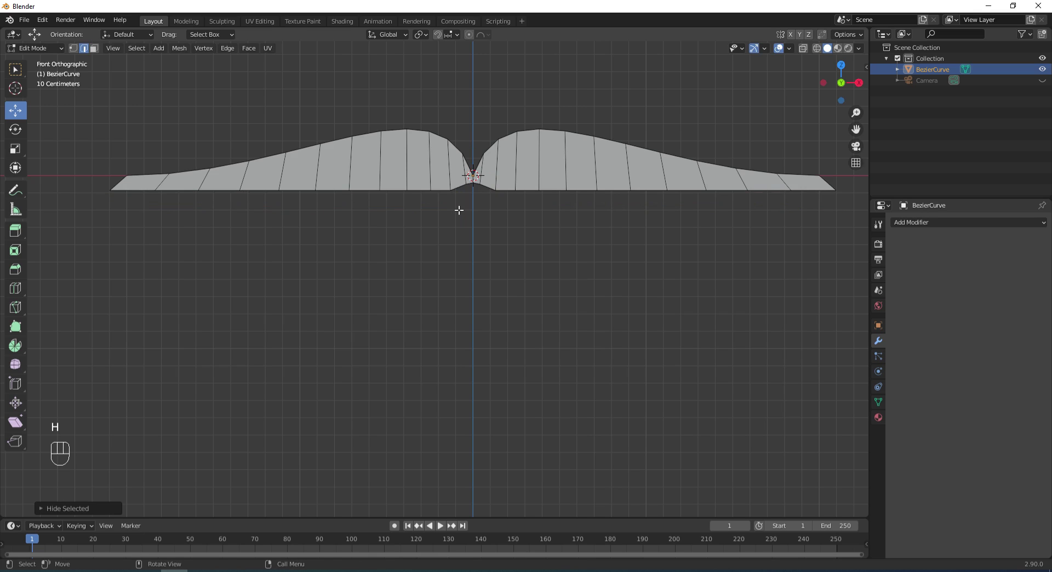
key("3")
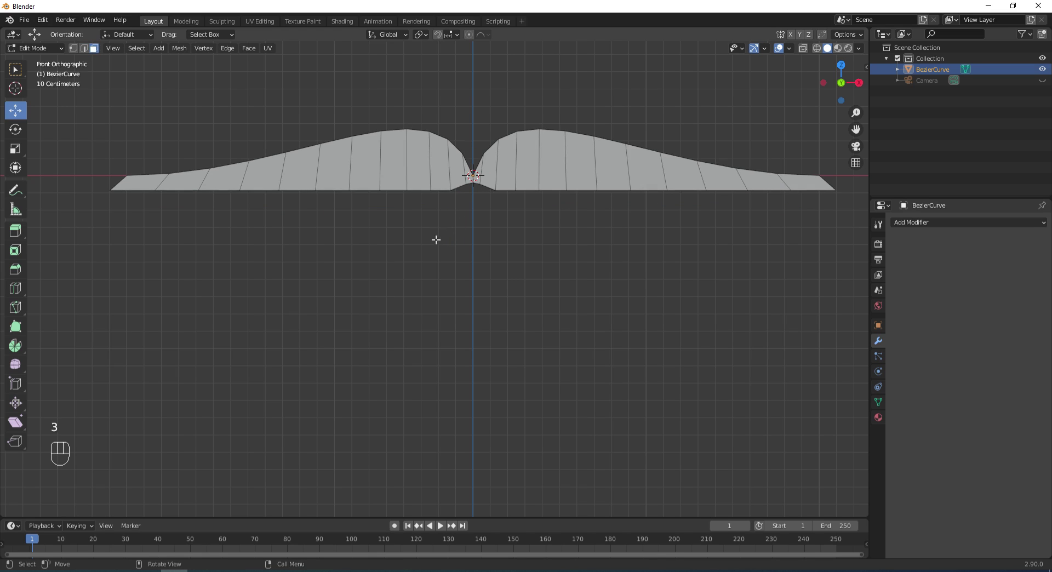
middle_click_drag(396, 227, 392, 274)
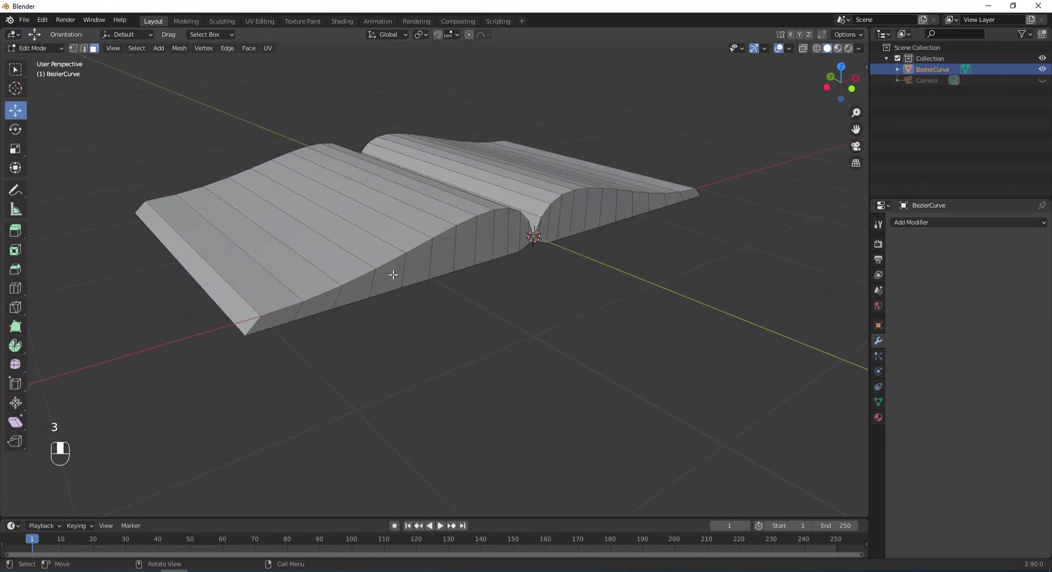
left_click(201, 268, "shift")
middle_click_drag(482, 303, 414, 303)
left_click(700, 317, "shift")
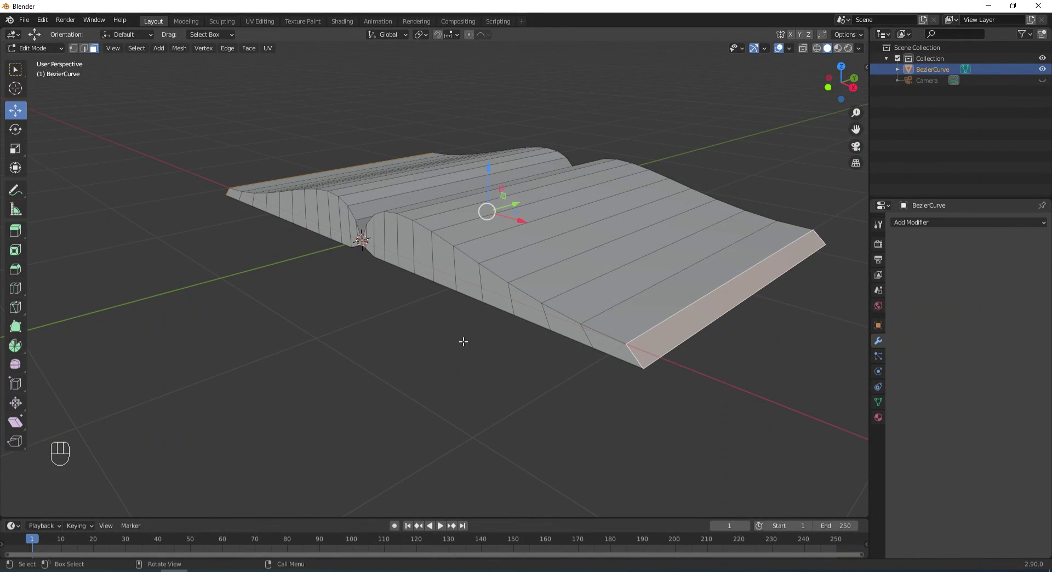
Lower the page block's two end faces about 0.04 m along Z using proportional editing with Sphere falloff and size 1.46
key("KP_1")
scroll(531, 298, "up", 2)
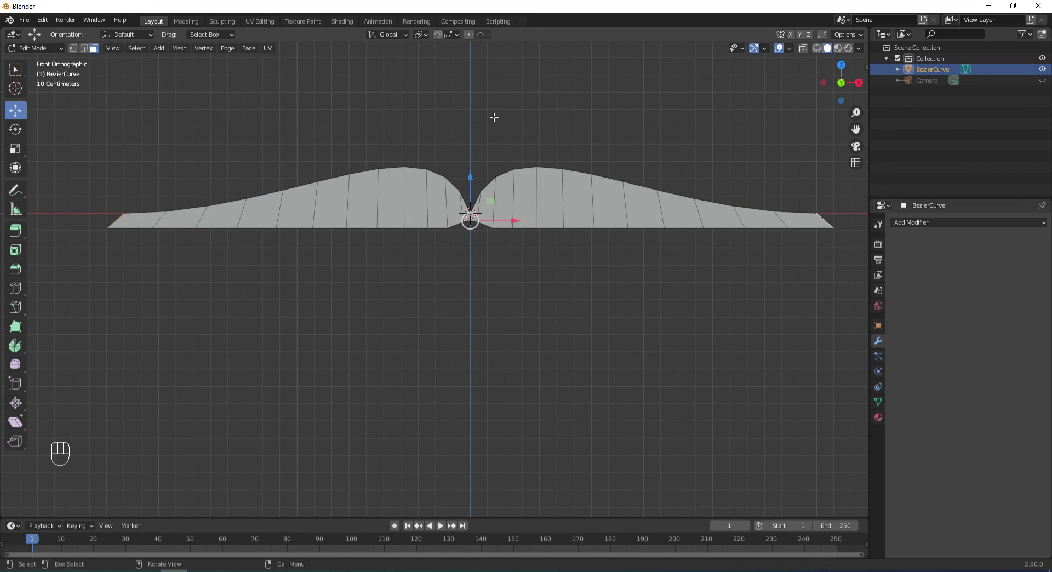
key("o")
key("g")
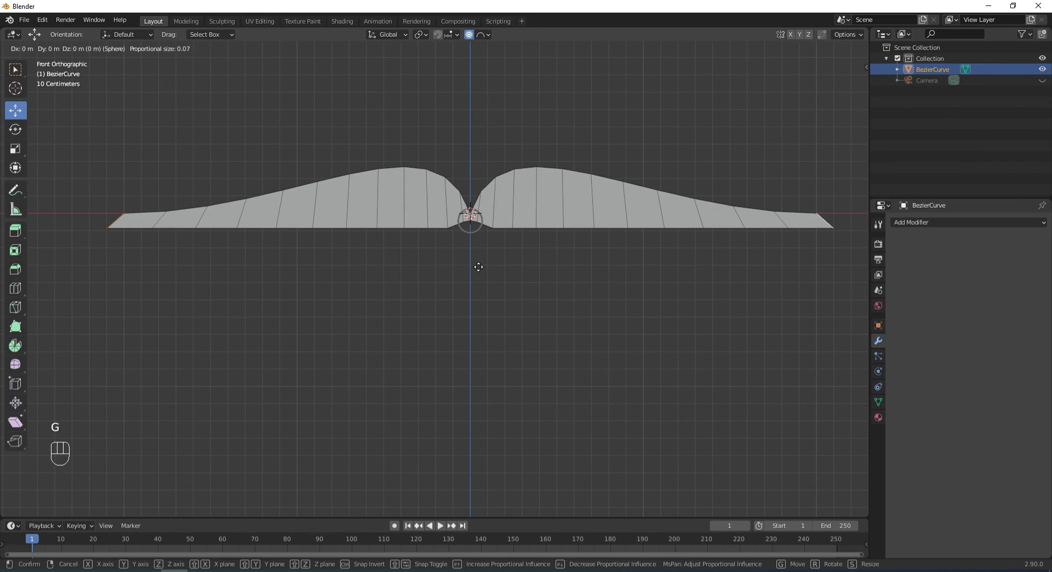
key("z")
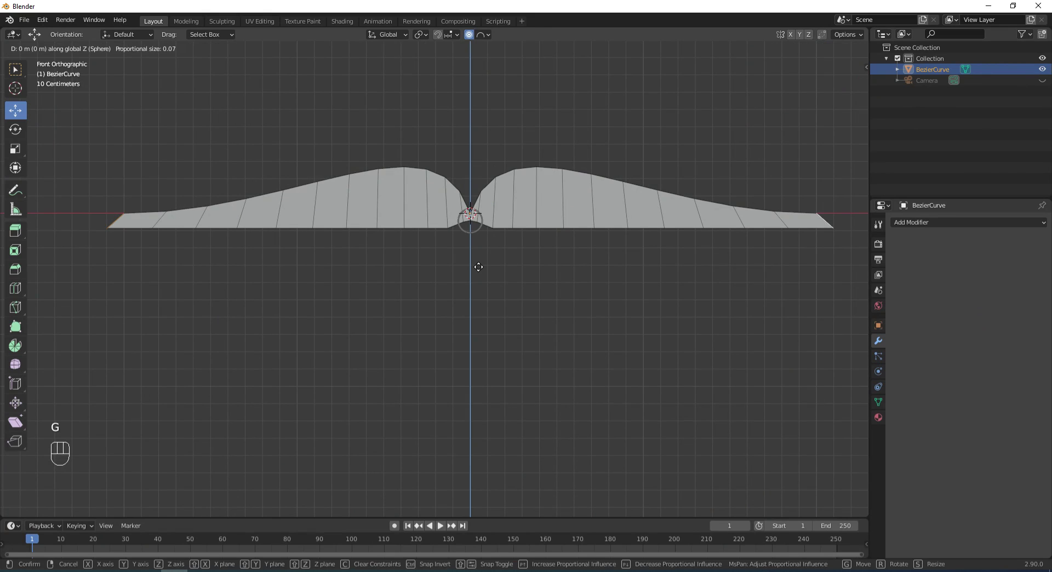
scroll(478, 267, "down", 9)
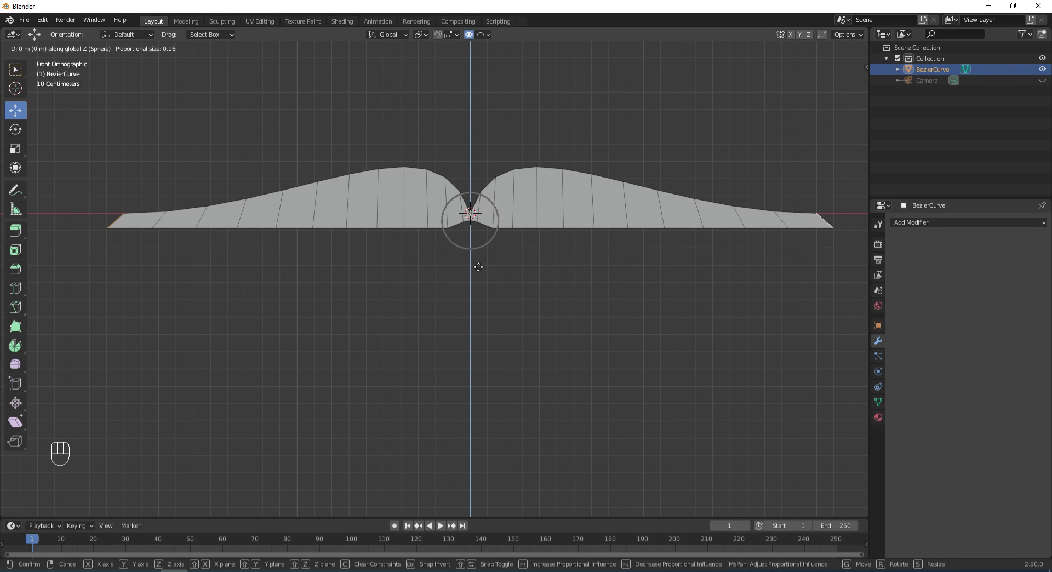
scroll(478, 267, "down", 18)
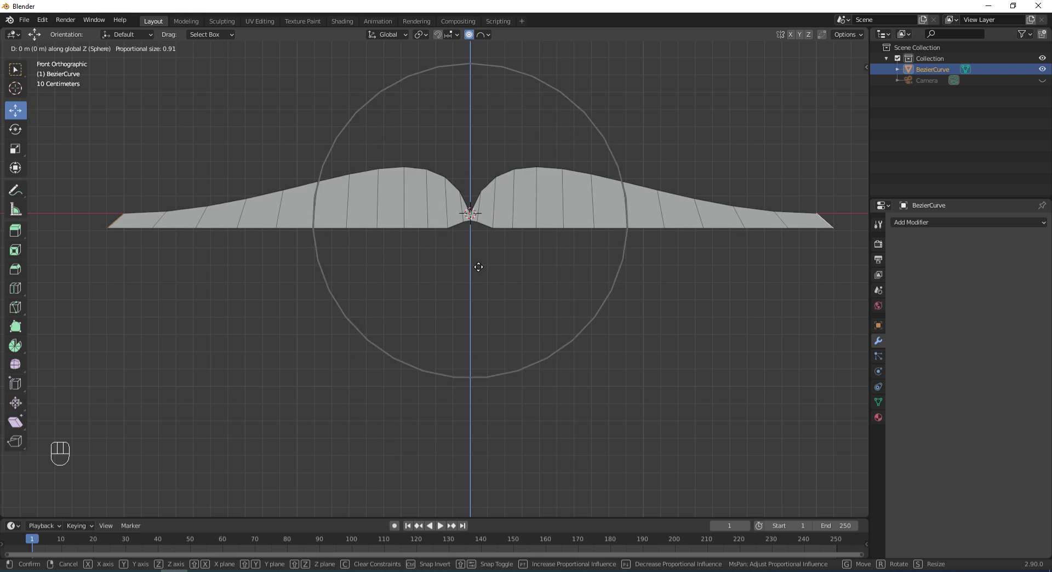
scroll(478, 267, "down", 1)
scroll(479, 267, "up", 1)
scroll(478, 266, "down", 5)
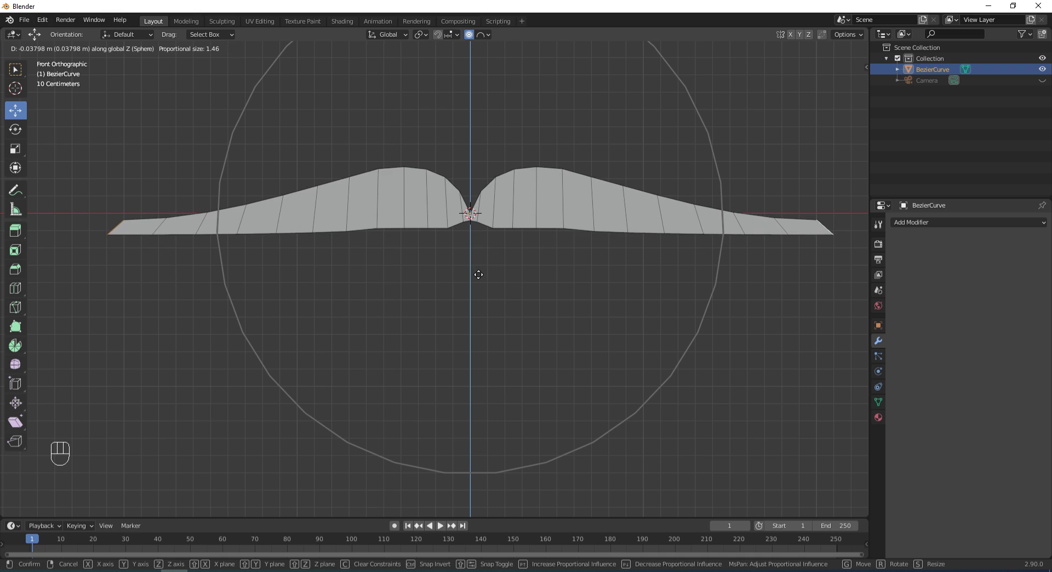
left_click(478, 275)
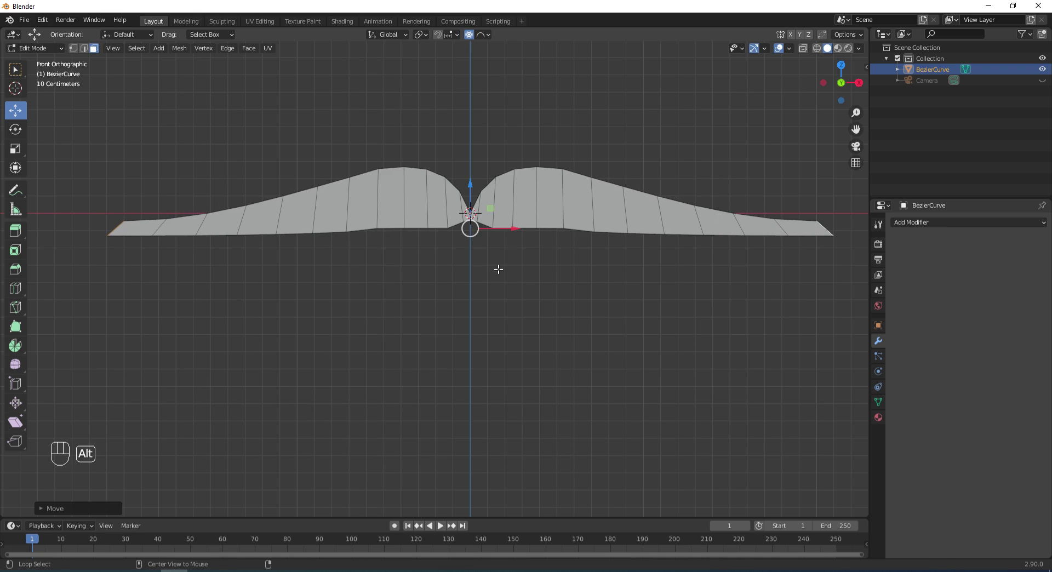
Reveal the hidden cover slab, disable proportional editing, deselect everything and return to Object Mode
key("alt+h")
scroll(498, 269, "down", 2)
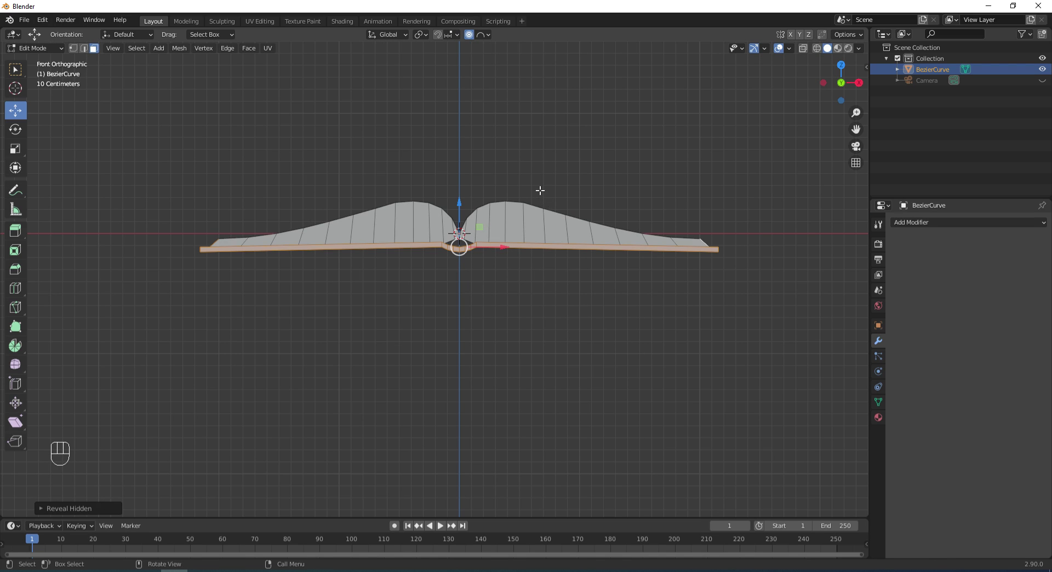
key("o")
middle_click_drag(535, 284, 573, 324)
key("alt+a")
key("Tab")
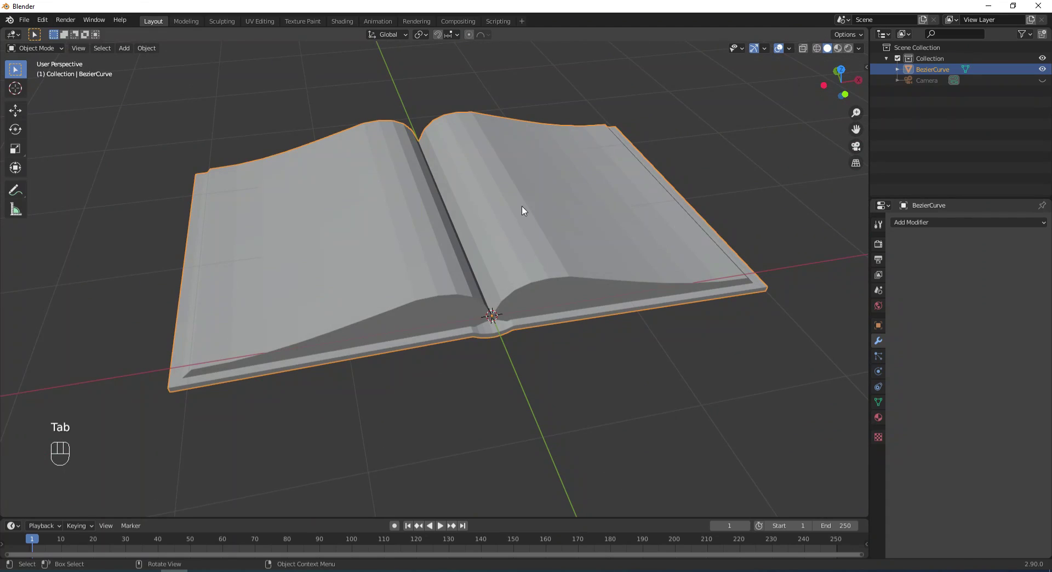
Shade the book smooth and enable Auto Smooth for its normals at 30°
right_click(513, 182)
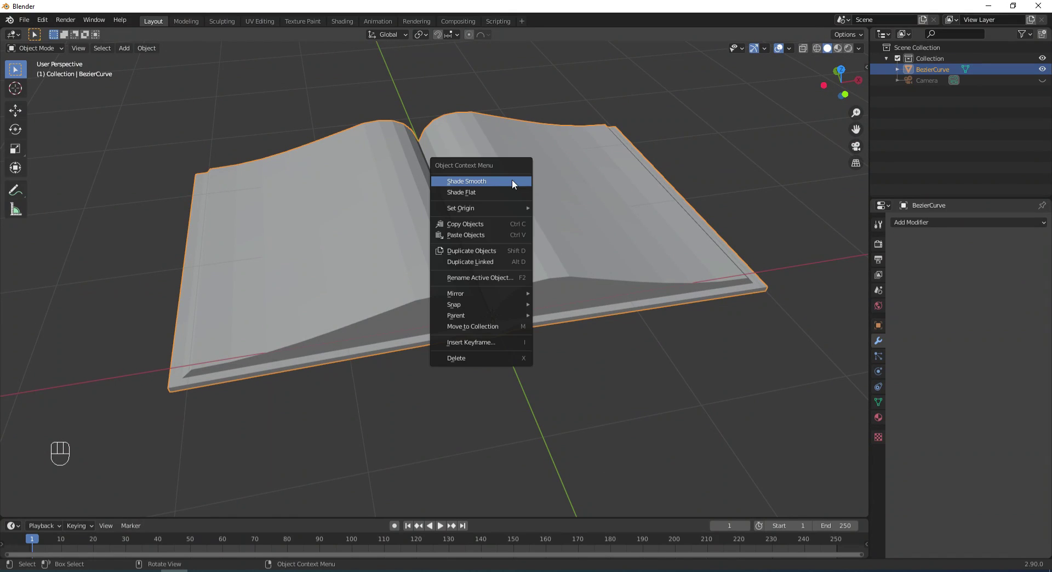
left_click(491, 182)
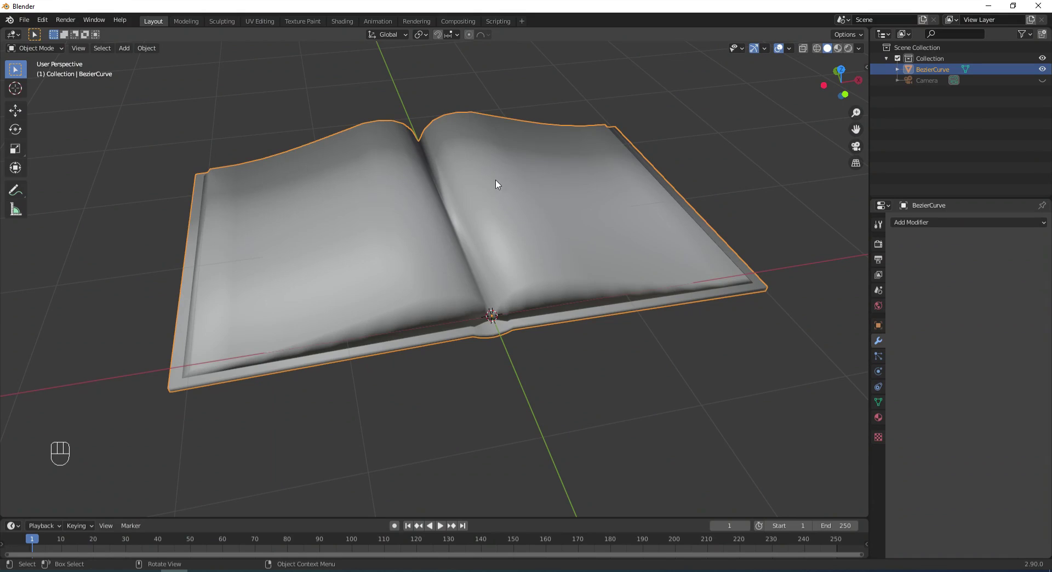
left_click(878, 402)
left_click(890, 408)
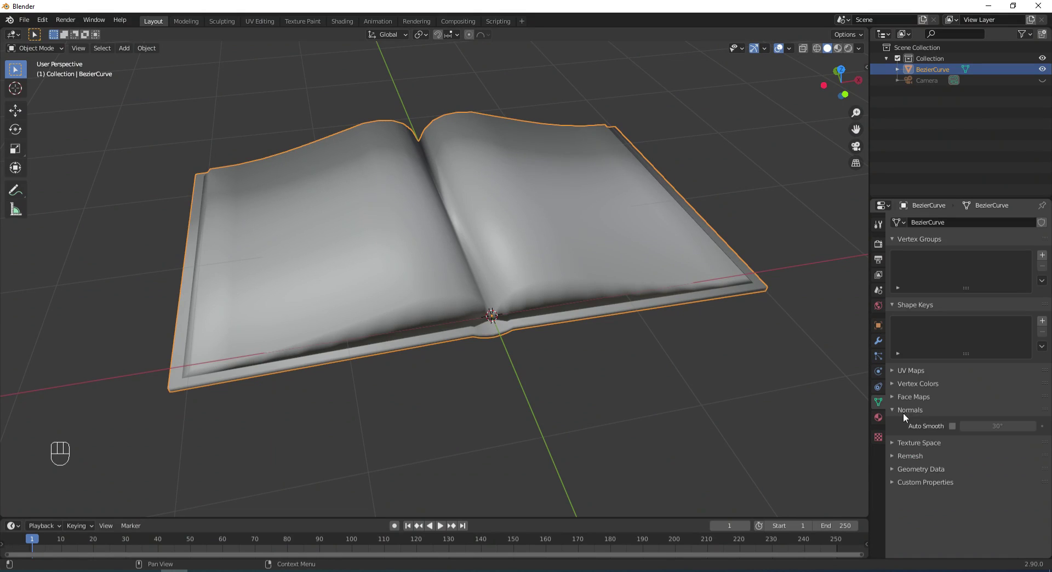
left_click(951, 425)
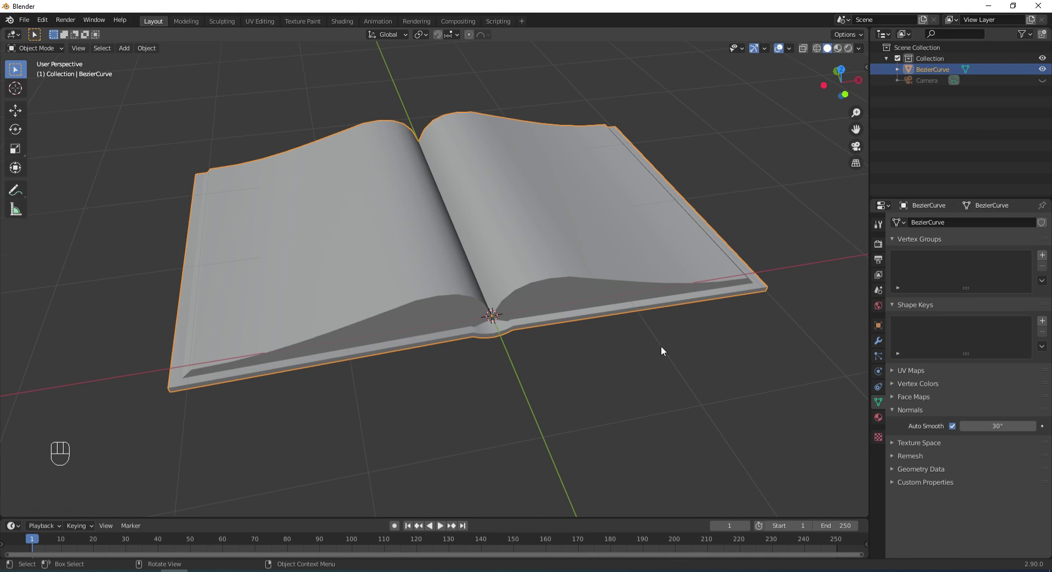
middle_click_drag(661, 347, 625, 278)
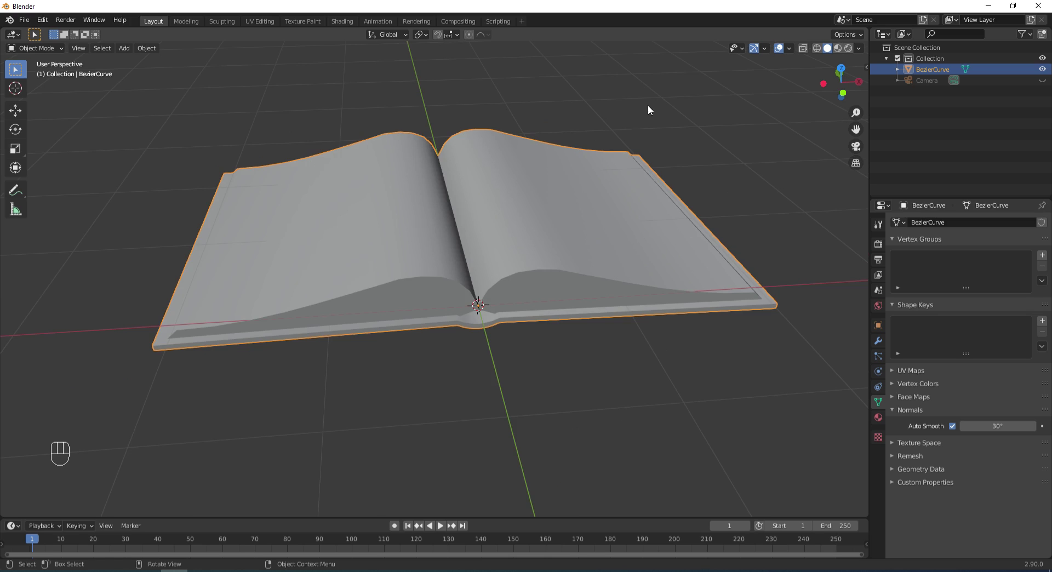
Turn on the Face Orientation overlay and inspect which way the book's faces point
left_click(789, 49)
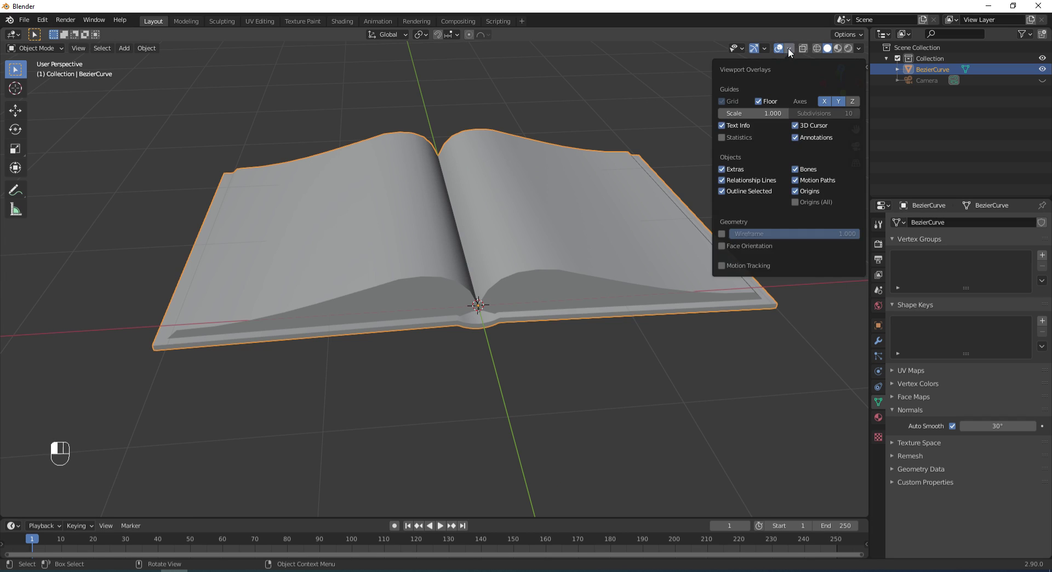
left_click(721, 245)
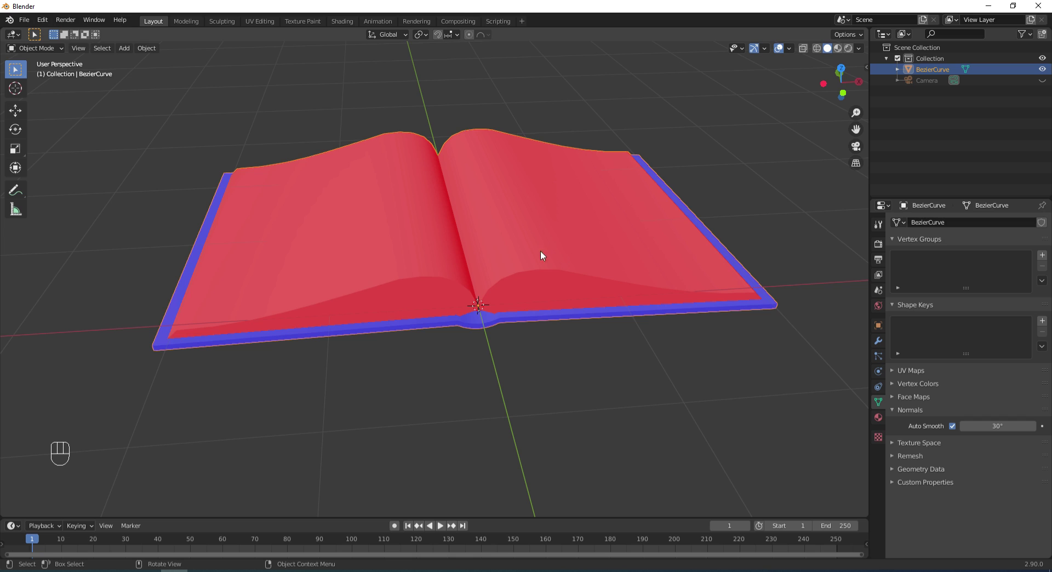
middle_click_drag(537, 256, 555, 276)
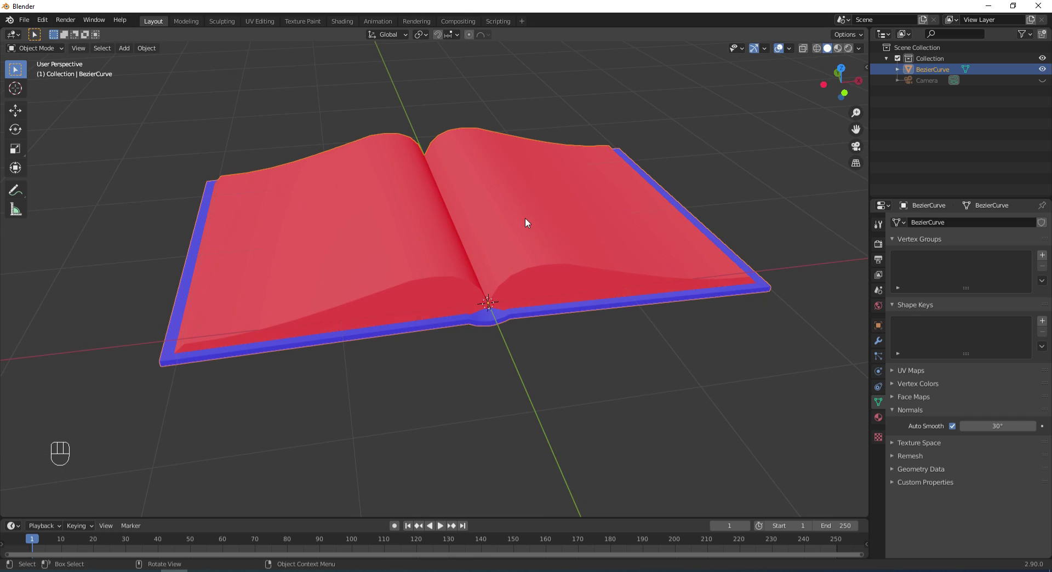
Select the whole linked page block in Edit Mode and recalculate its normals outside
key("Tab")
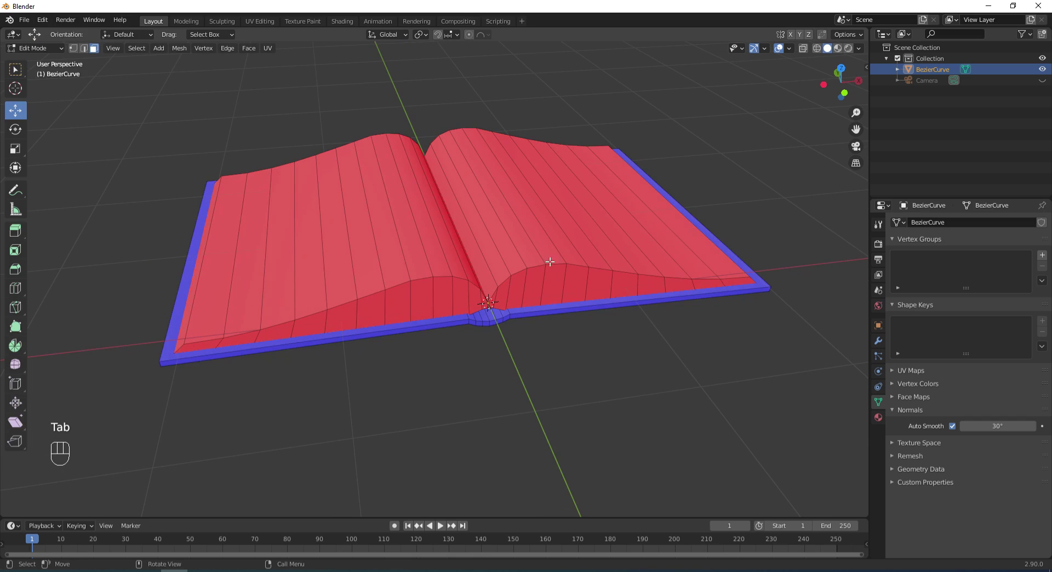
left_click(535, 230, "alt")
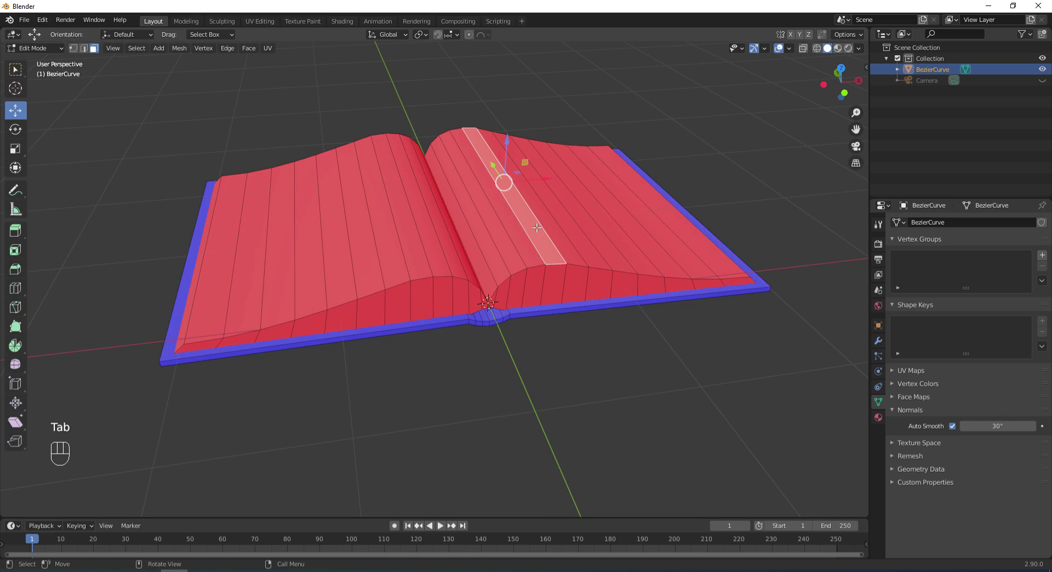
key("l")
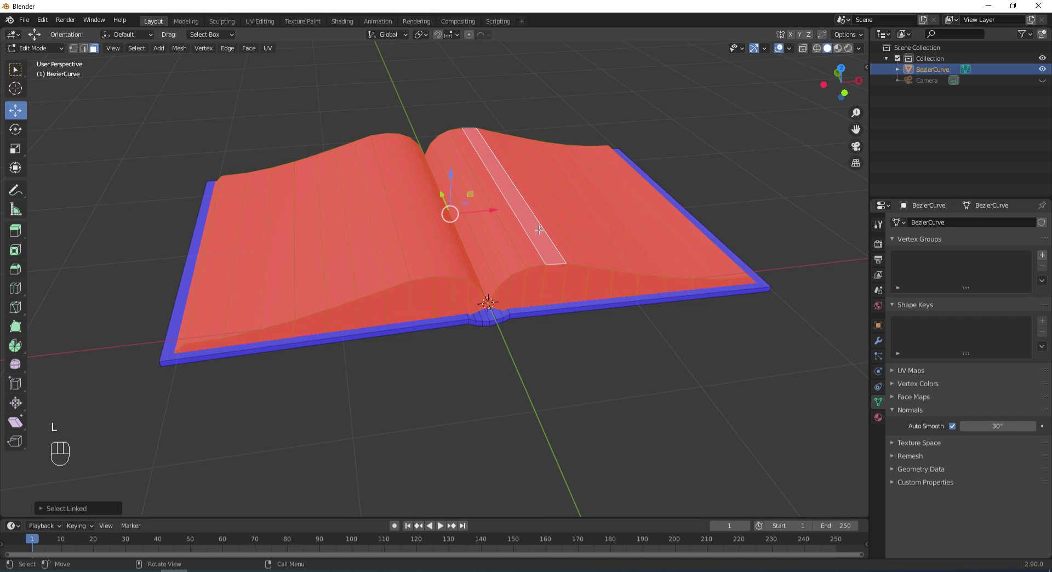
left_click(179, 49)
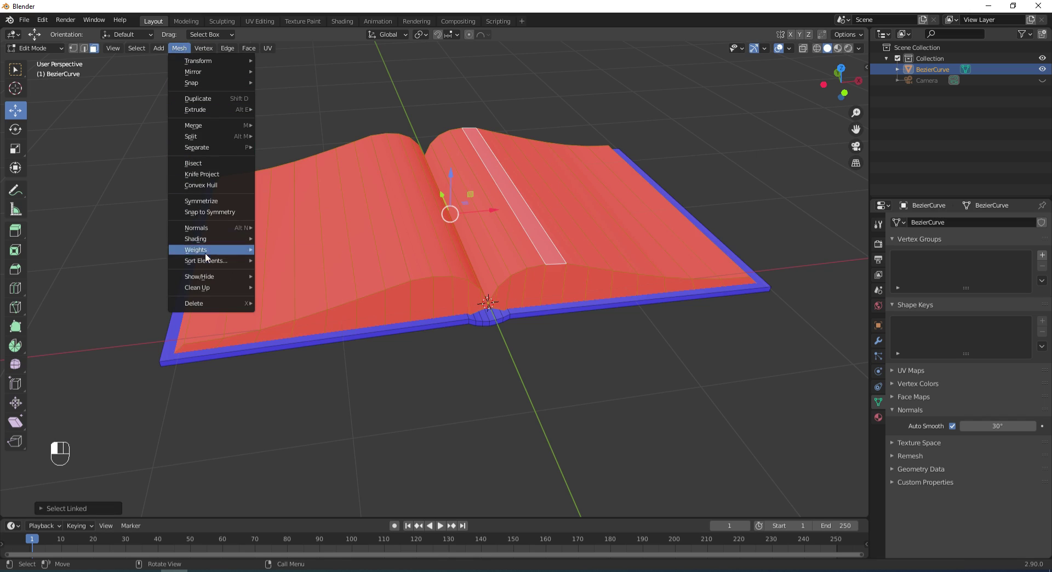
mouse_move(207, 228)
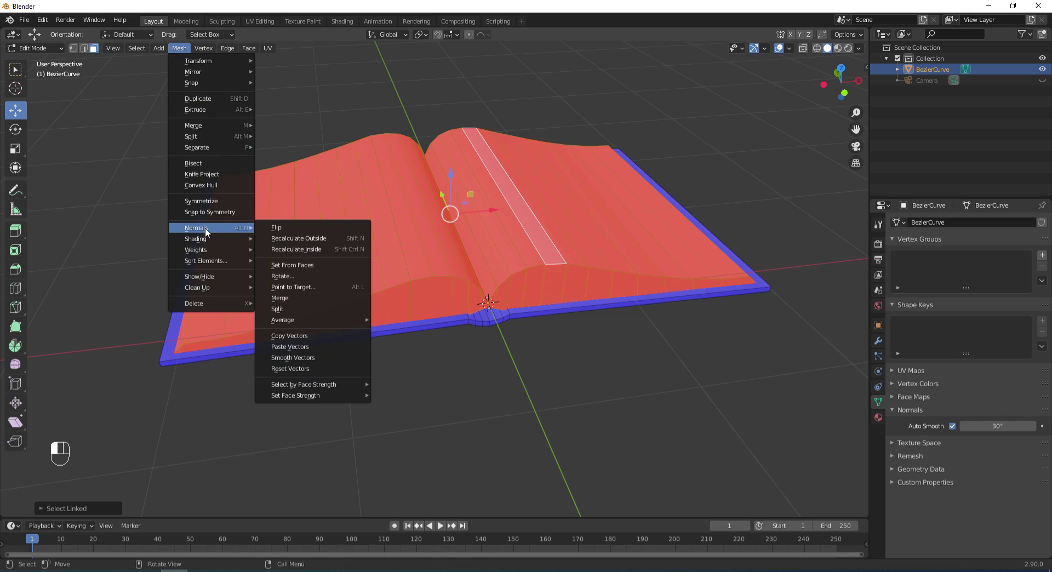
left_click(289, 239)
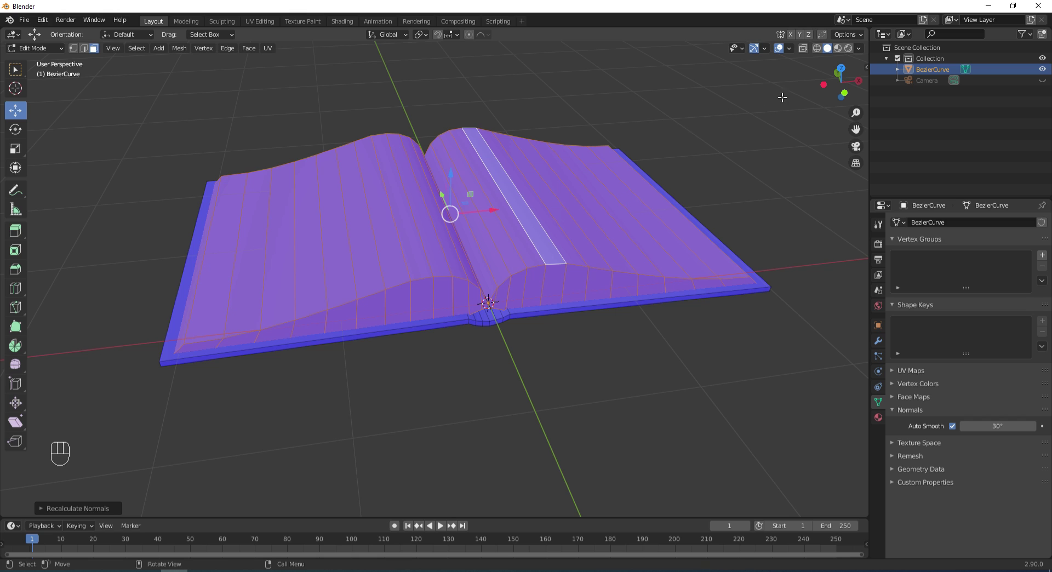
Turn off the Face Orientation overlay, deselect everything and return to Object Mode
left_click(789, 48)
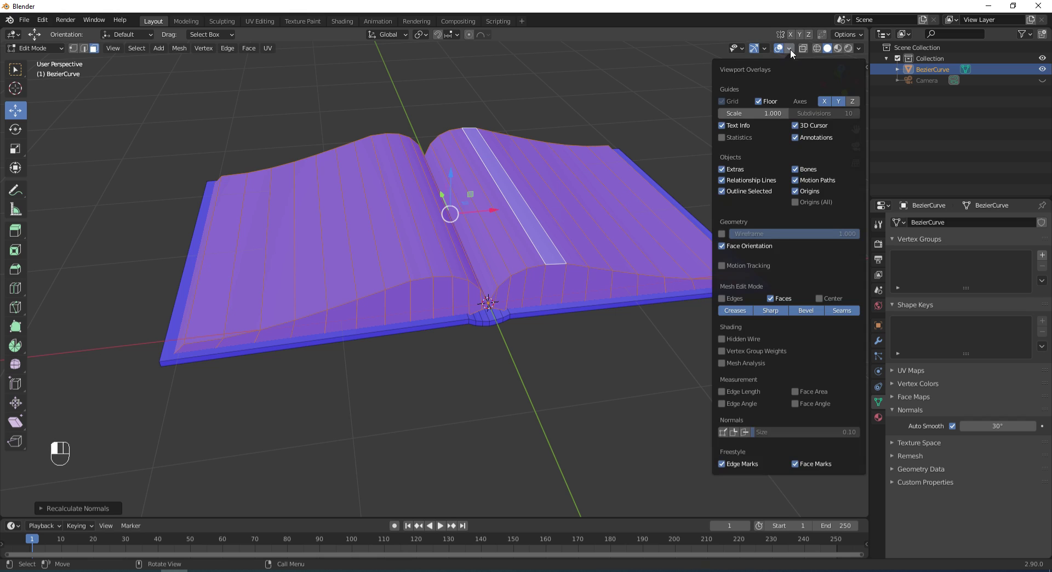
left_click(722, 246)
left_click(652, 160)
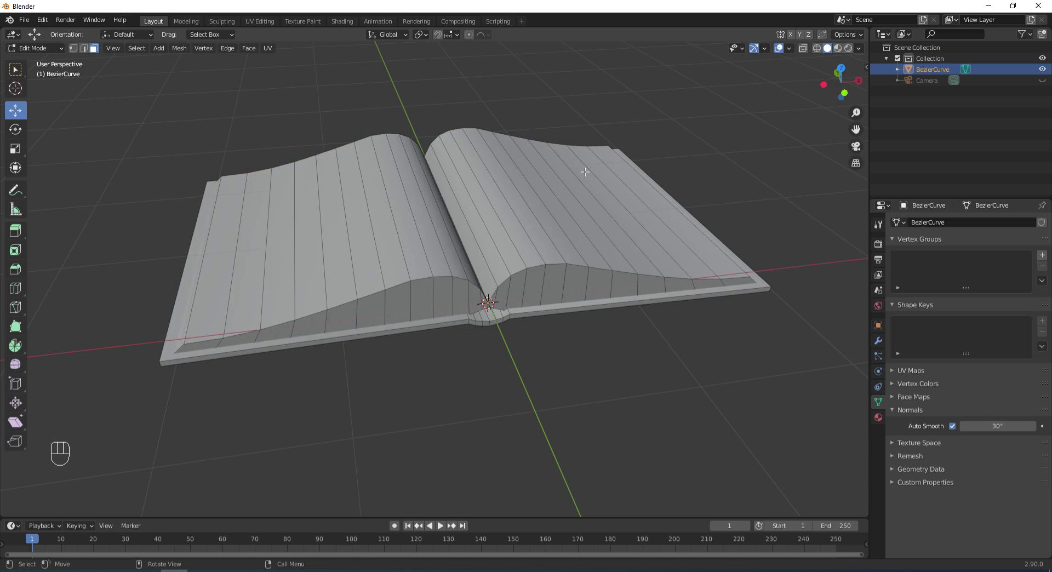
key("Tab")
scroll(550, 257, "up", 2)
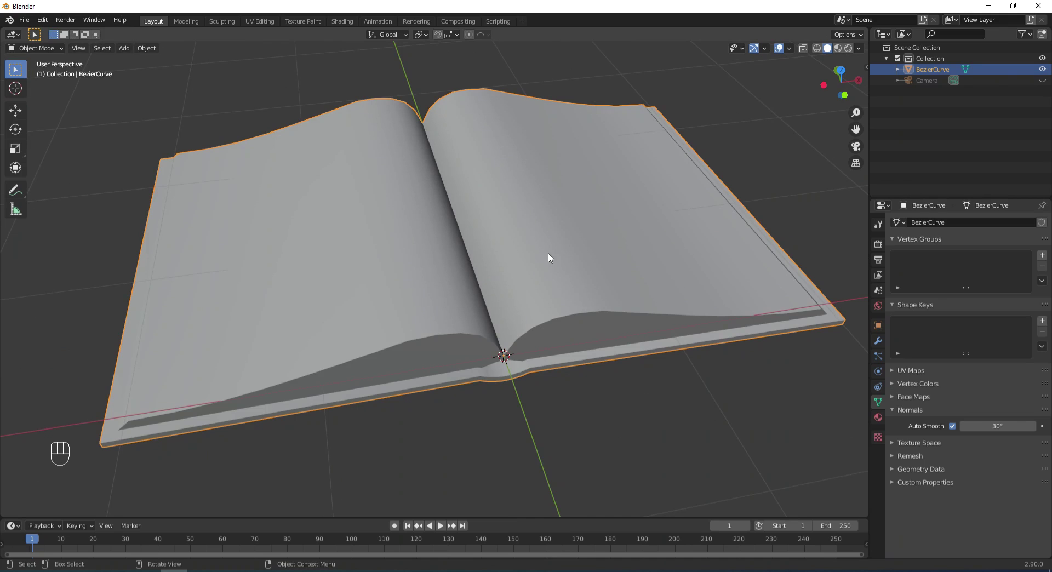
In Edit Mode, add a new material slot to the book with a material named Cover
key("Tab")
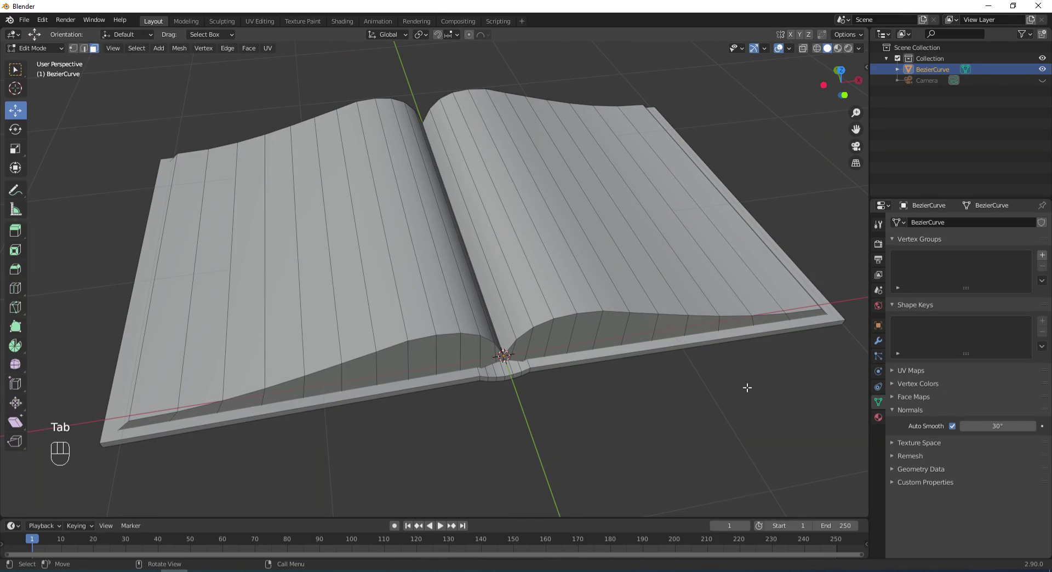
left_click(878, 418)
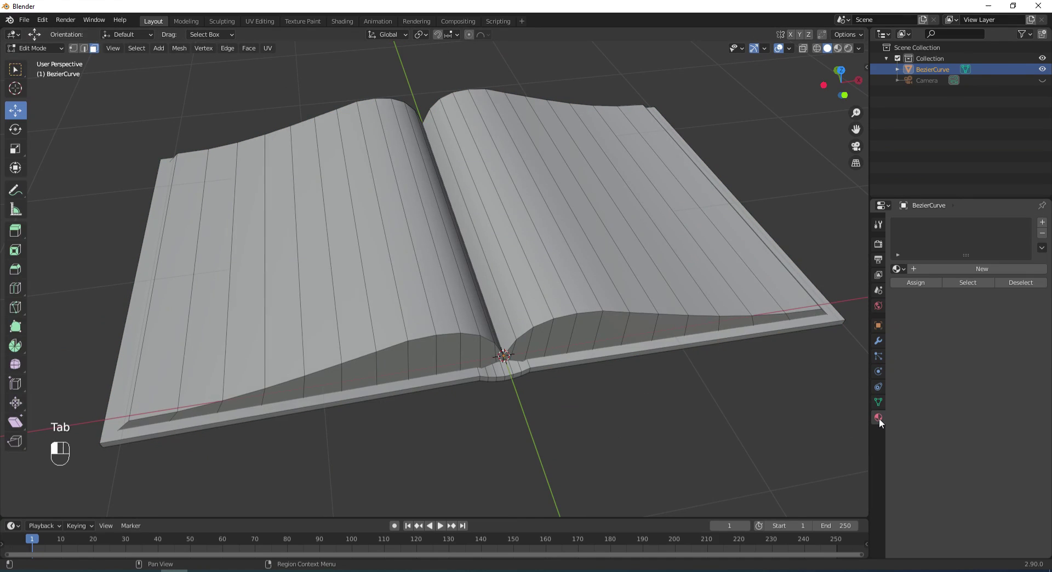
left_click(1043, 224)
left_click(969, 266)
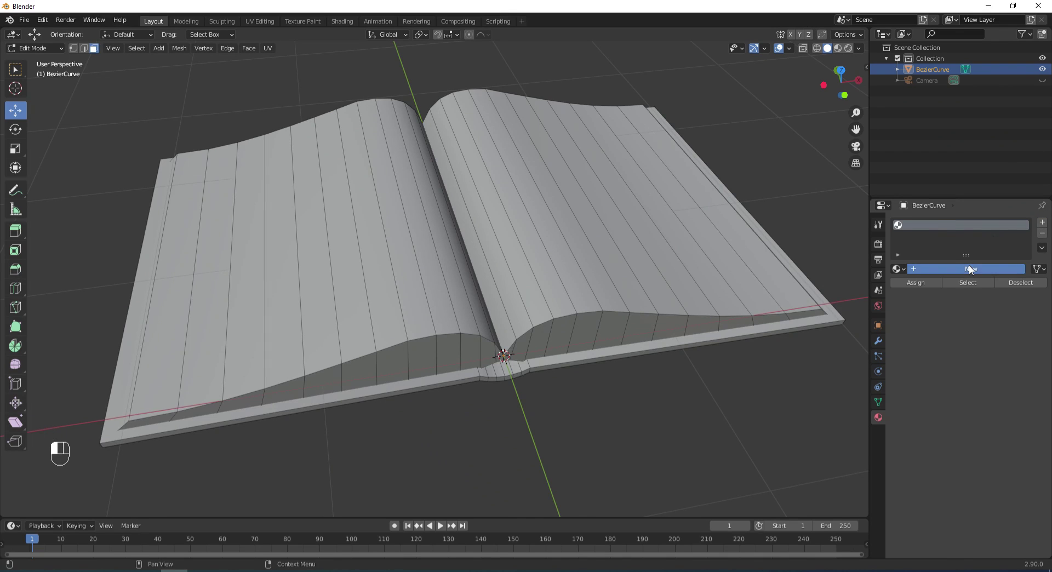
left_click(961, 269)
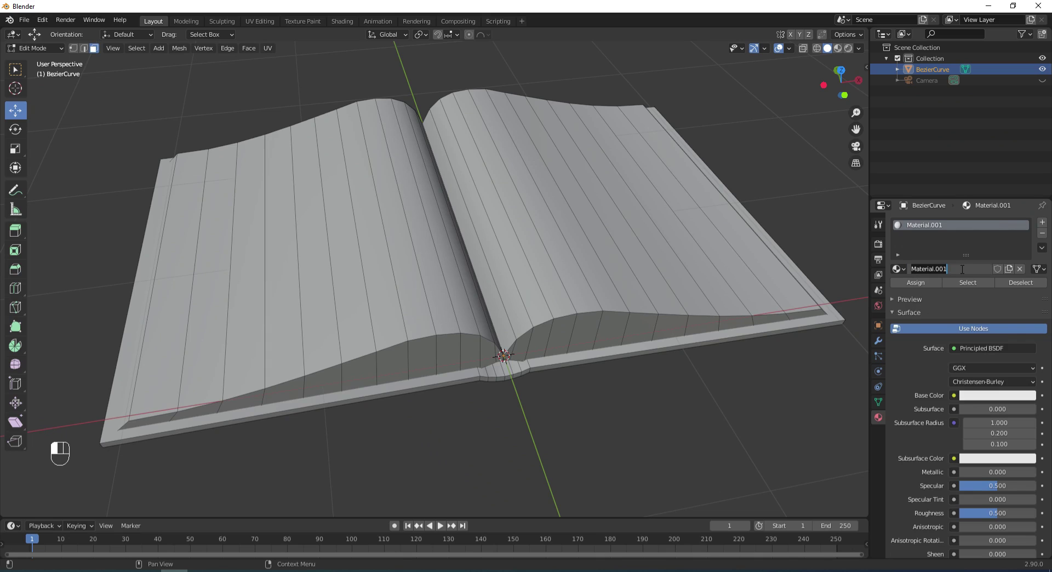
type("Cover")
key("Return")
Give the Cover material a yellow base color, assign it and switch the viewport to Material Preview shading
left_click(973, 398)
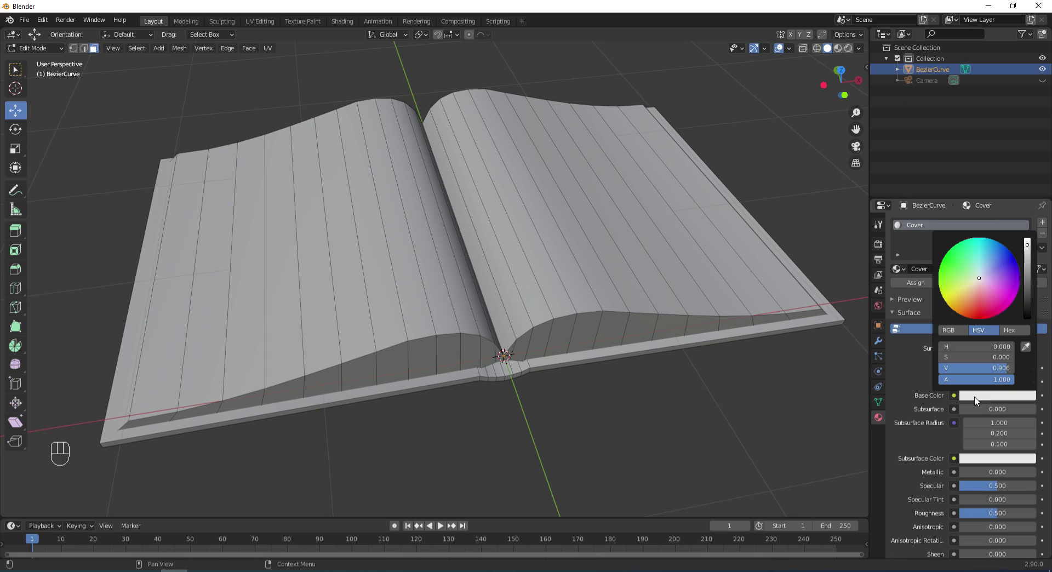
left_click(954, 294)
left_click_drag(955, 294, 954, 295)
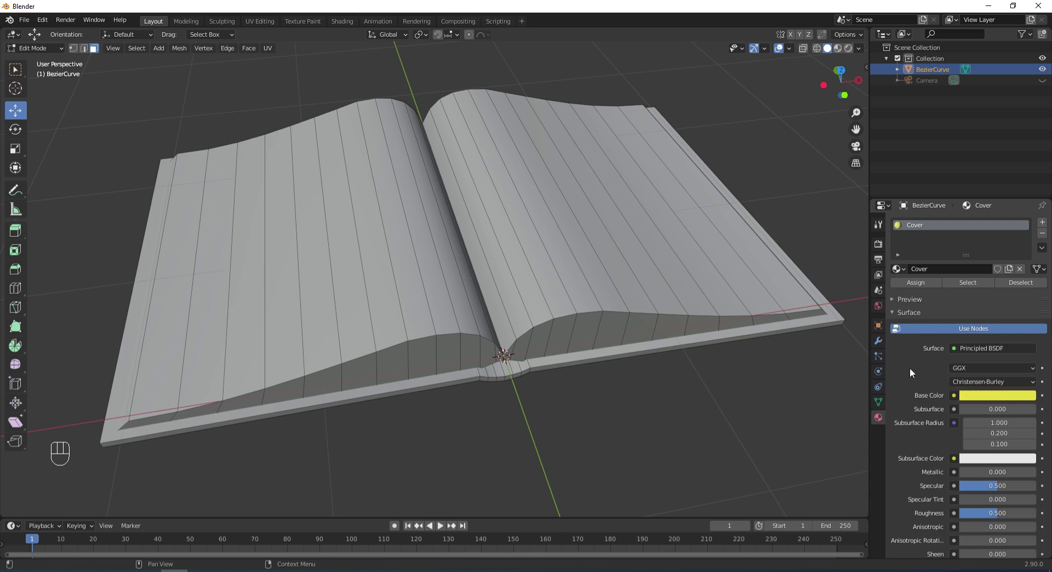
left_click(913, 281)
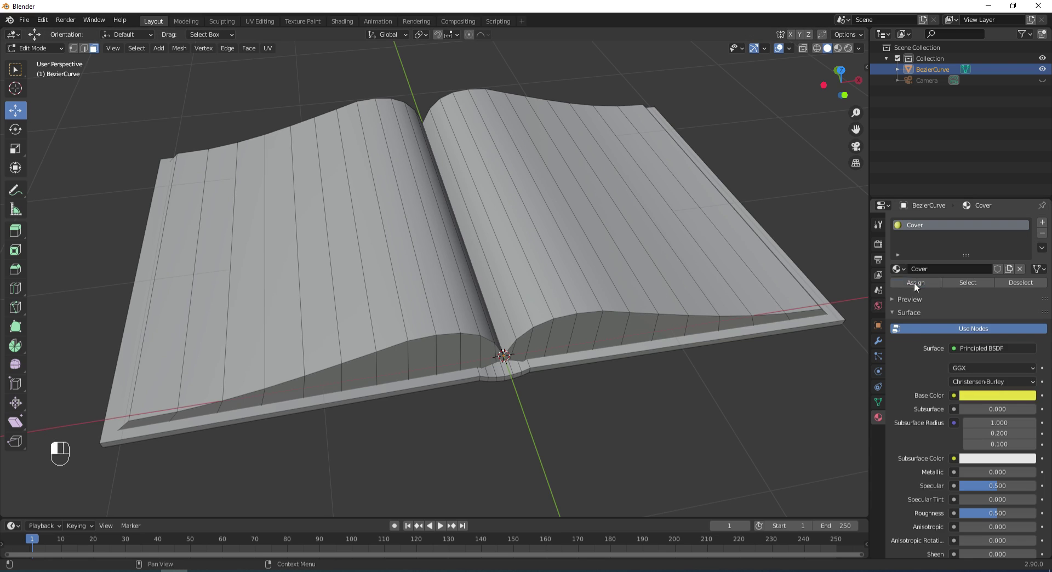
left_click(838, 49)
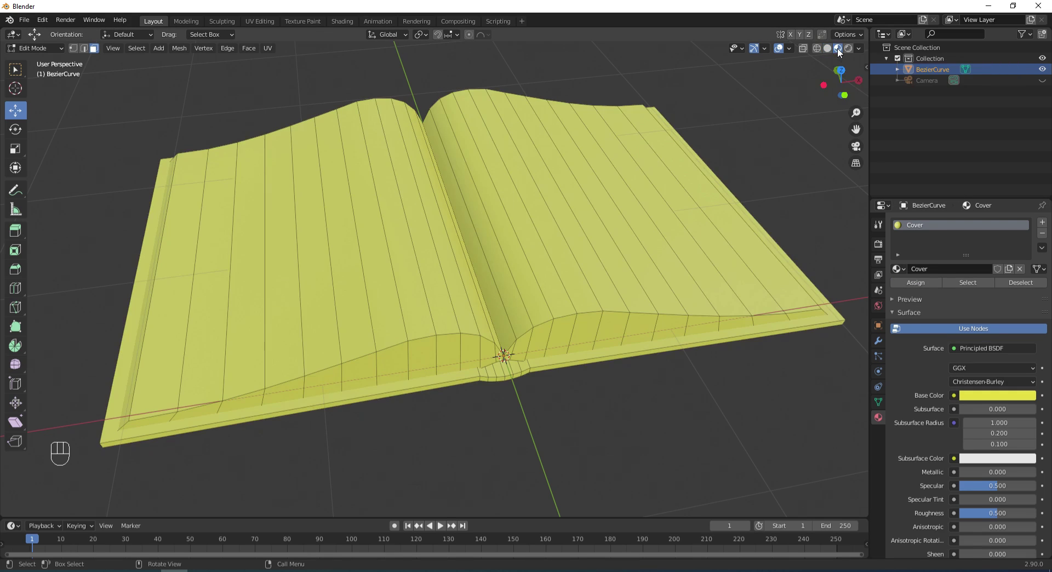
Add a second material named Buku and darken its base color to a grey with a value of about 0.69
left_click(1042, 224)
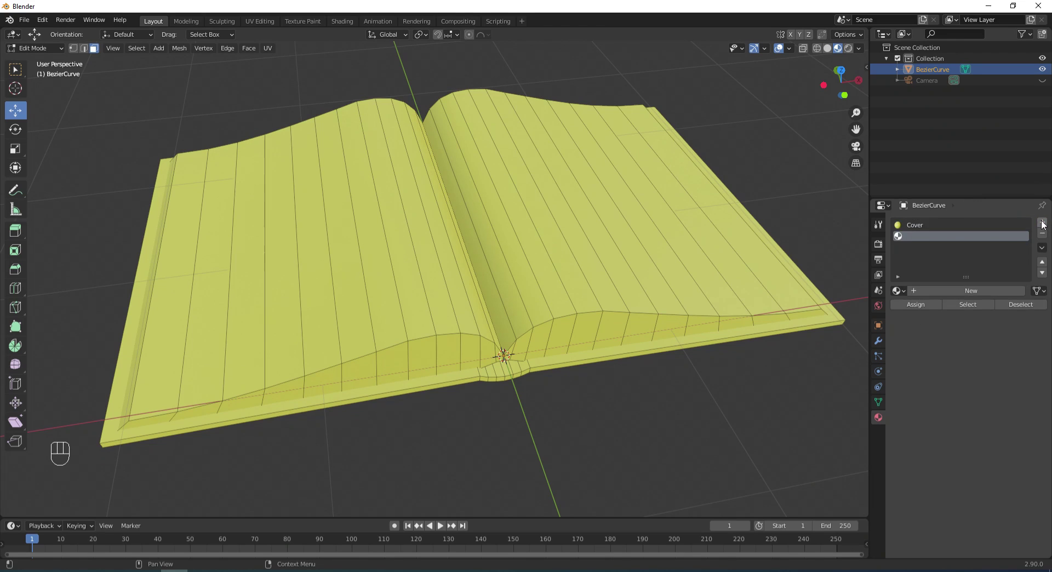
left_click(961, 290)
double_click(961, 291)
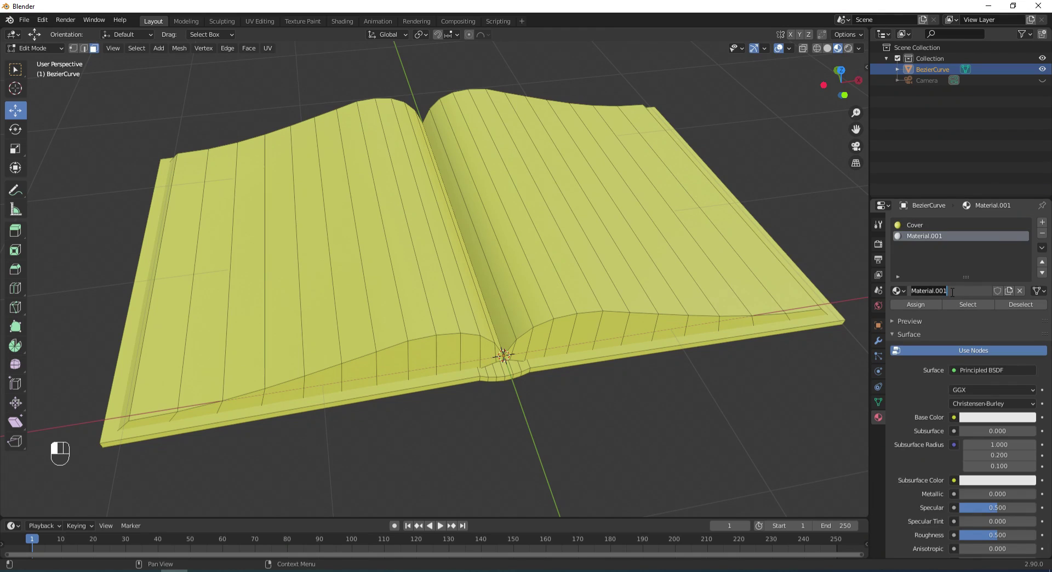
type("Buku")
key("Return")
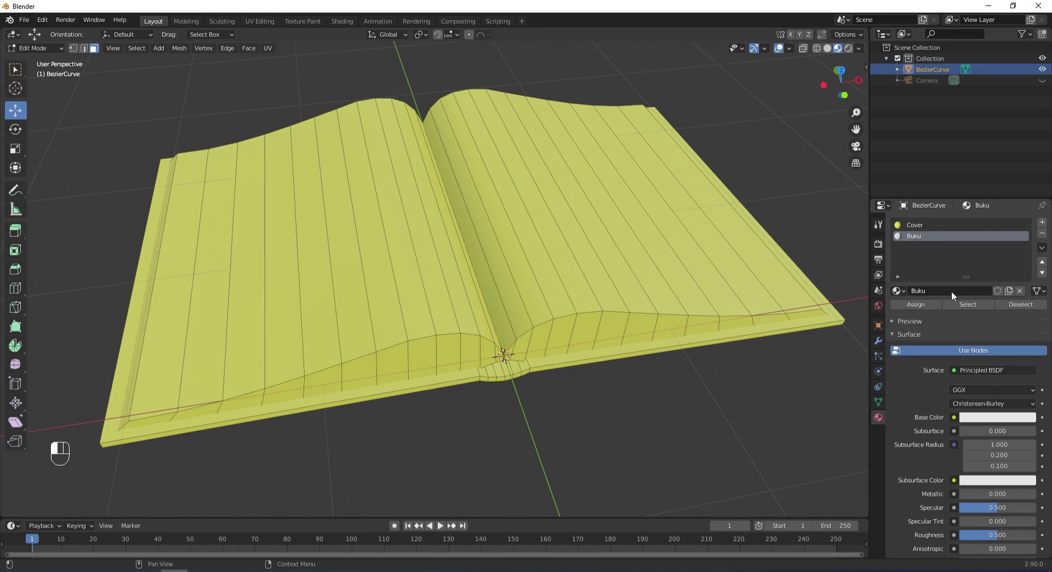
left_click(985, 419)
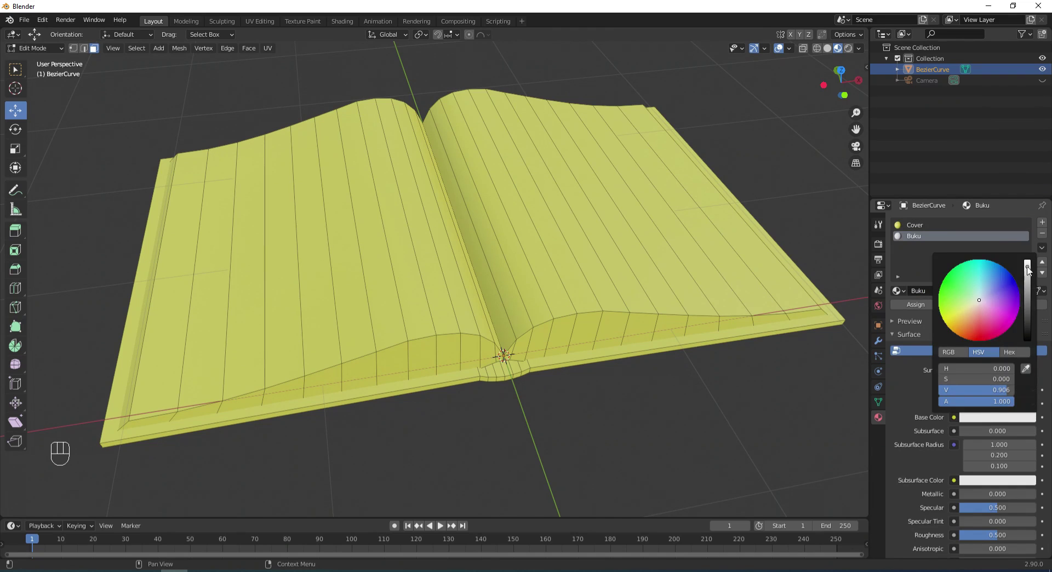
left_click_drag(1028, 267, 1028, 282)
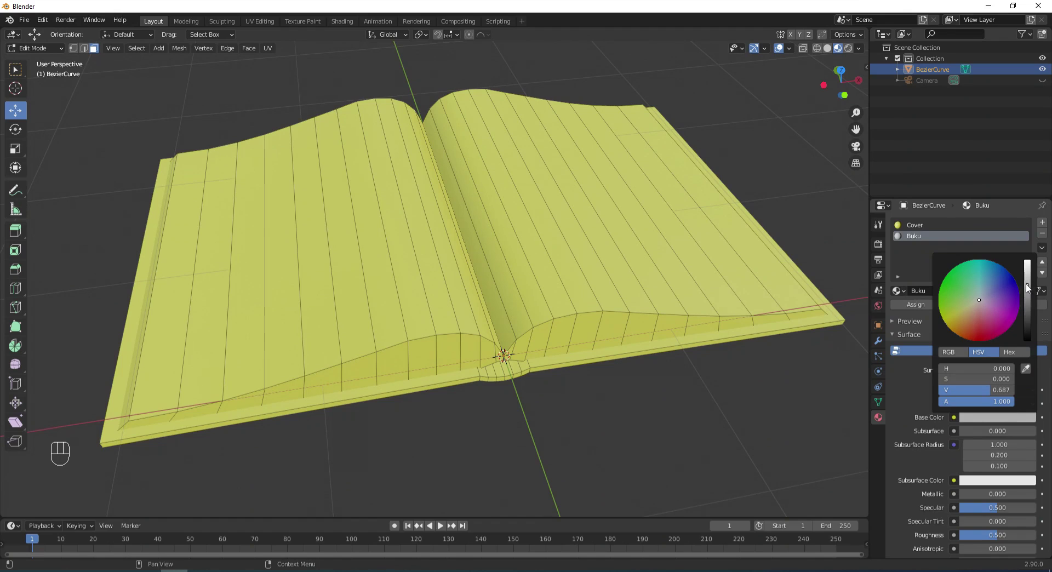
Select the whole linked page block, assign the Buku material to it and deselect everything
left_click(931, 225)
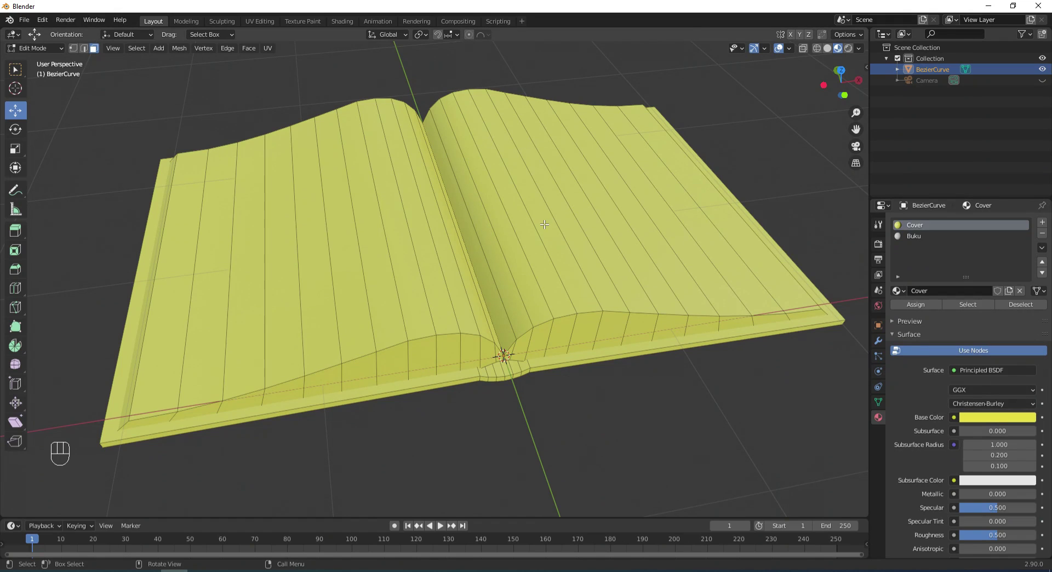
left_click(544, 225)
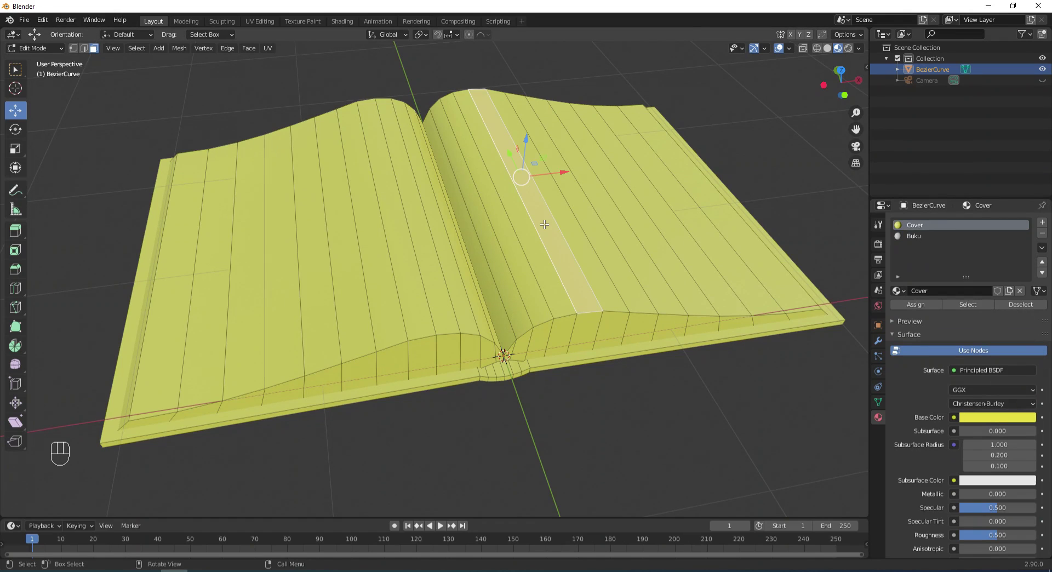
key("l")
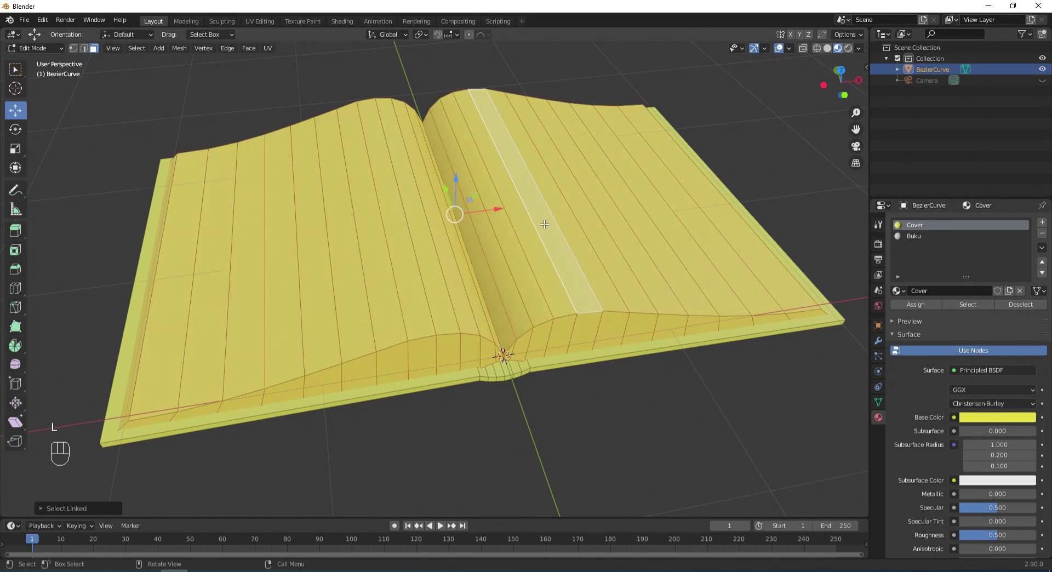
left_click(915, 235)
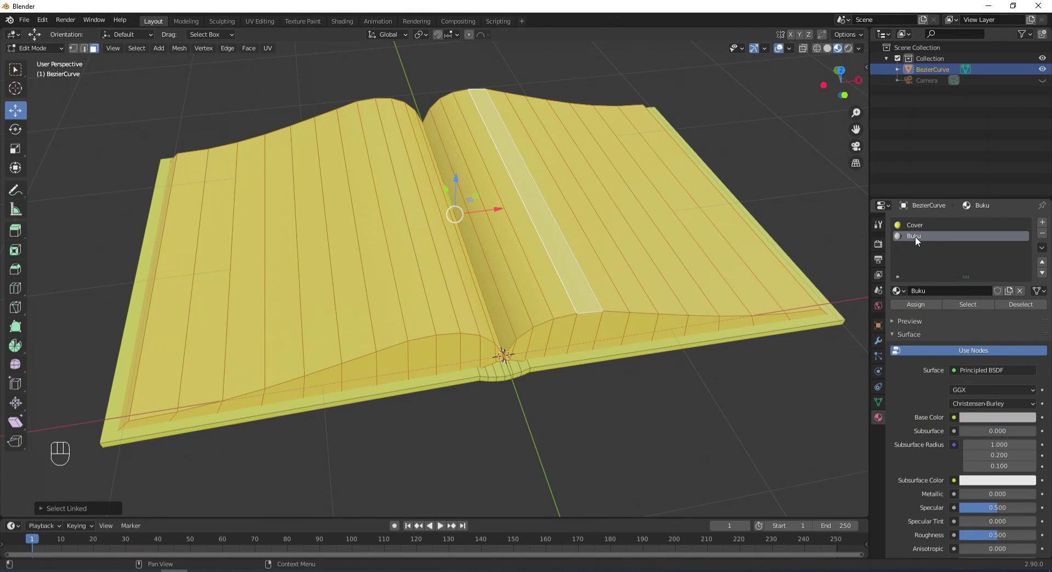
left_click(915, 304)
left_click(780, 375)
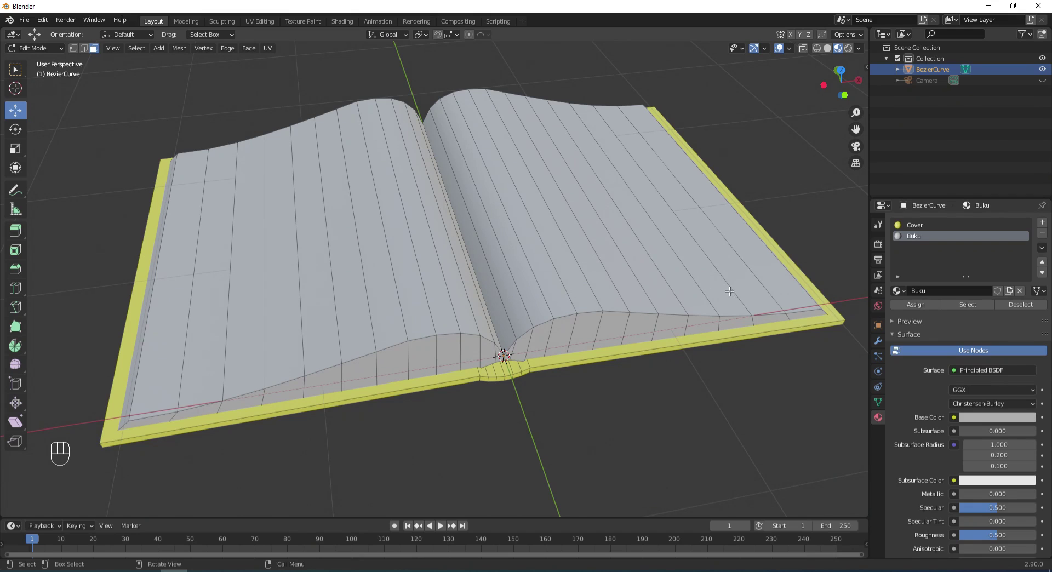
Add a third material named Isi Buku and use an Image Texture for its base color
left_click(1043, 226)
left_click(966, 290)
left_click(955, 292)
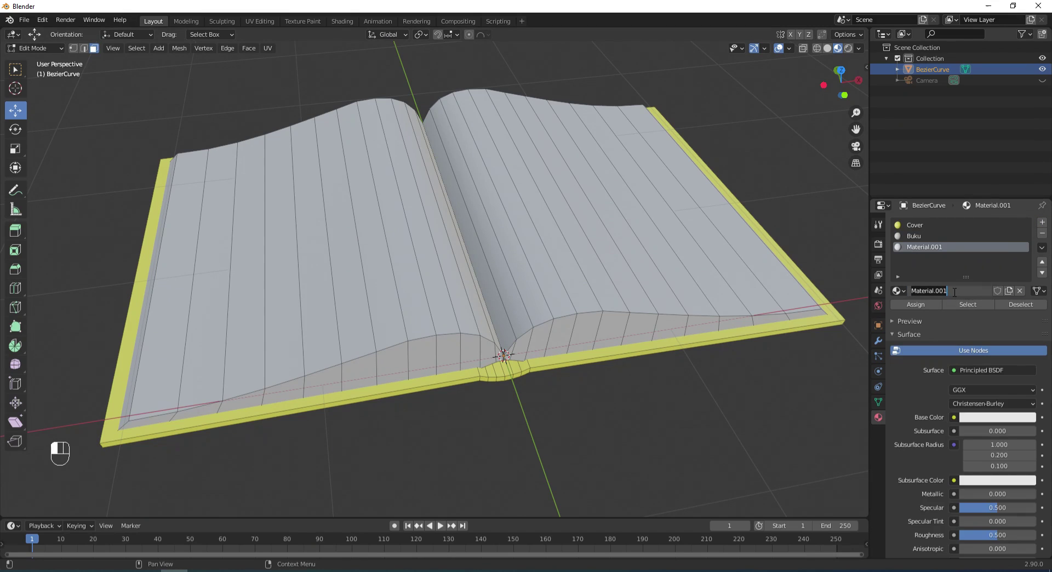
type("Isi")
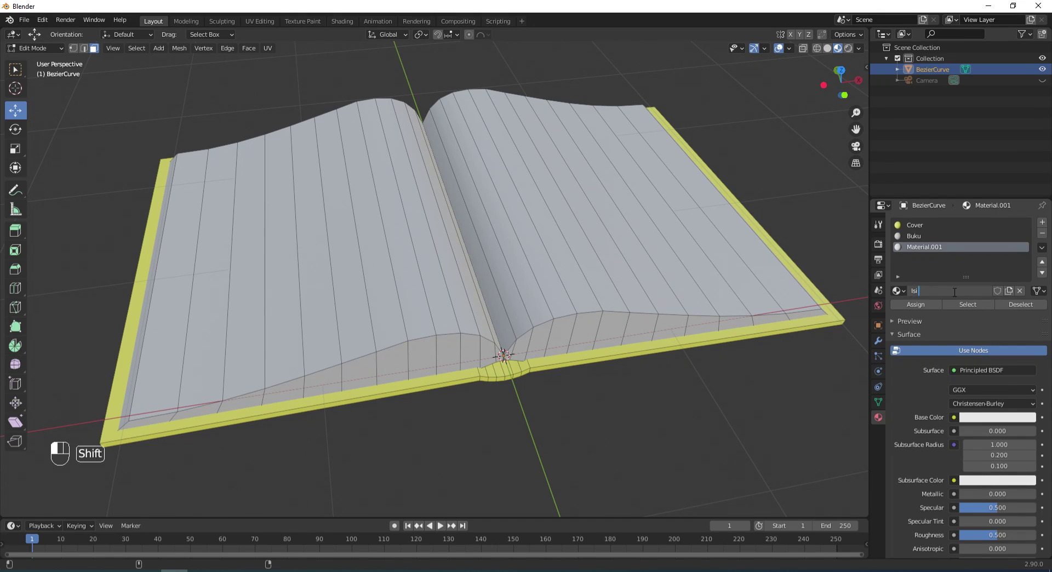
type(" Buku")
key("Return")
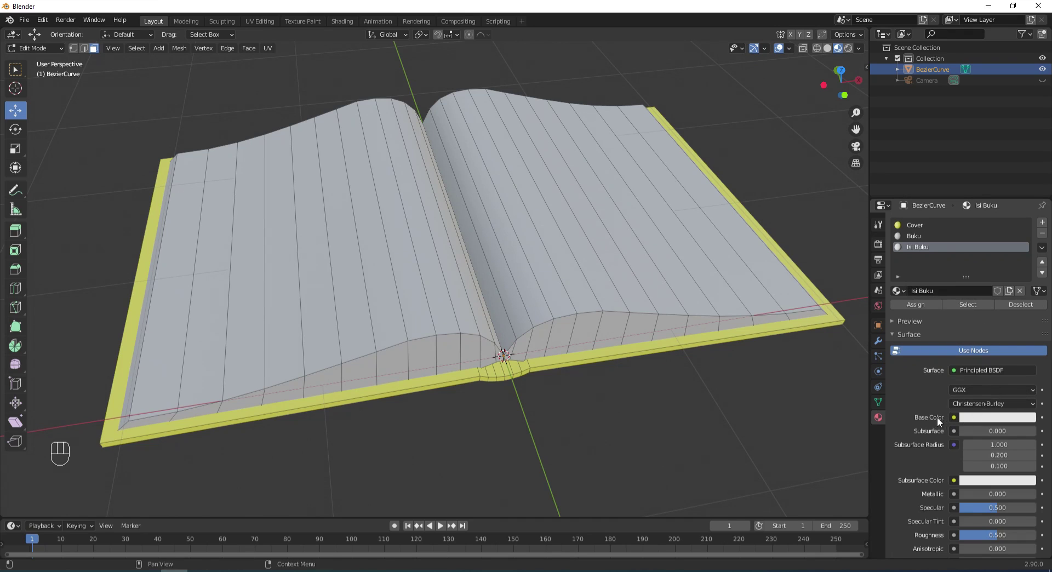
left_click(954, 417)
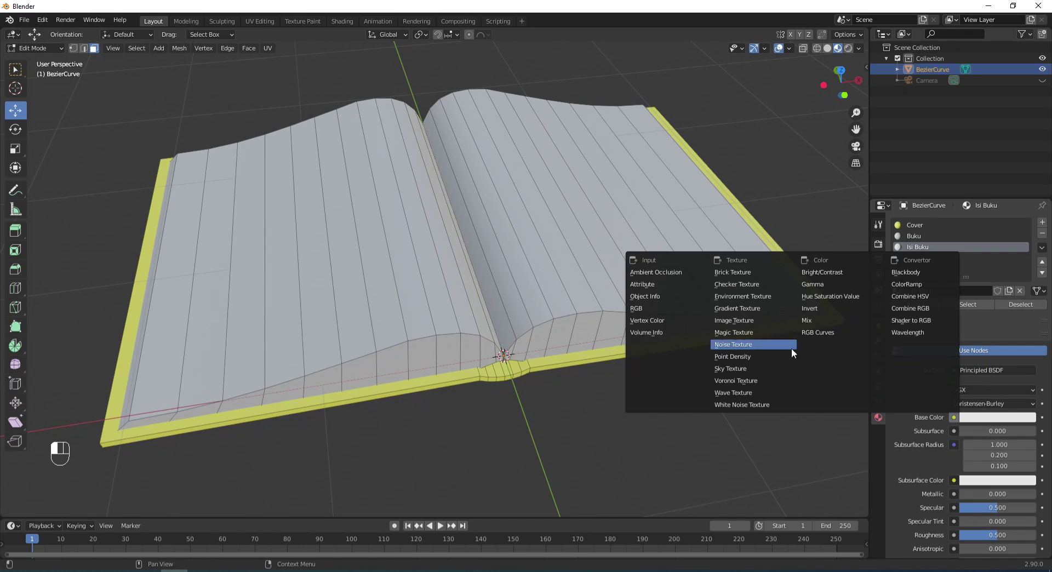
left_click(745, 320)
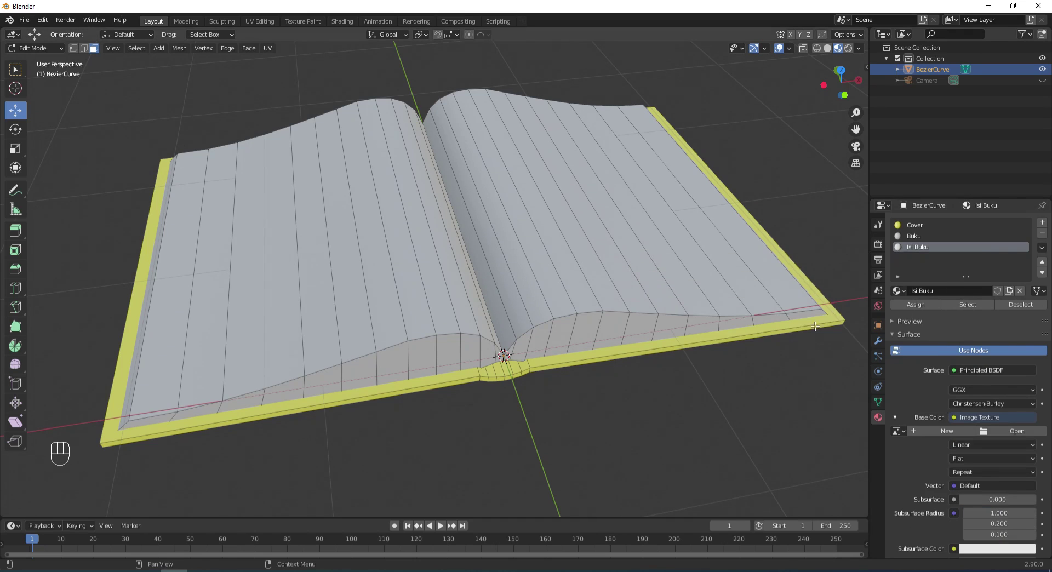
Load Isi-Buku.jpg from D:\Picture\Hasil Edit as the Isi Buku material's base color texture
left_click(1010, 430)
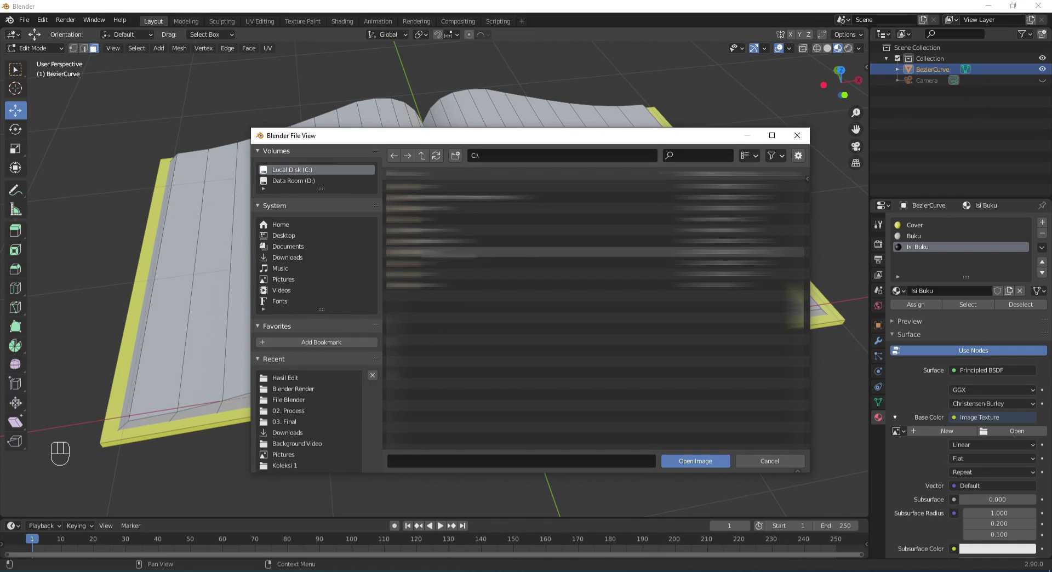
left_click(301, 181)
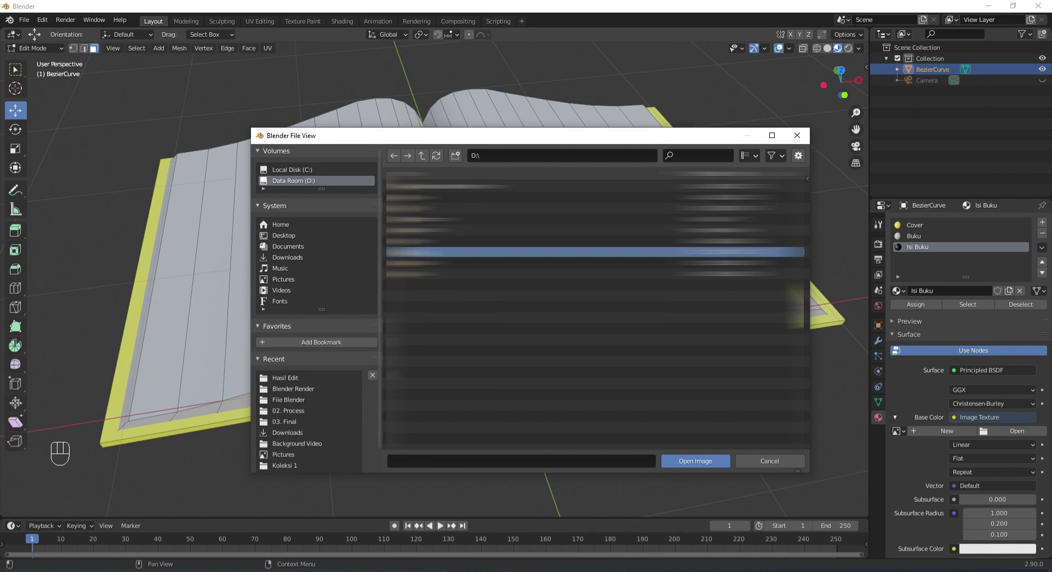
double_click(494, 252)
double_click(493, 230)
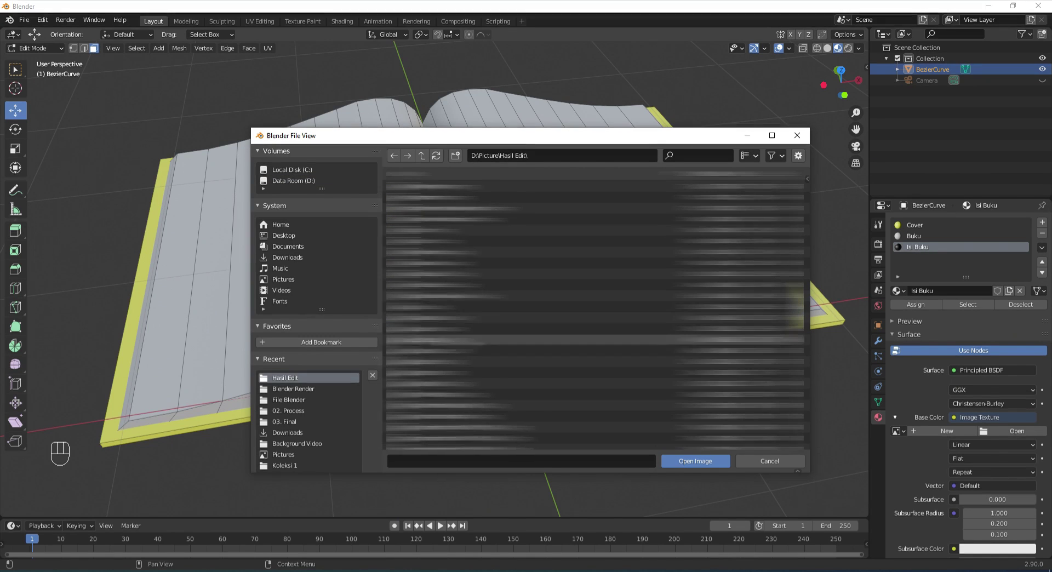
double_click(494, 316)
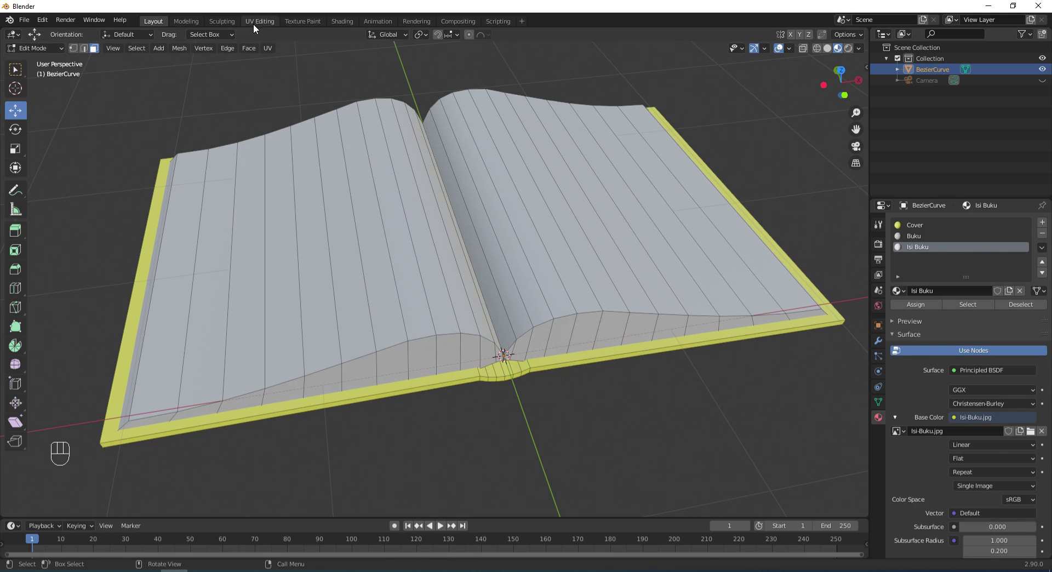
Switch to the UV Editing workspace, widen the 3D view and display Isi-Buku.jpg in the UV editor
left_click(255, 21)
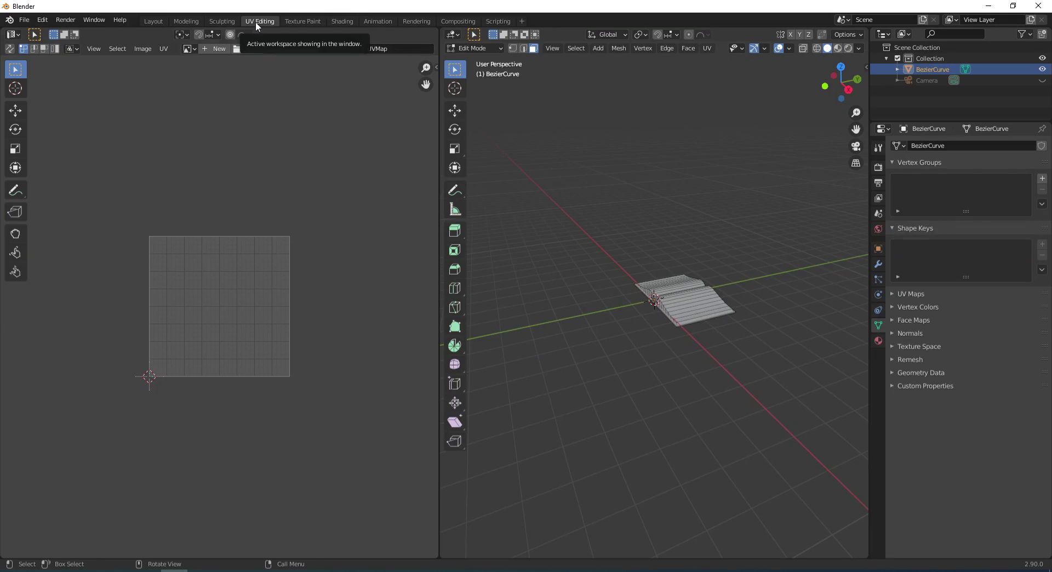
left_click_drag(440, 268, 378, 282)
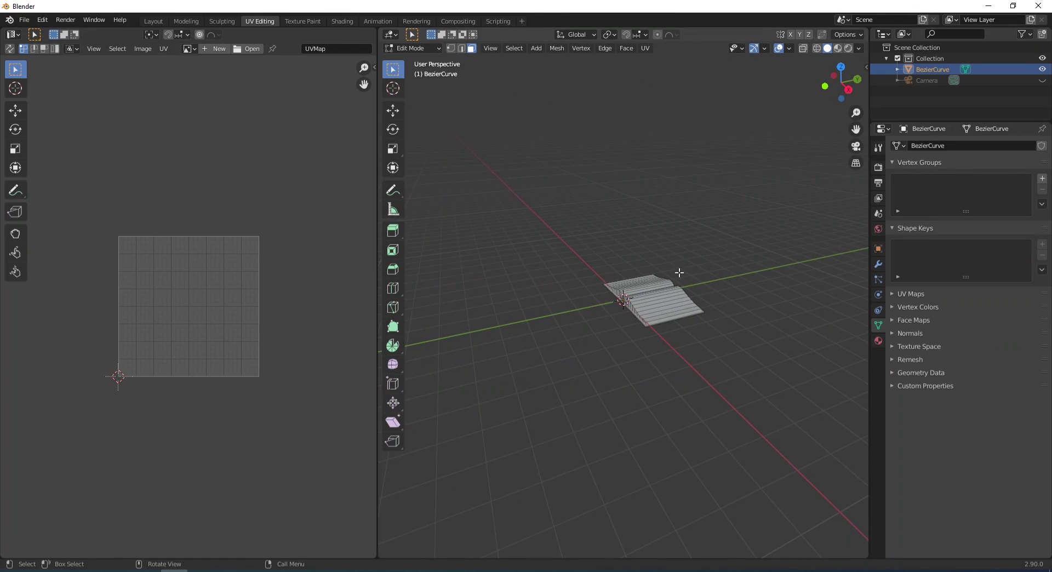
middle_click_drag(679, 273, 726, 275)
scroll(720, 276, "up", 6)
left_click(879, 341)
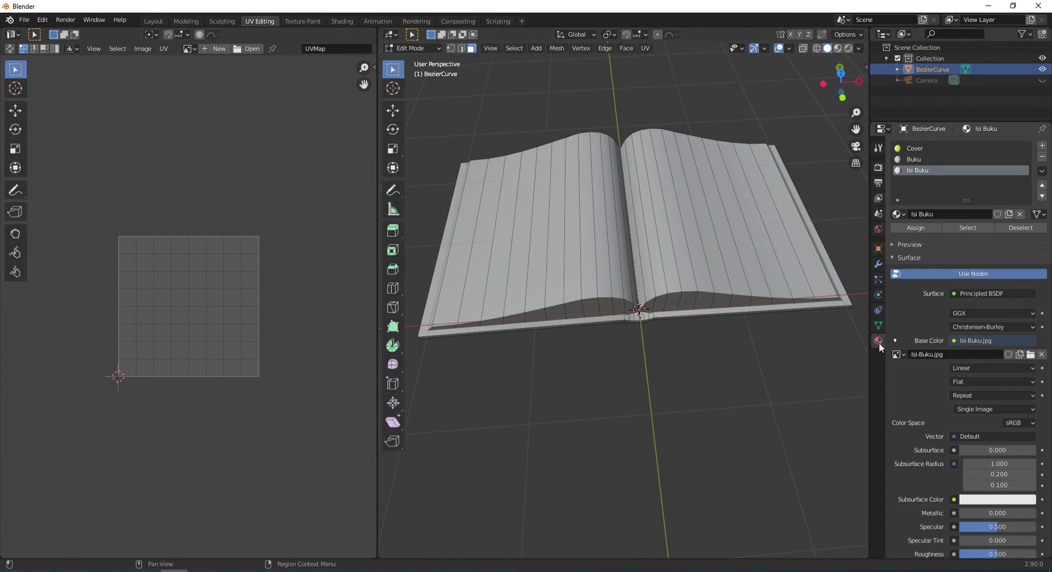
left_click(192, 48)
left_click(209, 66)
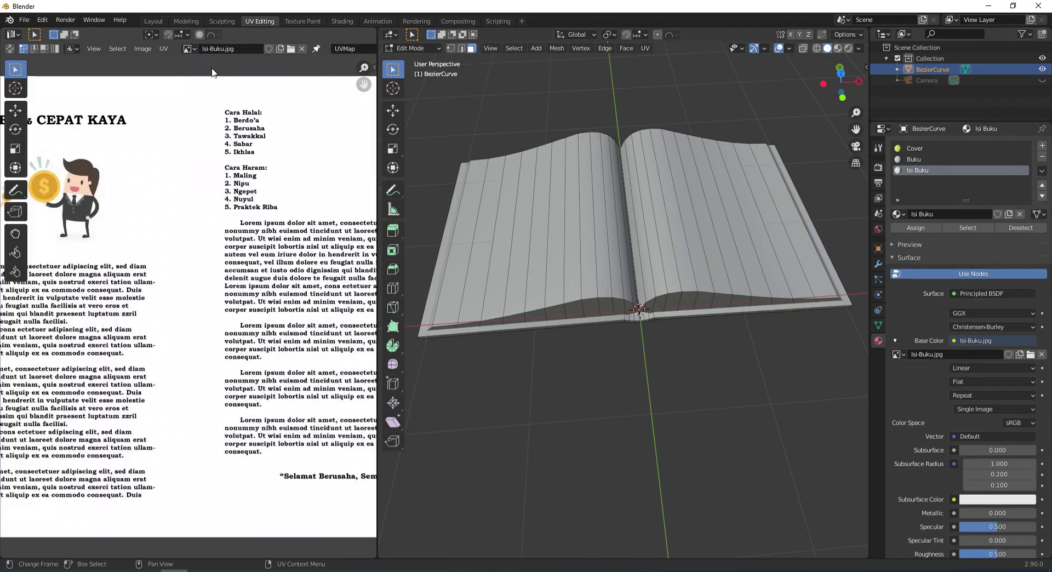
scroll(194, 241, "up", 1)
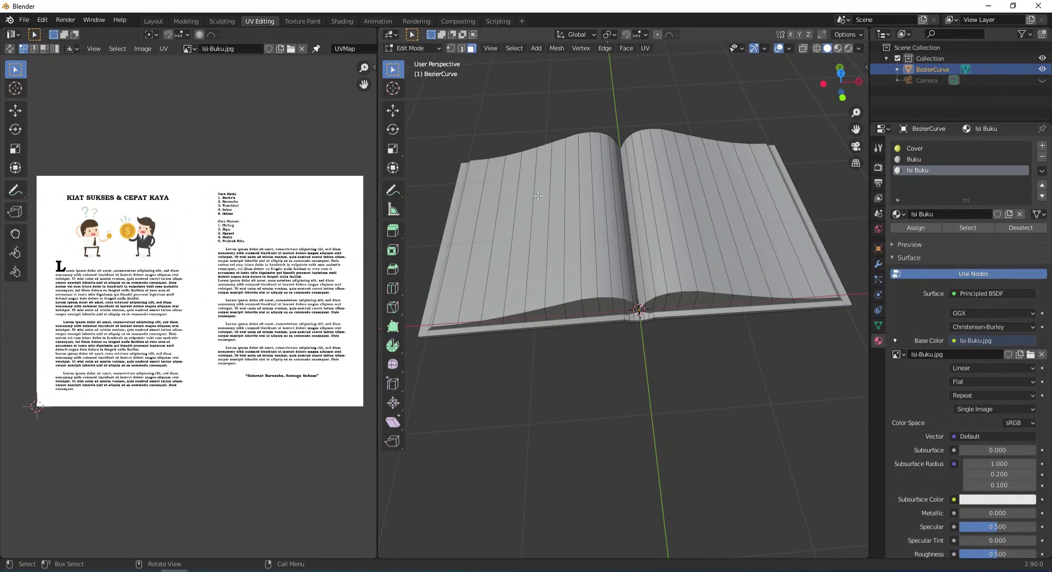
Select all the upper faces of the book's left page with Circle Select and unwrap them
scroll(458, 209, "up", 2)
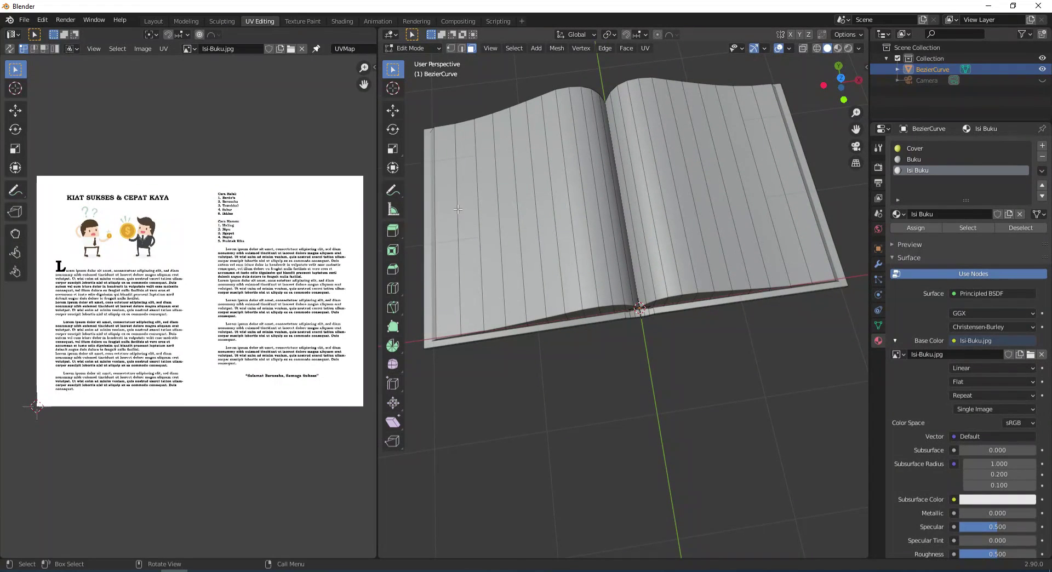
key("c")
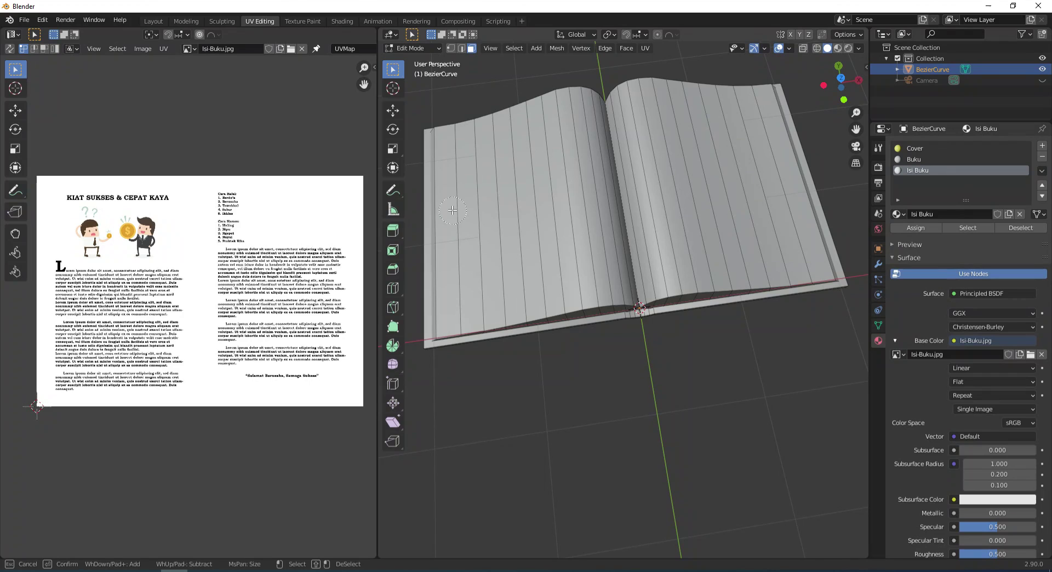
mouse_move(459, 209)
left_mouse_down()
mouse_move(613, 206)
mouse_move(589, 210)
left_mouse_up()
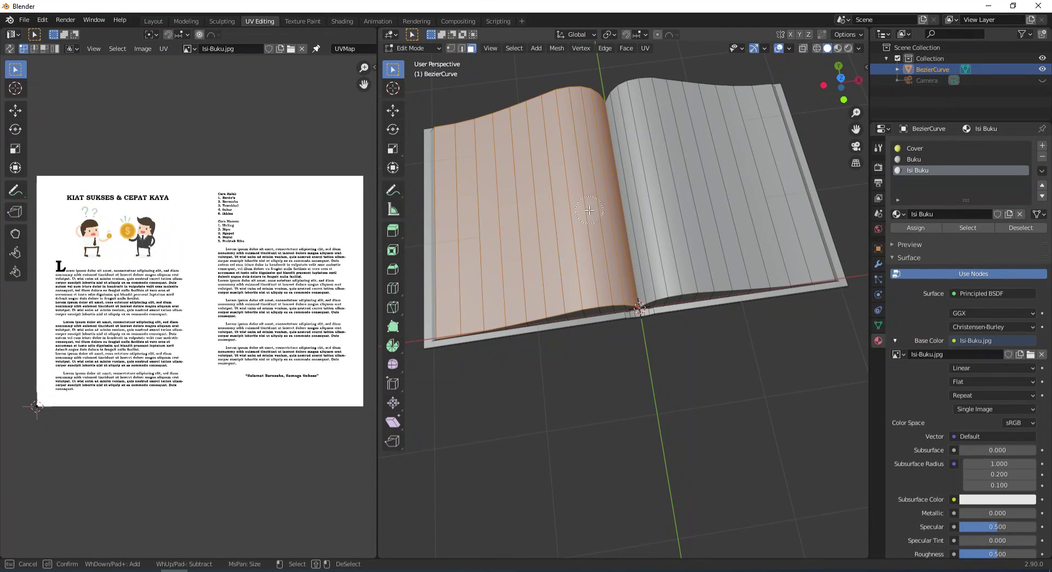
right_click(561, 209)
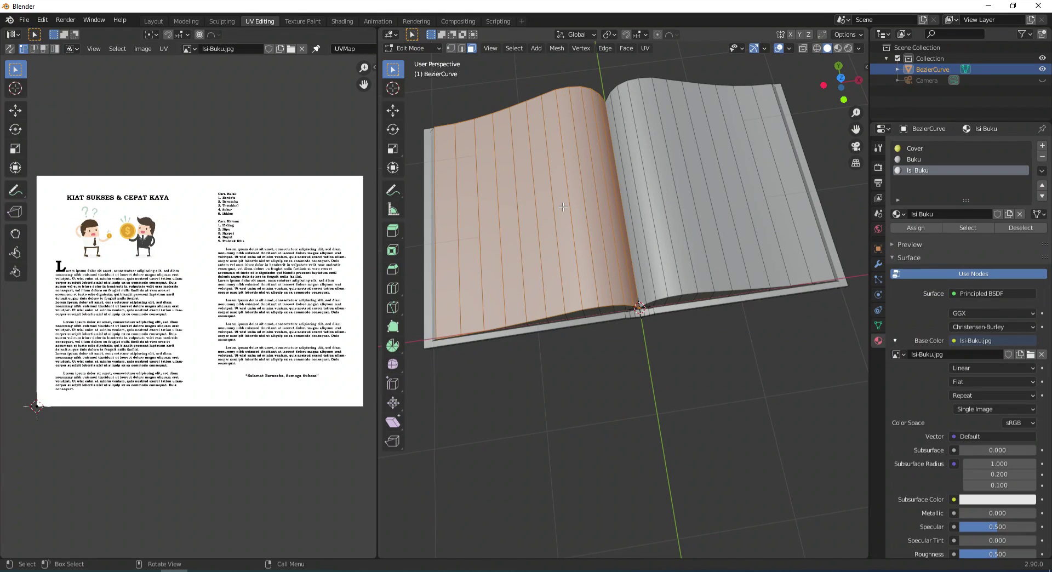
left_click(648, 48)
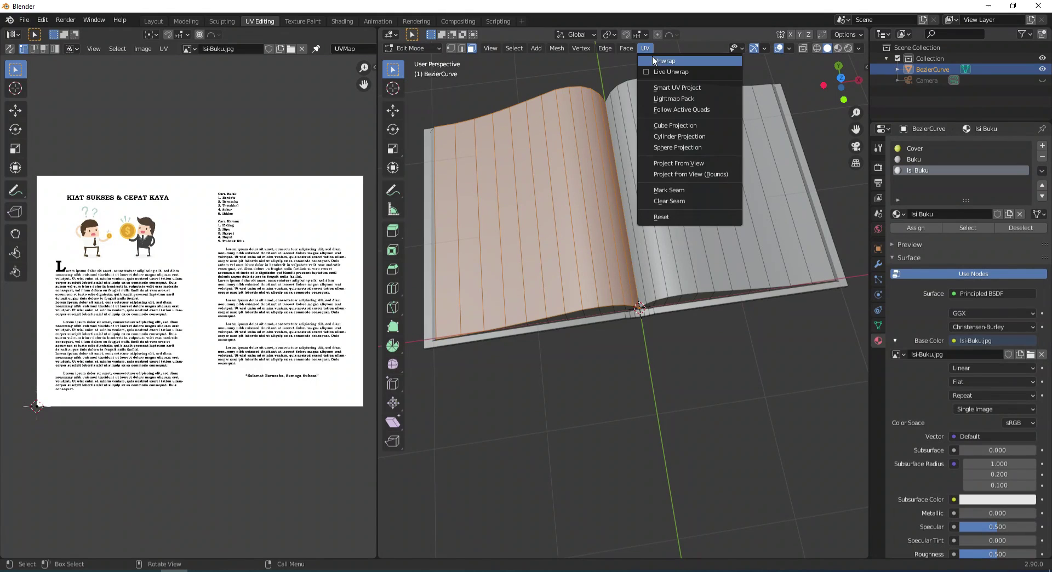
left_click(662, 61)
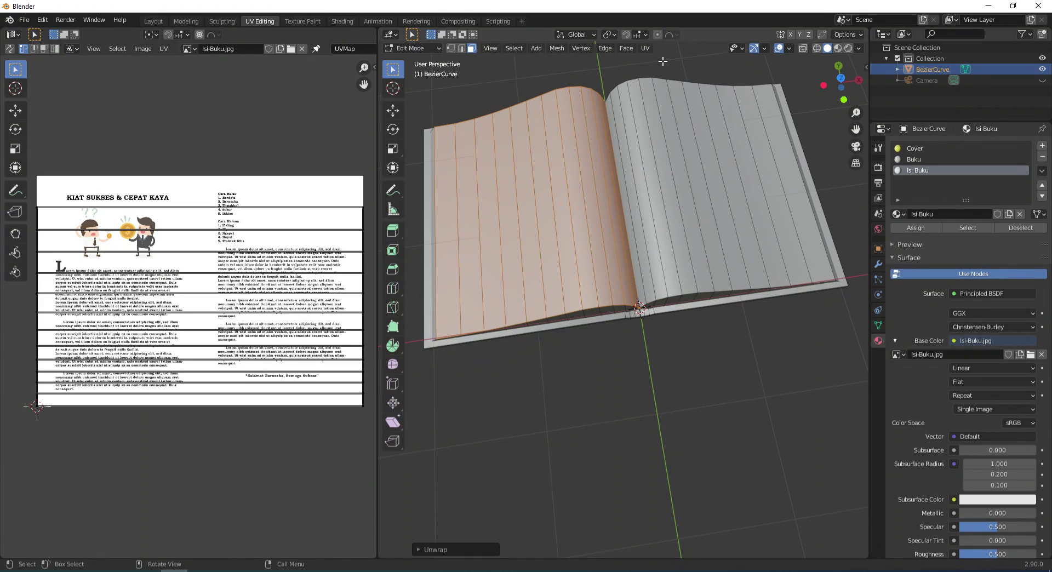
Show the 3D view in Material Preview shading and assign the Isi Buku material to the left page
scroll(254, 289, "down", 1)
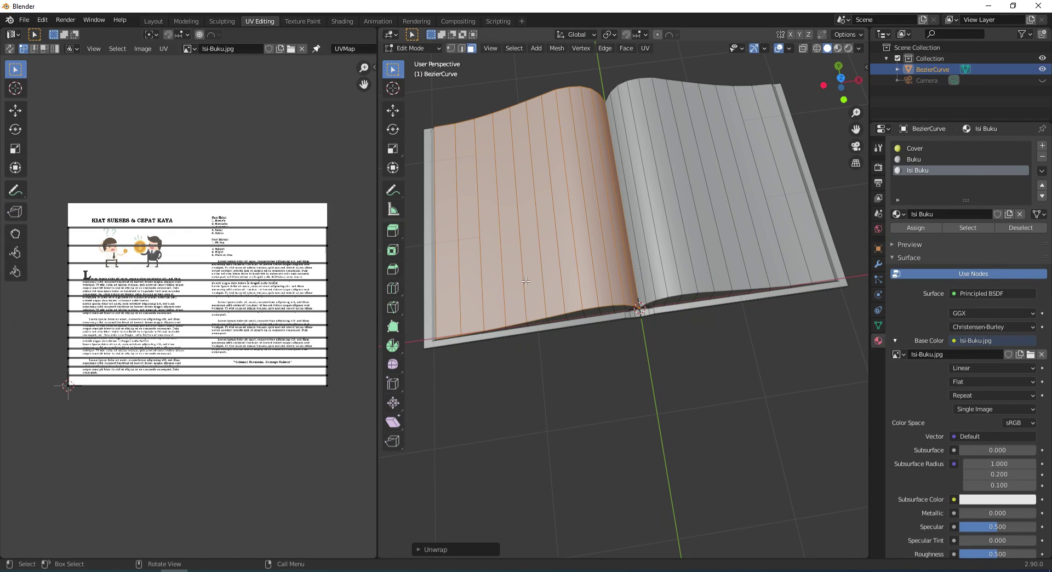
left_click(837, 49)
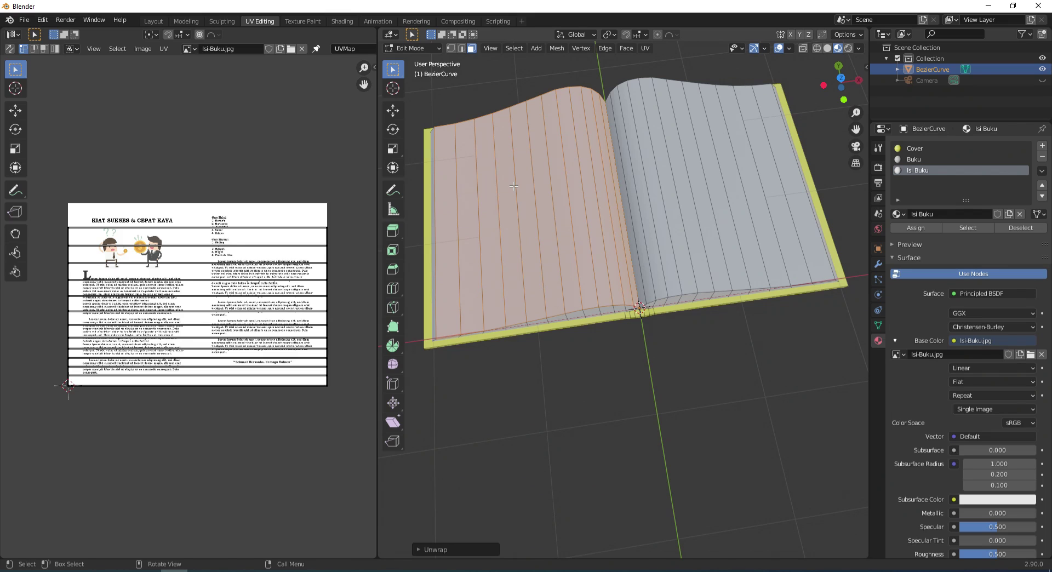
left_click(920, 230)
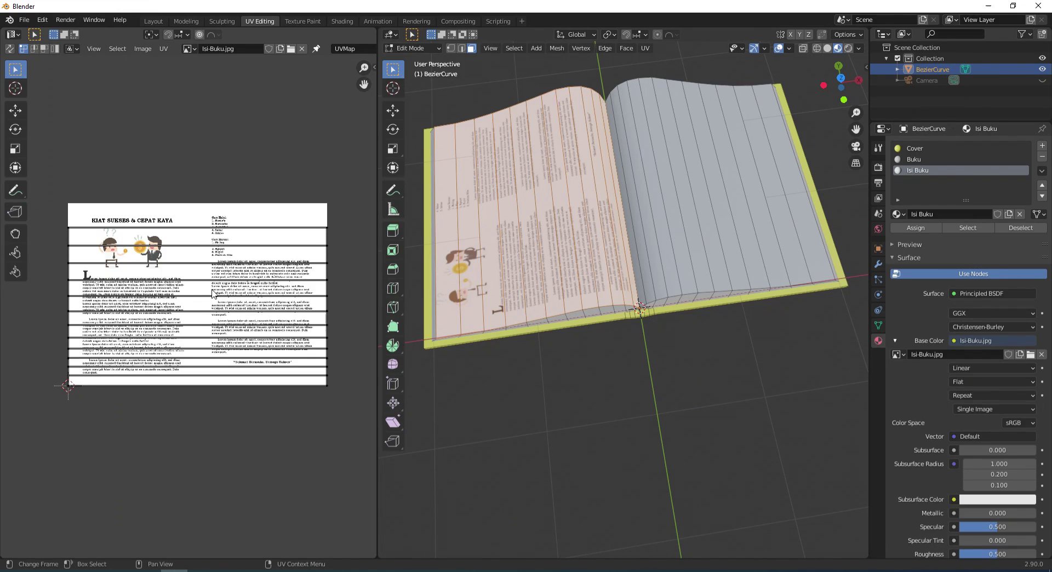
Rotate all of the left page's UVs by -90°
key("a")
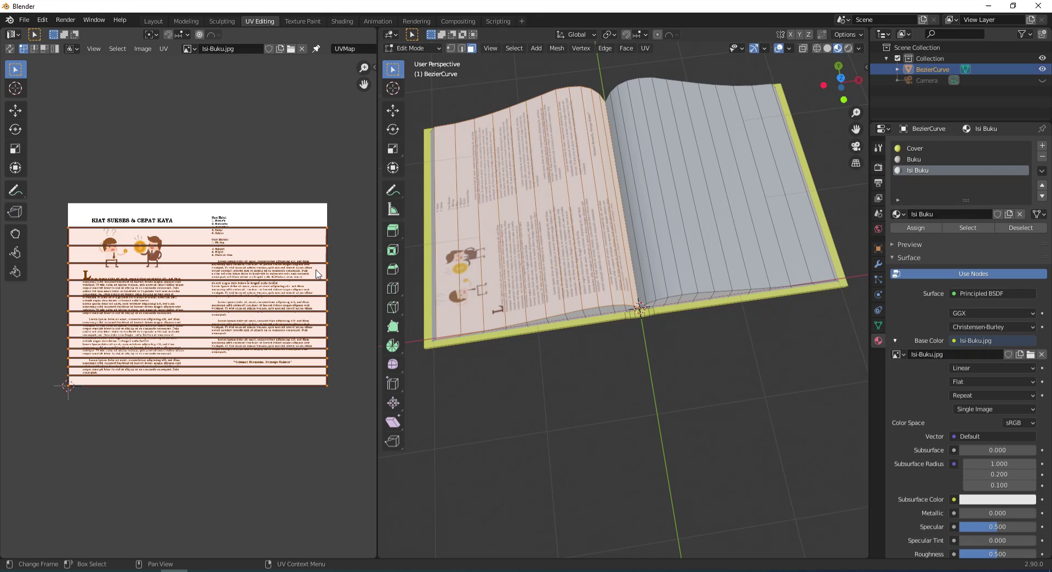
type("r")
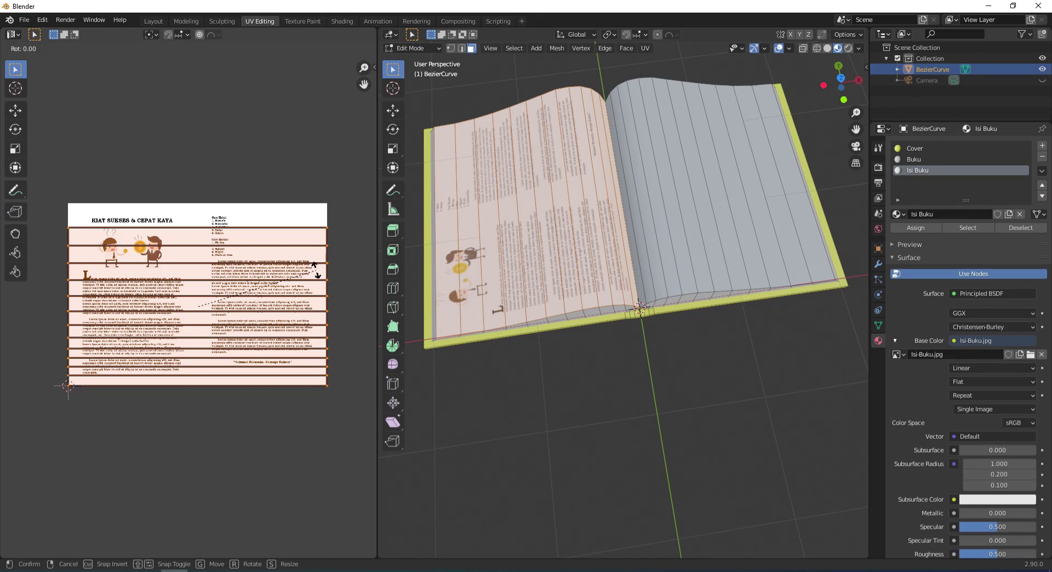
type("90")
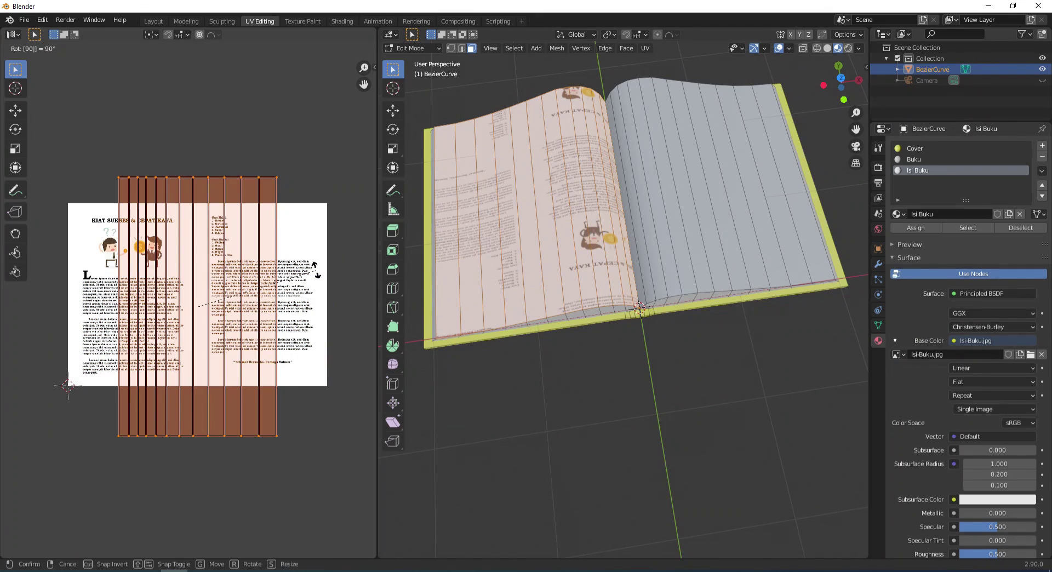
key("minus")
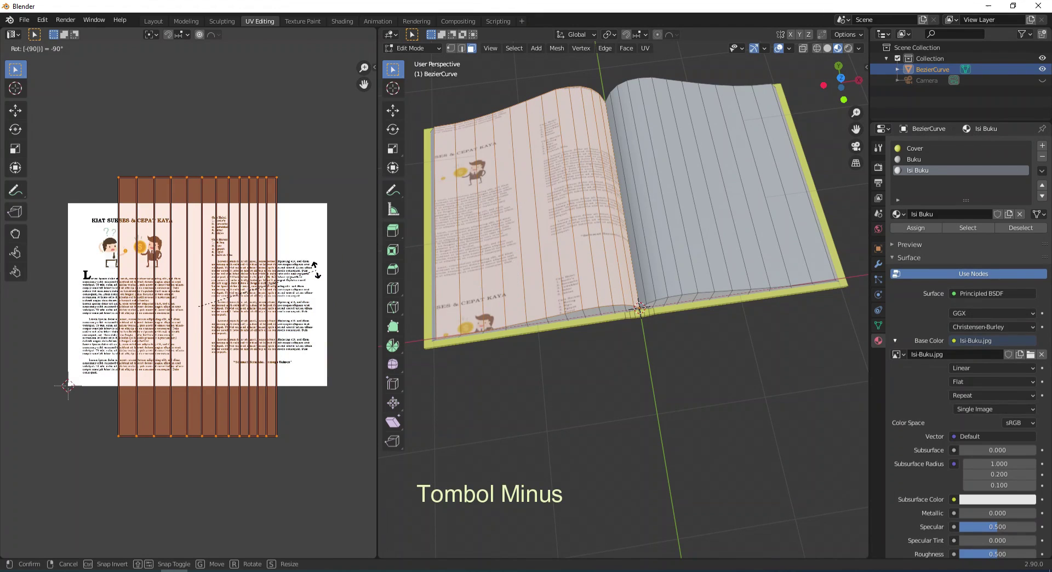
key("Return")
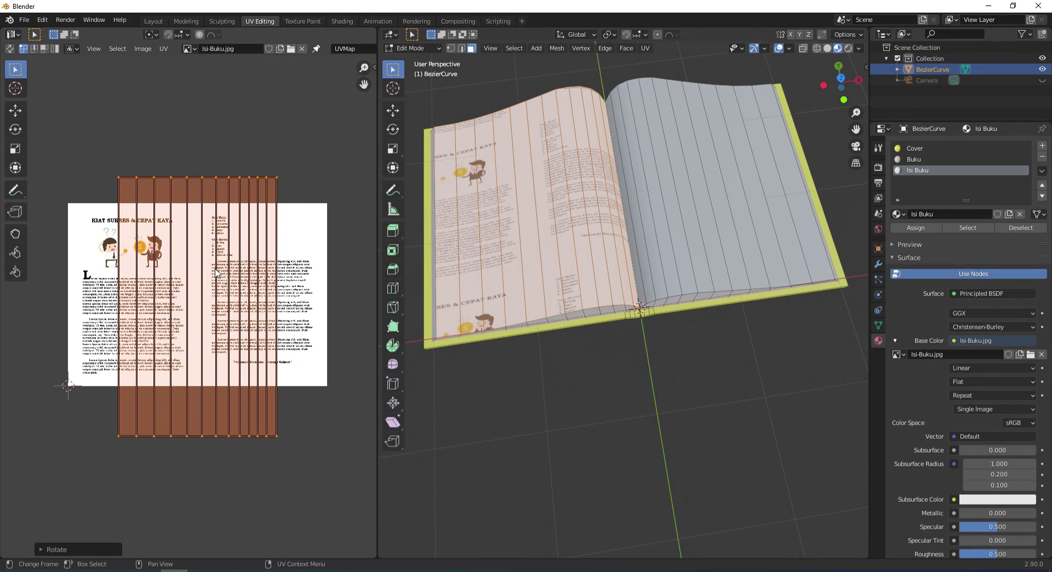
Scale the left page's UVs to about 0.67 and move them over the left-hand page of the image
key("s")
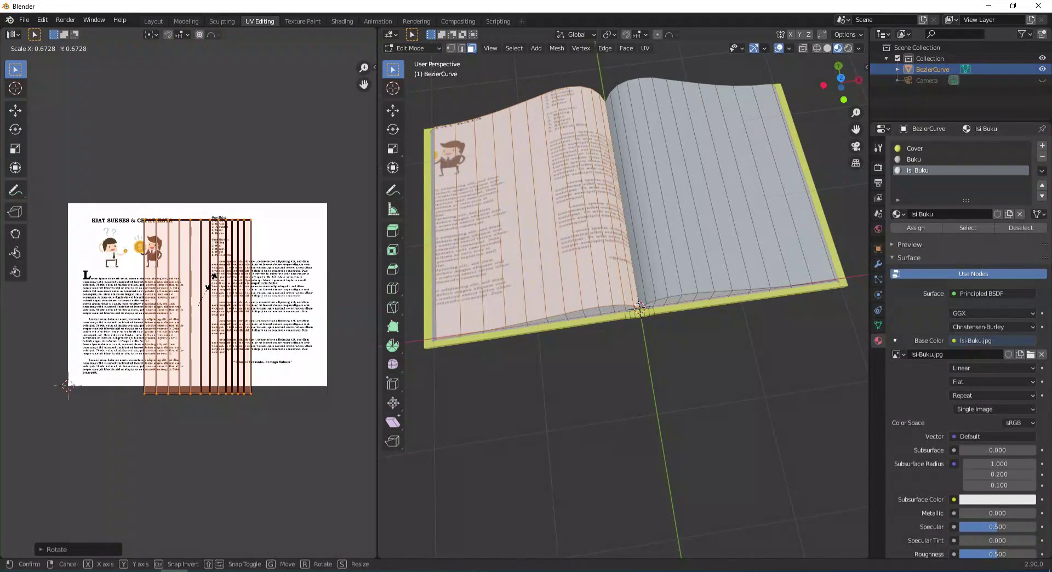
left_click(210, 286)
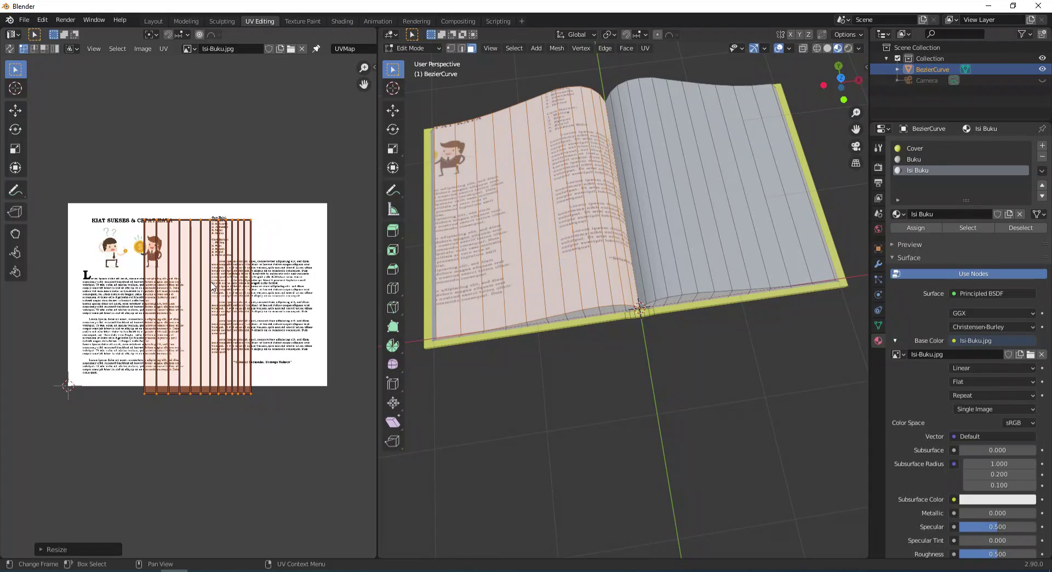
key("g")
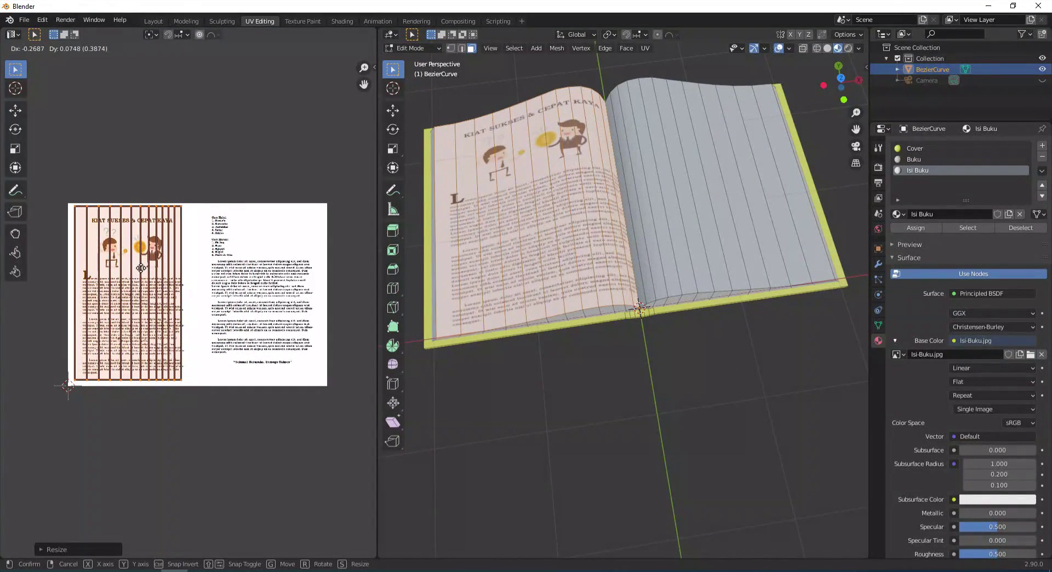
left_click(145, 269)
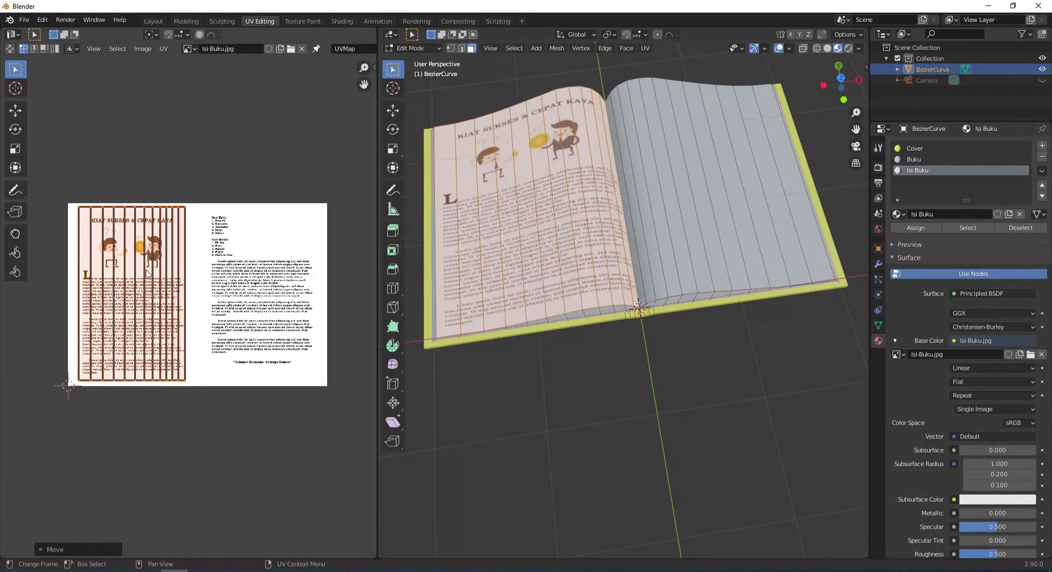
Widen the left page's UVs along X by a factor of about 1.12
key("s")
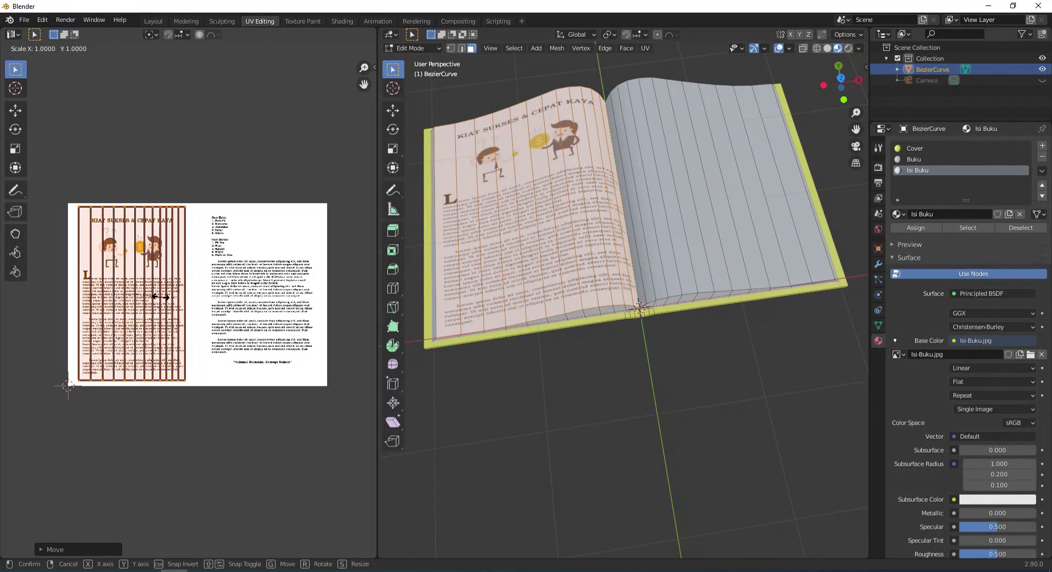
key("x")
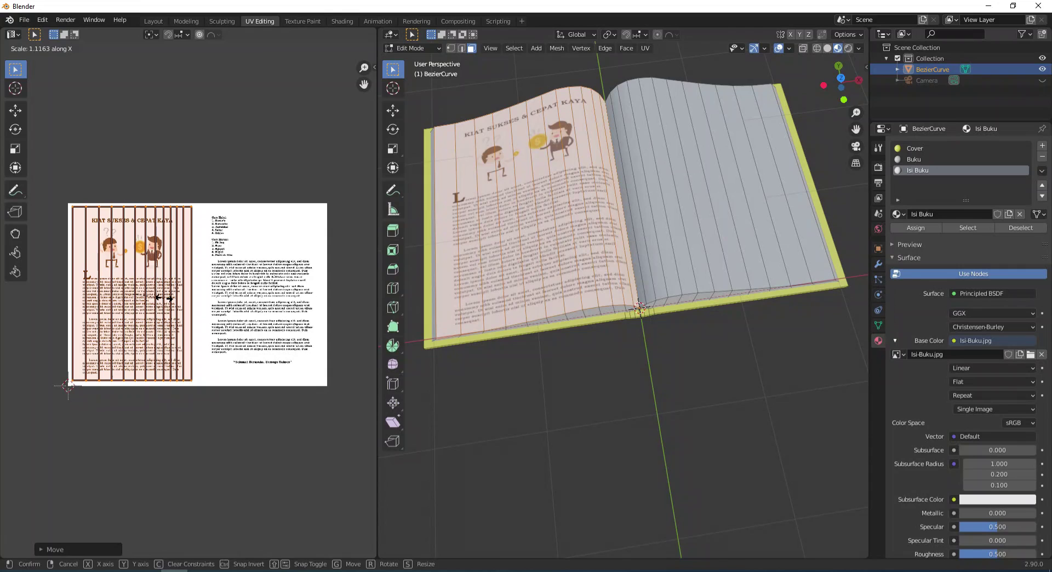
left_click(164, 298)
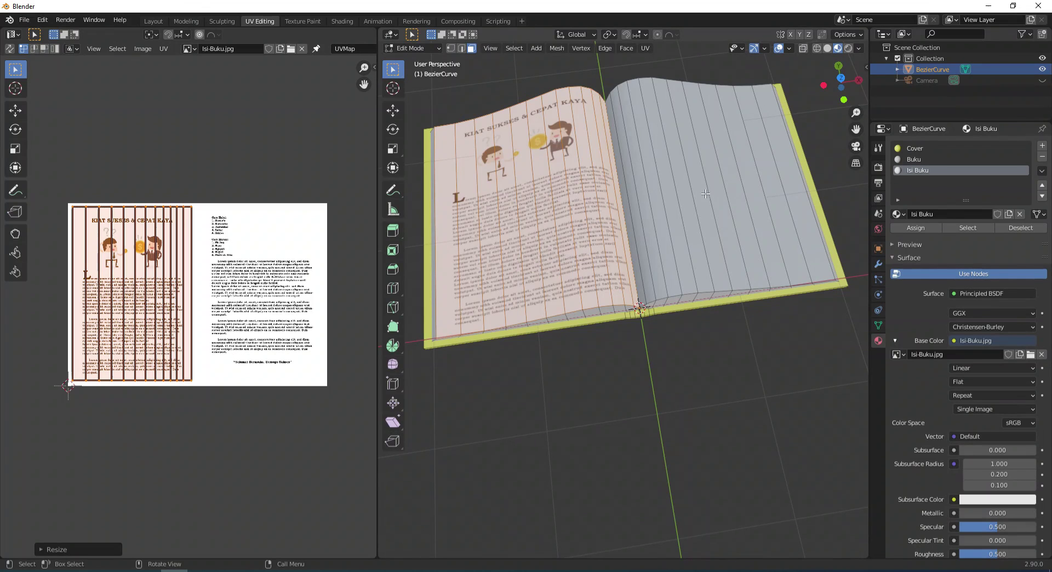
Select all the top faces of the book's right page and unwrap them
middle_click_drag(713, 249, 718, 373)
left_click(718, 374)
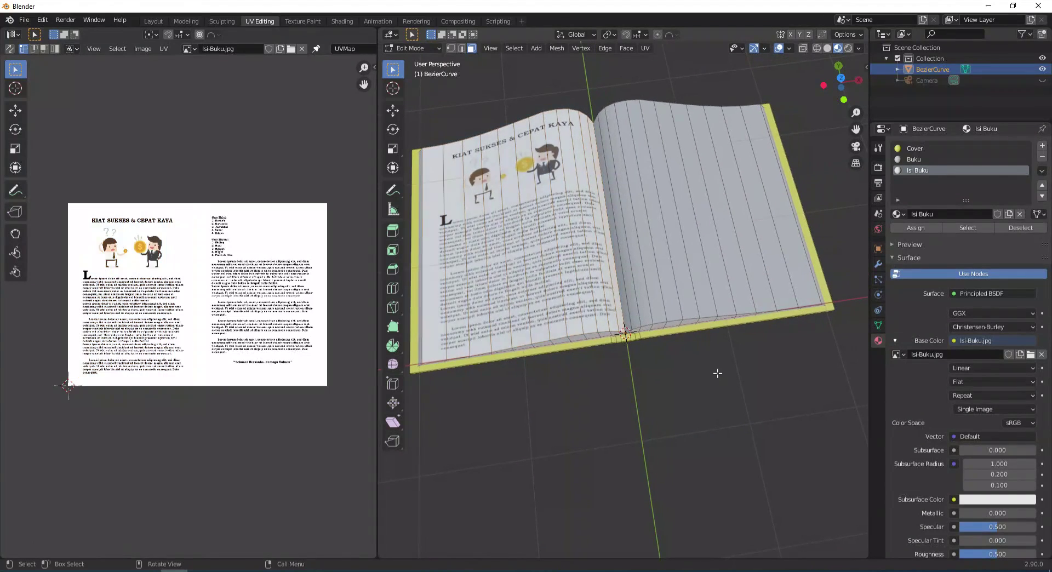
key("c")
left_click(624, 210)
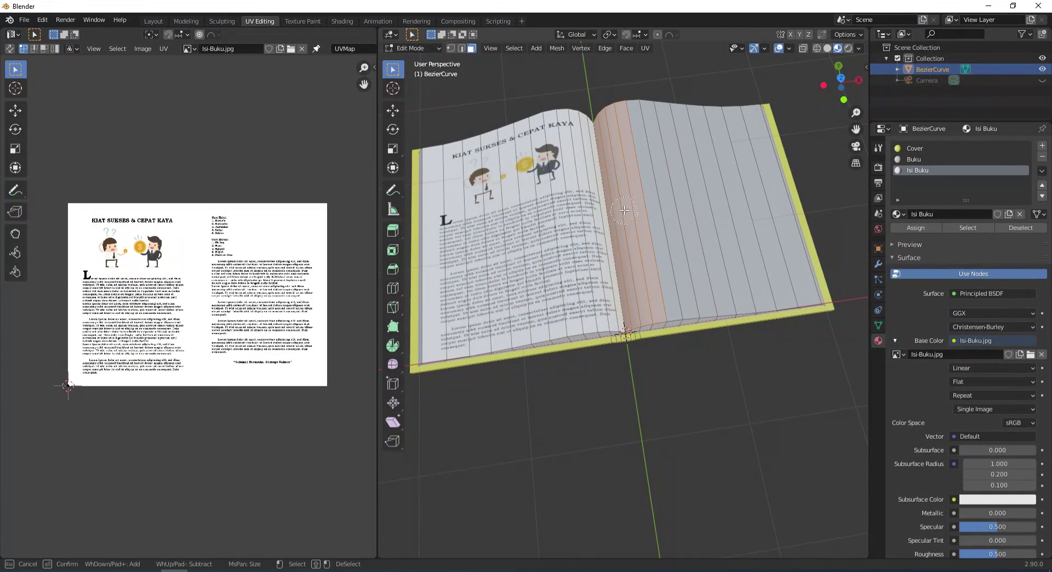
left_click_drag(624, 211, 769, 210)
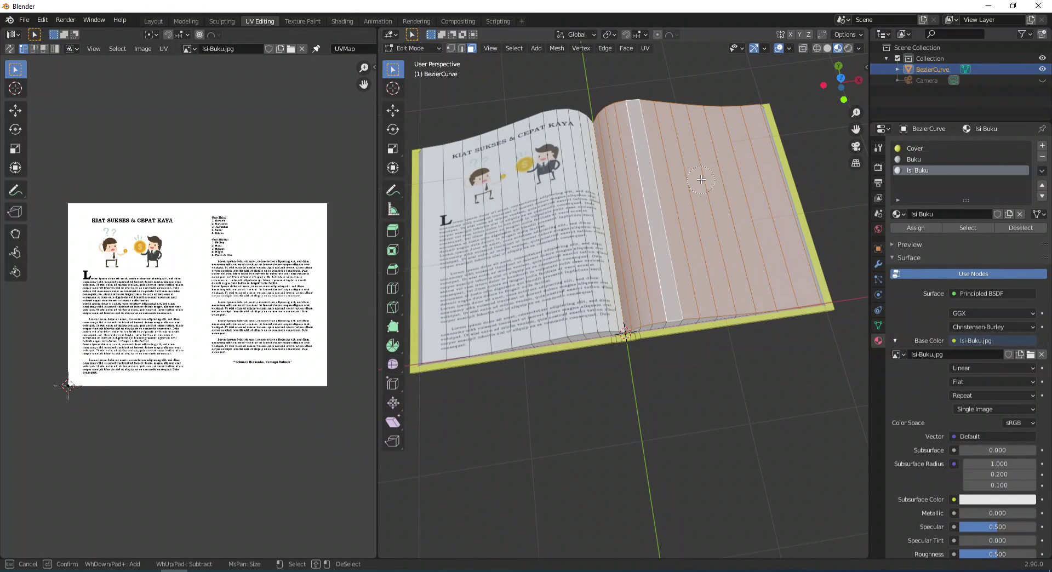
key("Escape")
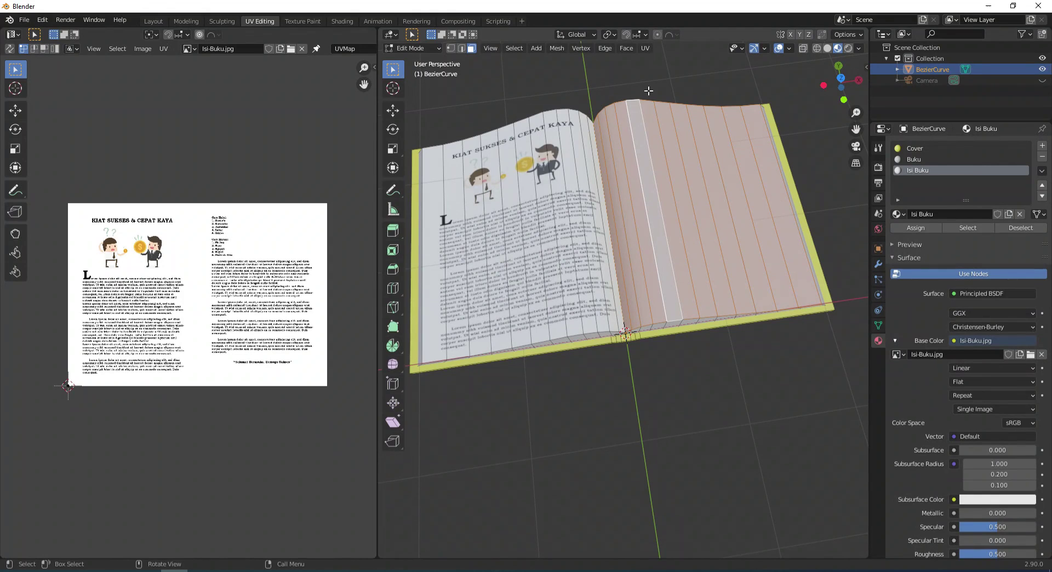
key("u")
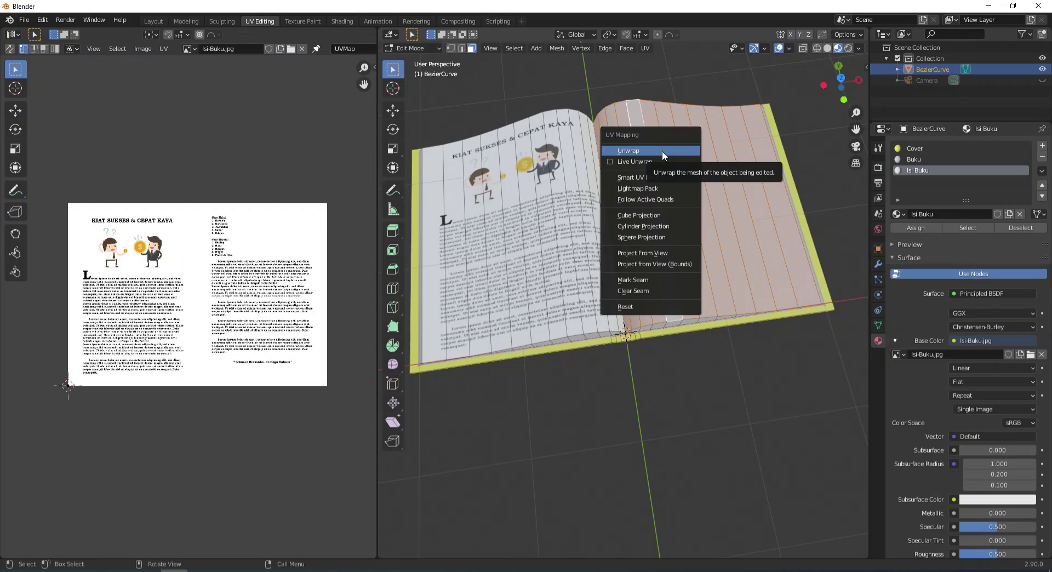
left_click(662, 150)
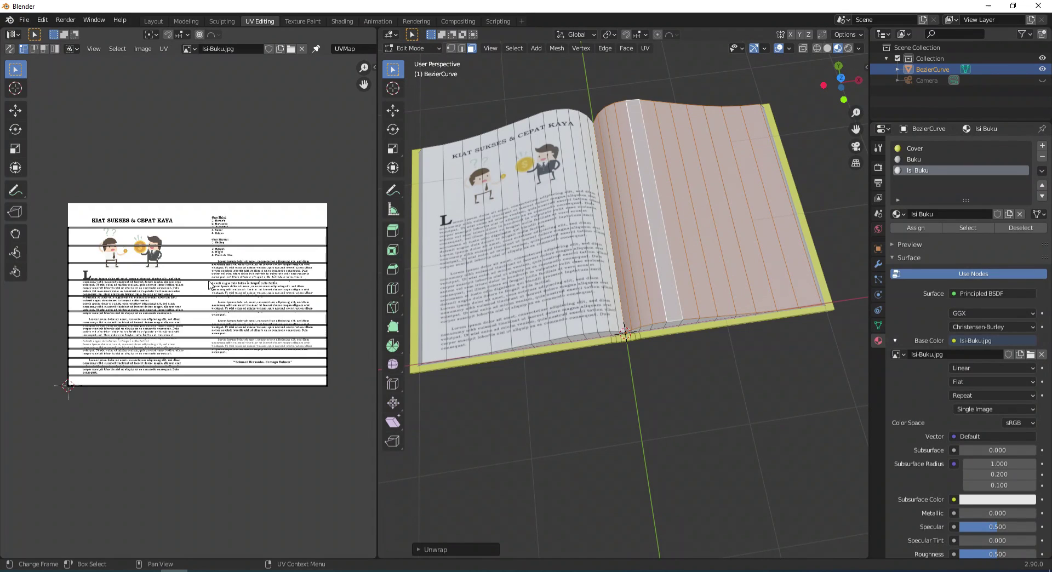
Assign the Isi Buku material to the right page and rotate all of its UVs by 90°
key("a")
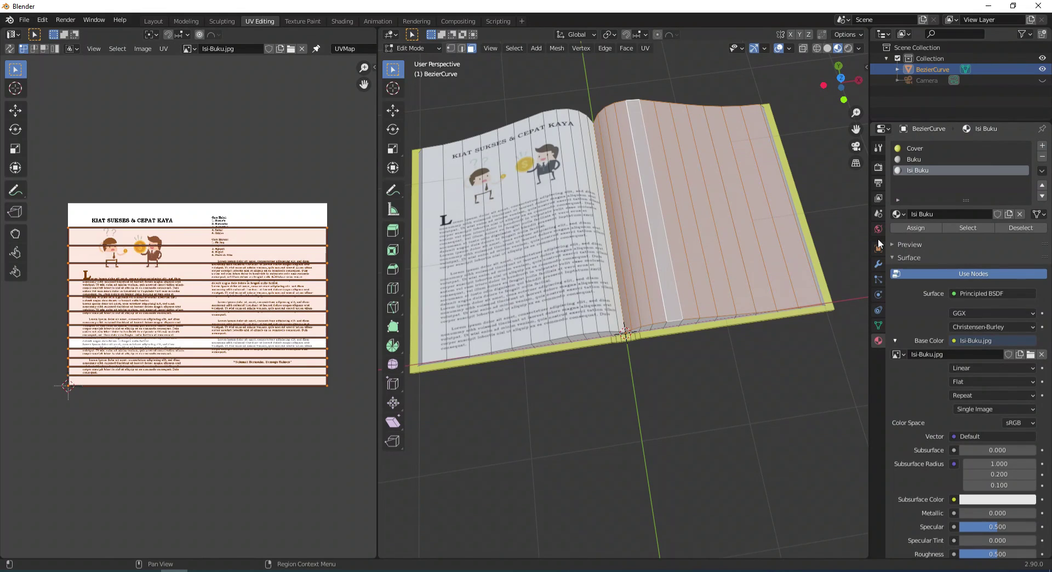
left_click(915, 228)
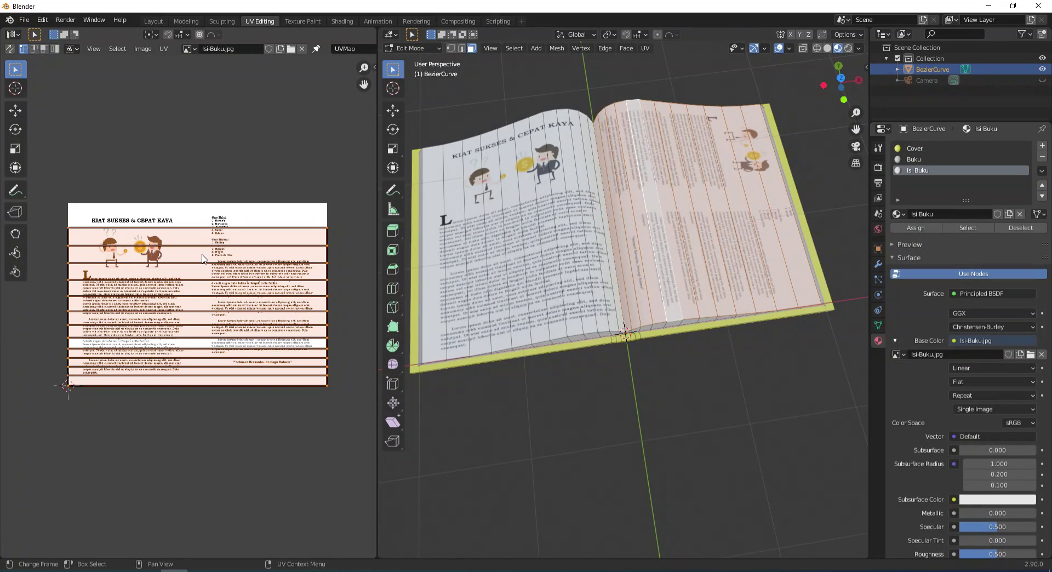
key("r")
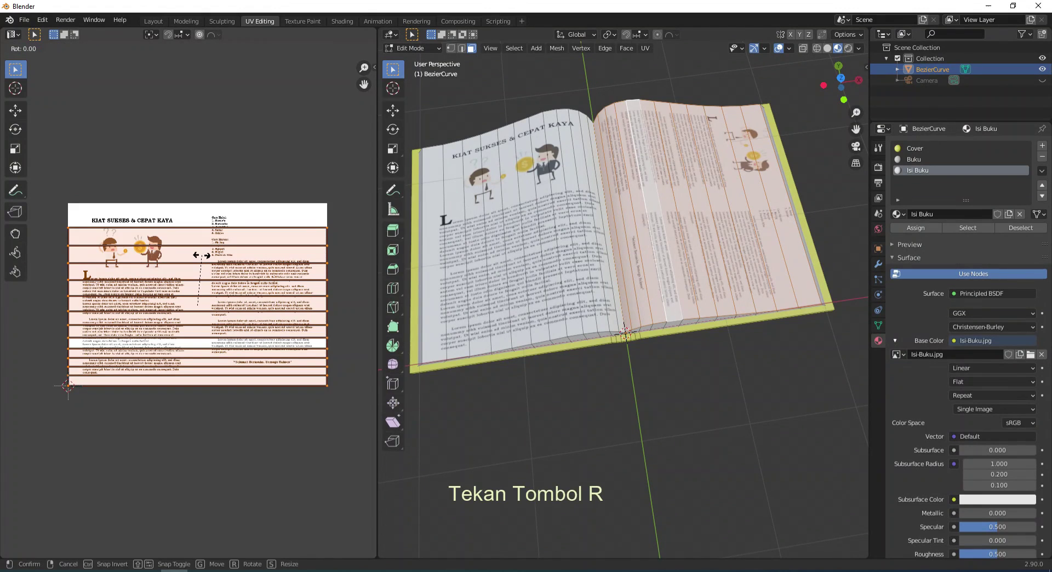
type("90")
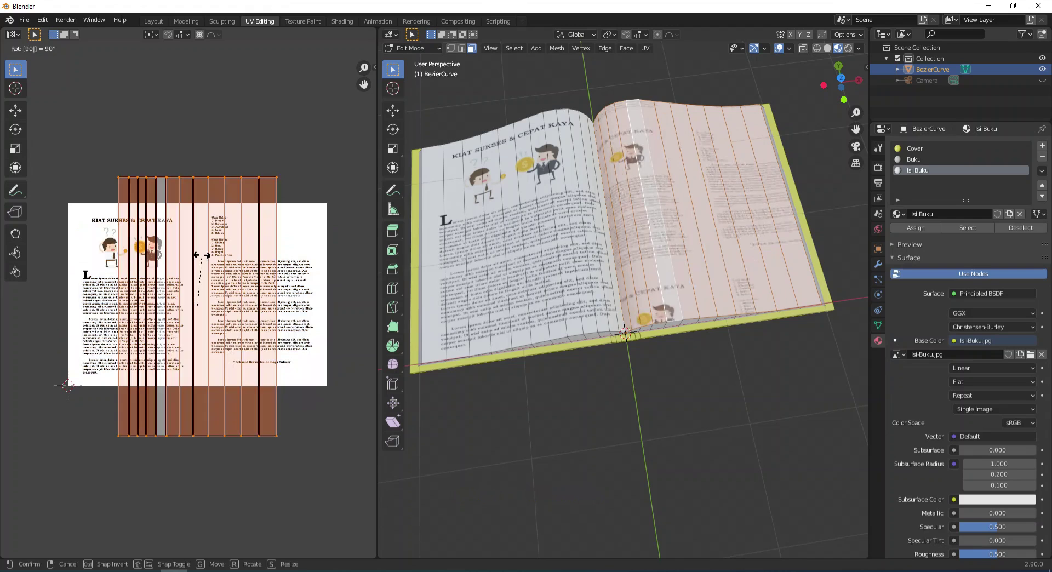
key("Return")
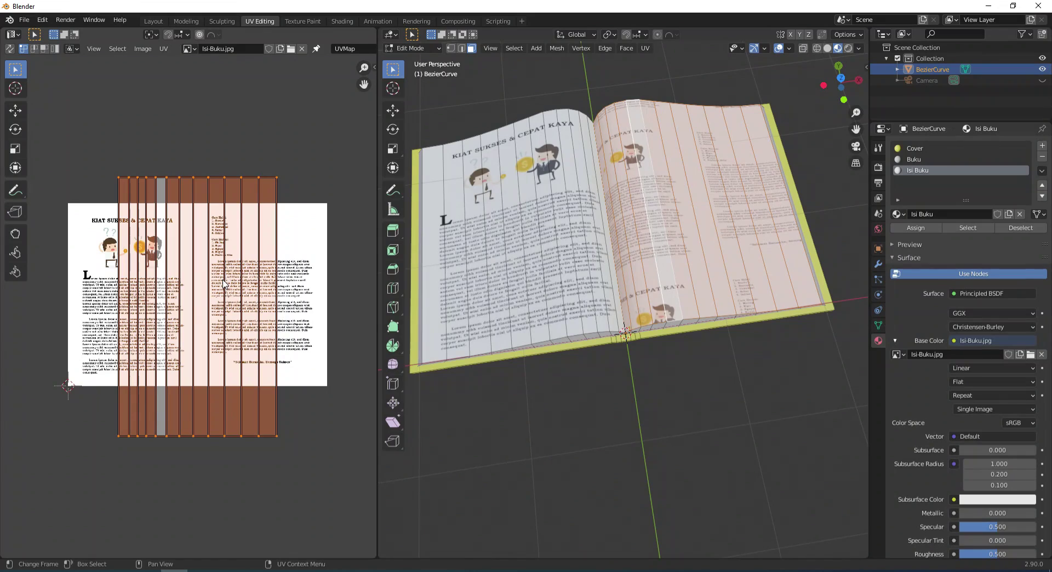
Scale the right page's UVs to about 0.62, move them over the right-hand page of the image and enlarge them to nearly the image height
key("s")
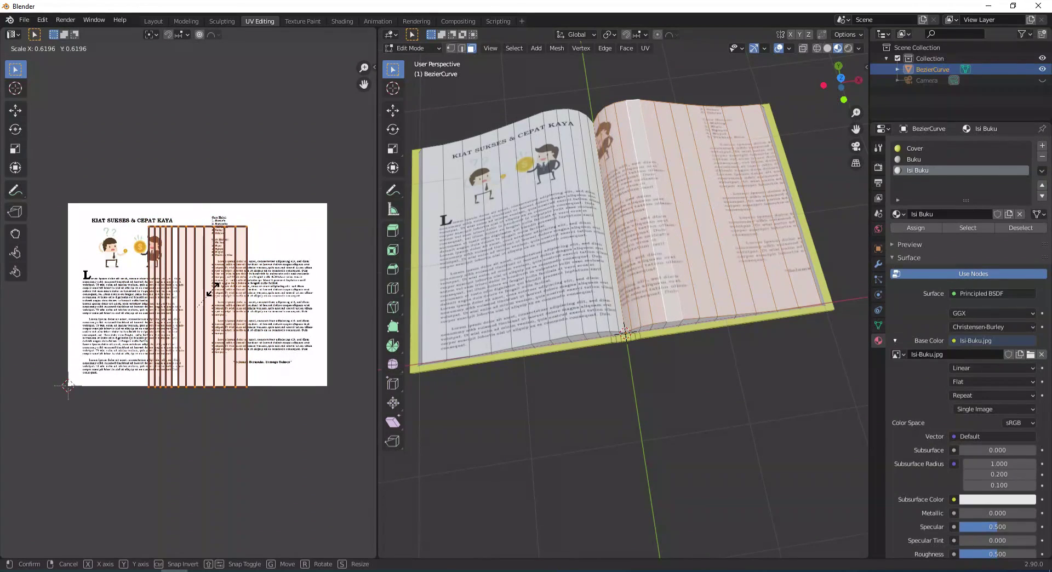
left_click(213, 293)
key("g")
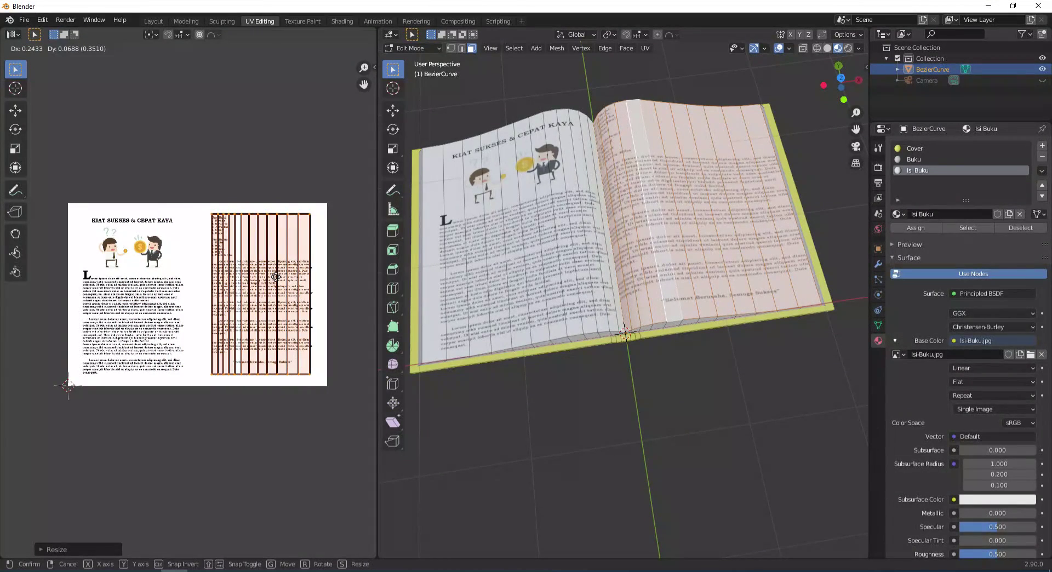
left_click(275, 278)
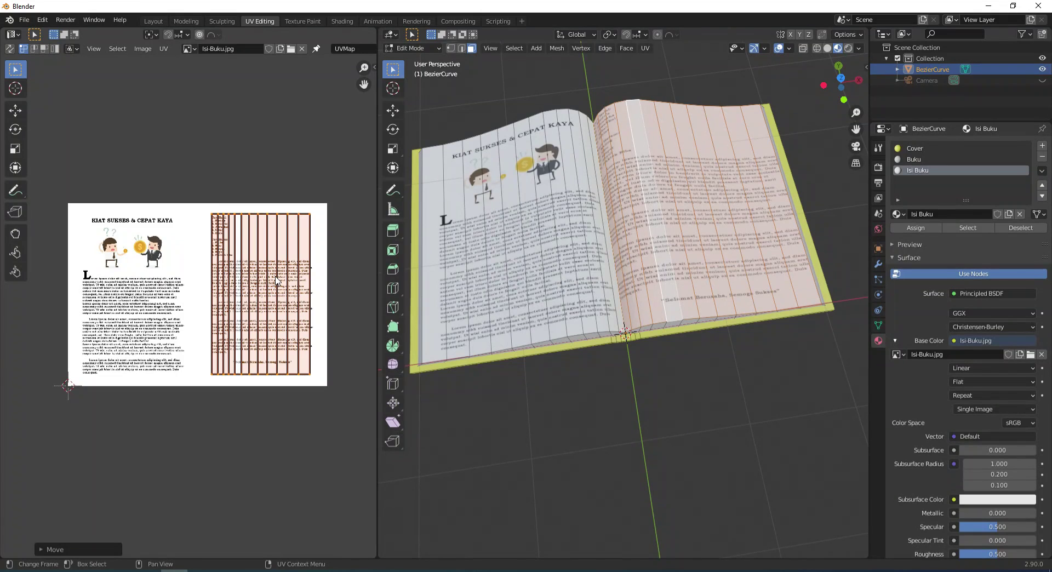
key("s")
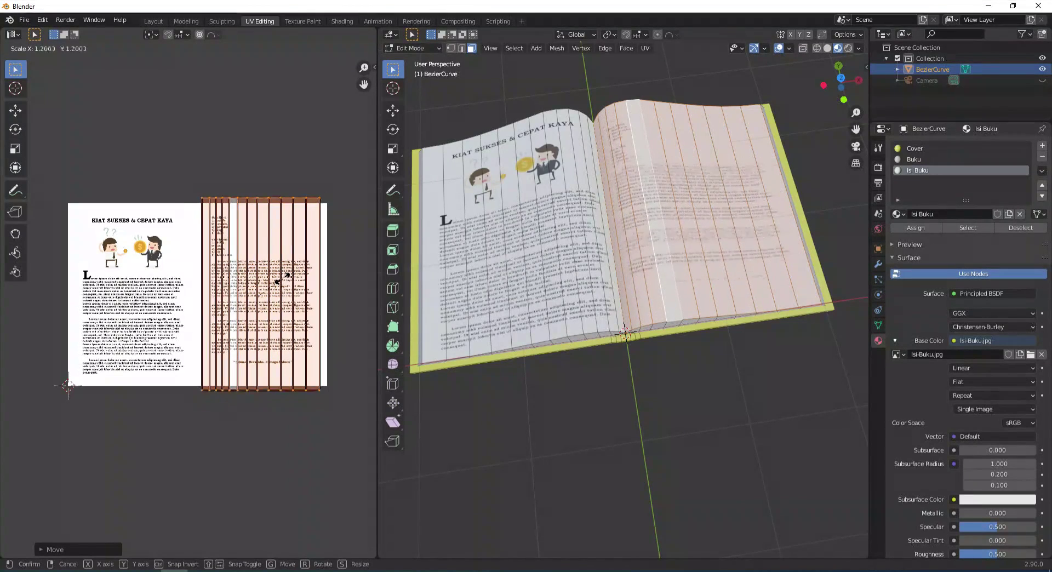
left_click(280, 278)
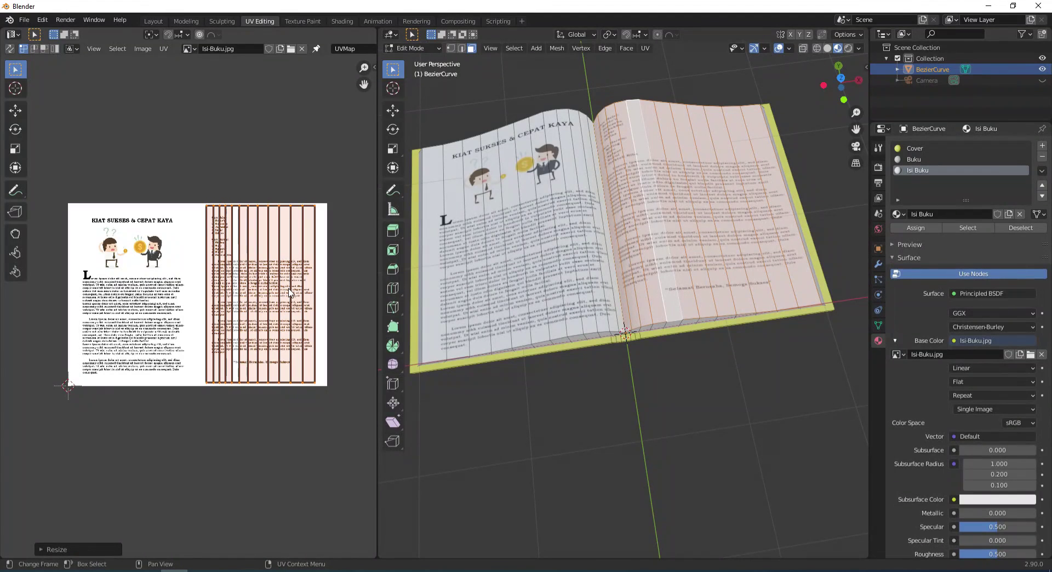
Widen the right page's UVs along X by a factor of about 1.09 and shift them slightly toward the image's outer edge
key("s")
key("x")
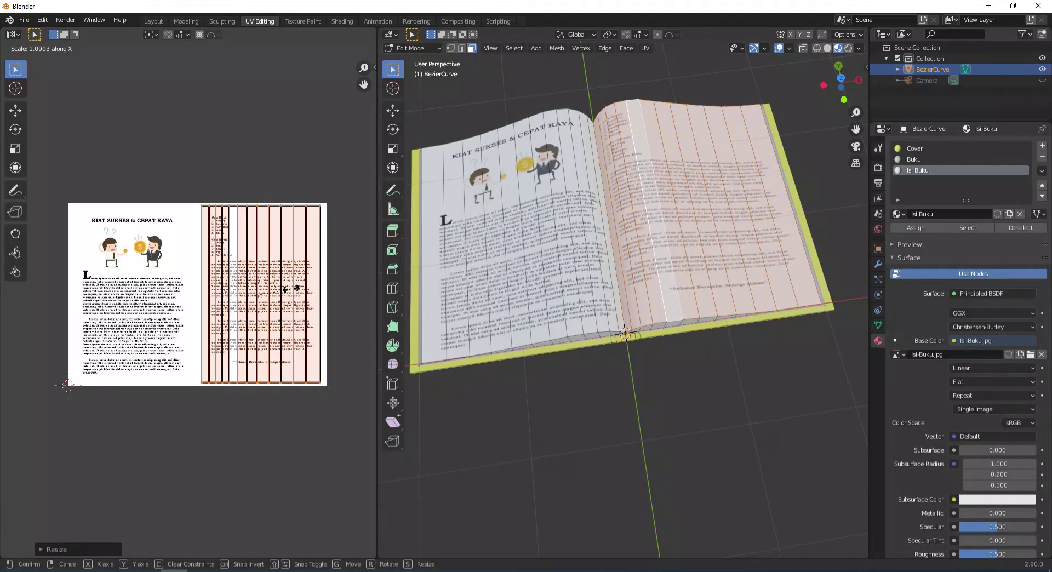
left_click(292, 291)
key("g")
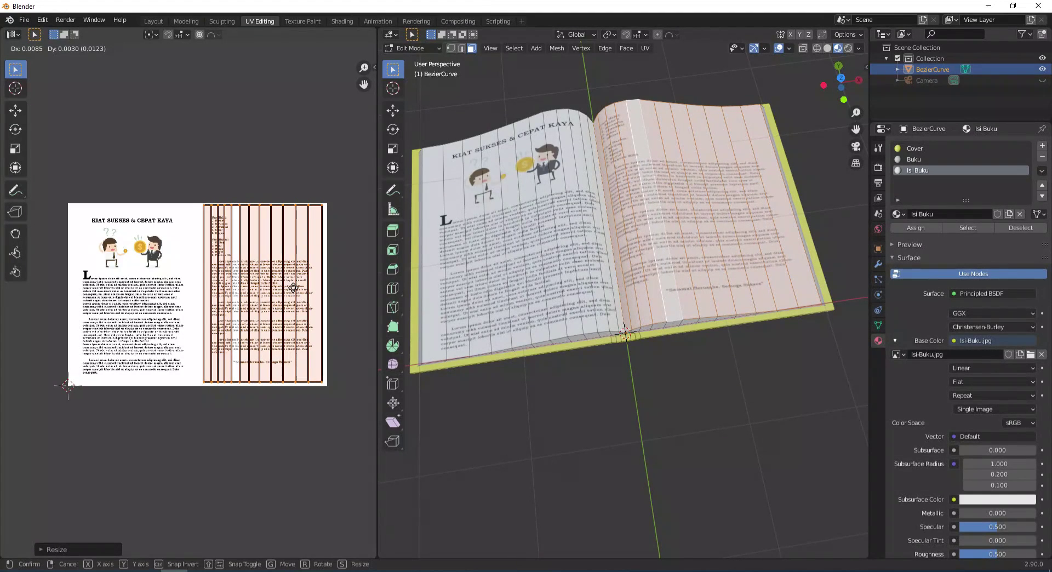
left_click(293, 288)
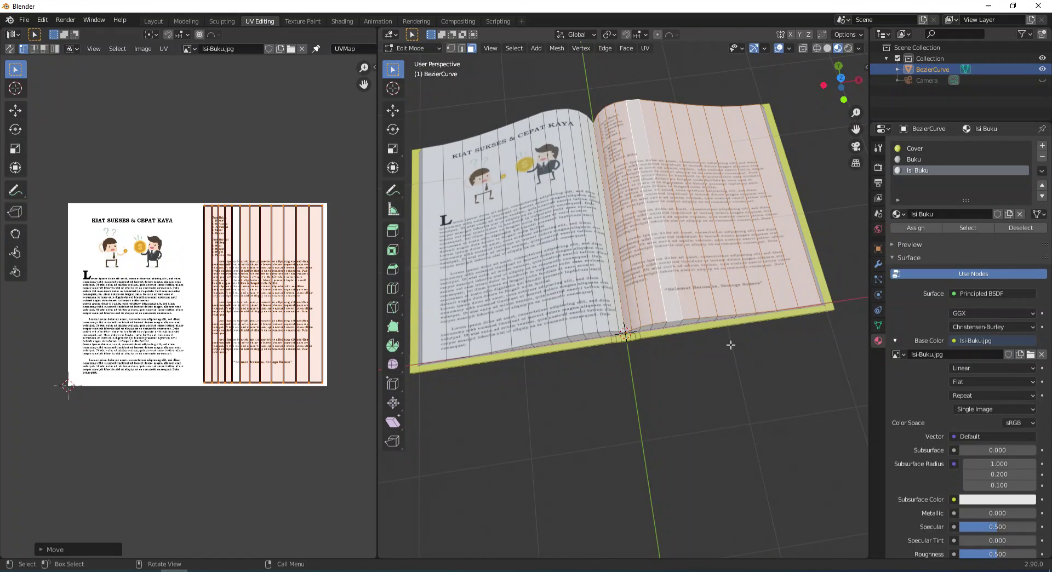
left_click(734, 373)
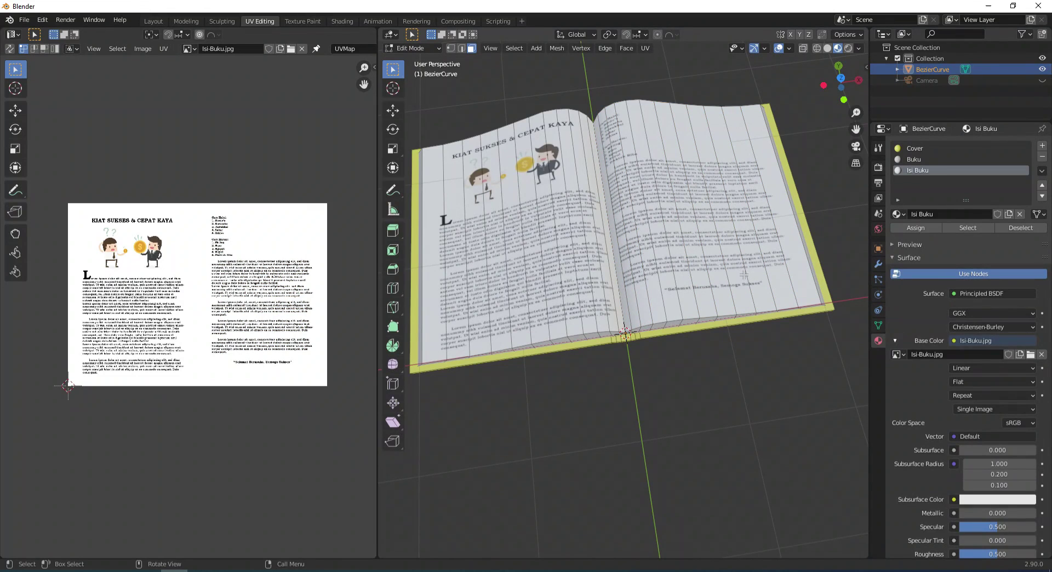
Join the UV editor area into the 3D view so that the 3D view takes over its space
middle_click_drag(744, 275, 557, 317)
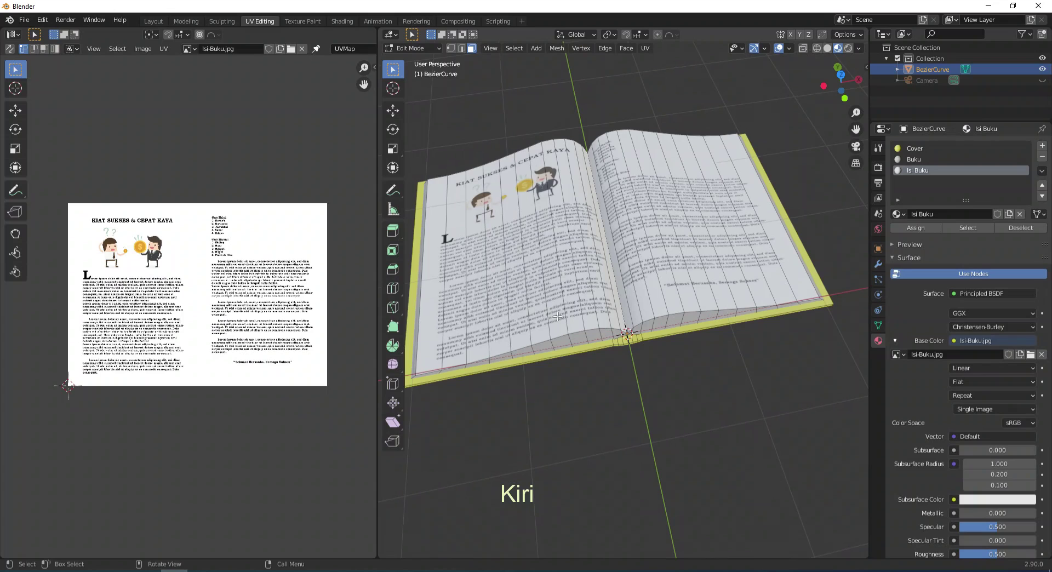
right_click(377, 265)
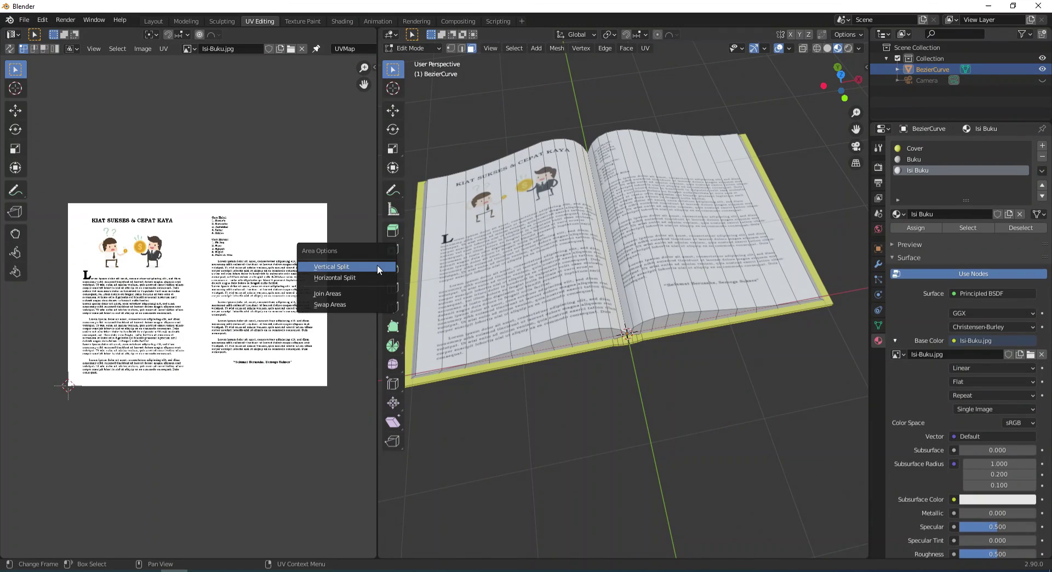
left_click(352, 290)
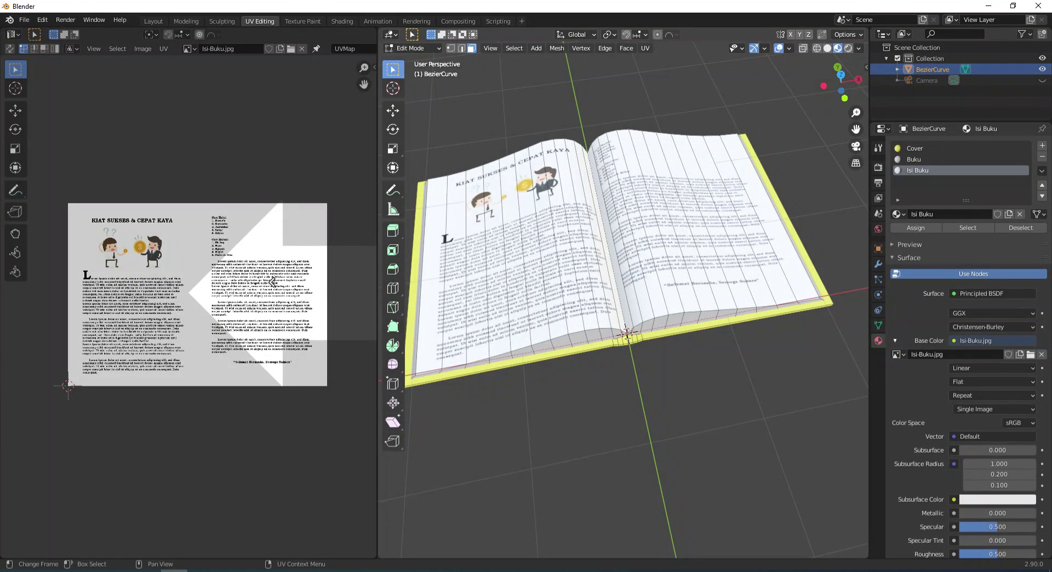
left_click(272, 281)
scroll(515, 269, "down", 6)
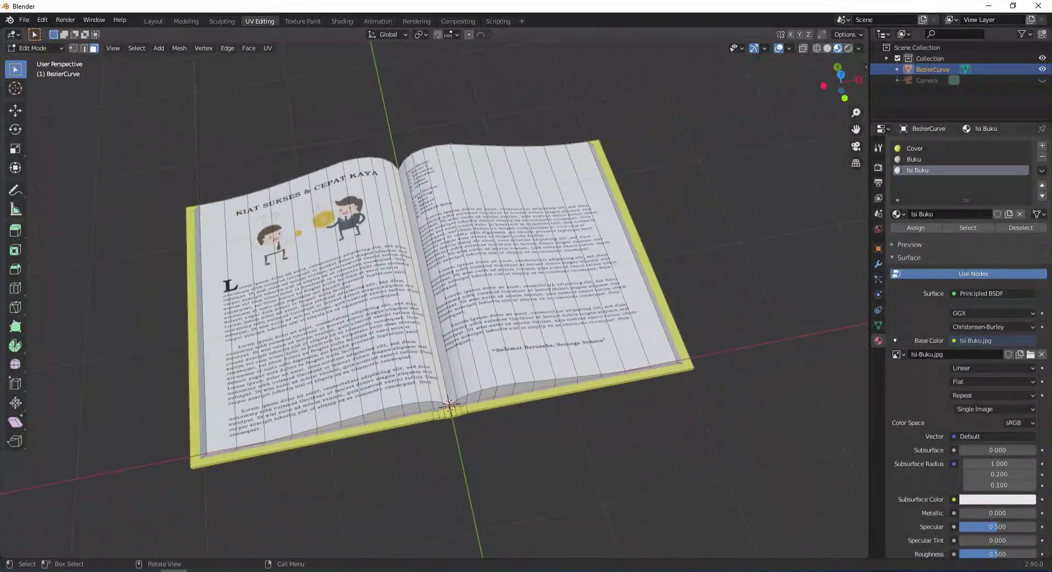
mouse_move(554, 268)
middle_mouse_down()
mouse_move(564, 263)
mouse_move(547, 268)
middle_mouse_up()
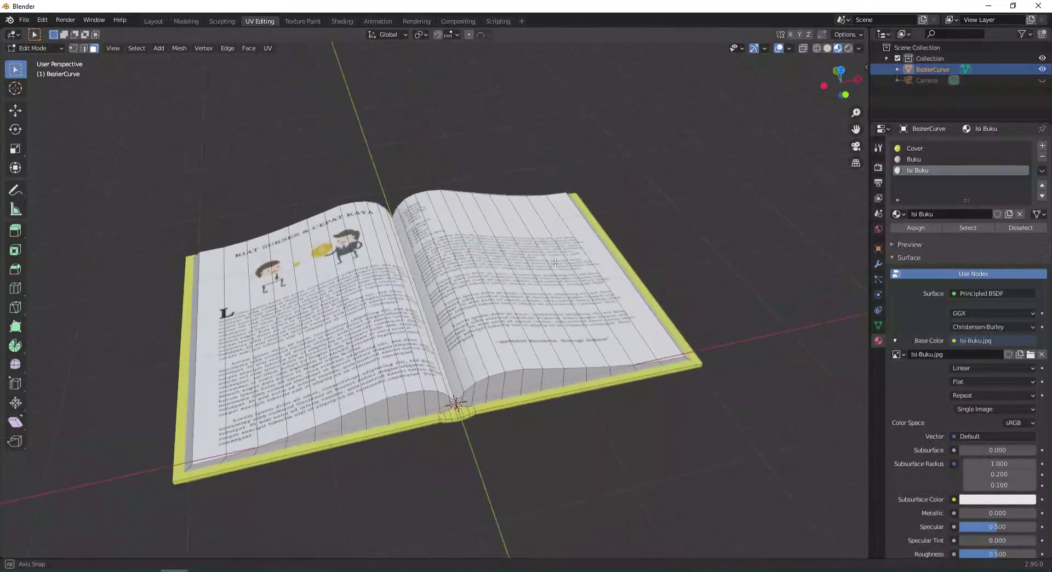
scroll(547, 269, "up", 2)
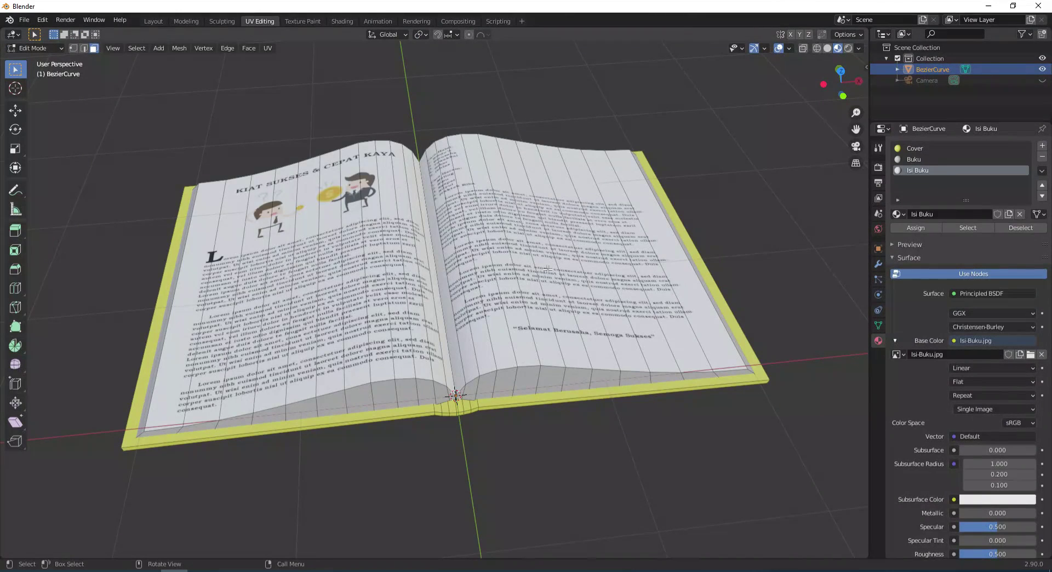
In Object Mode and front view, raise the book along Z until its cover rests on the ground plane
key("Tab")
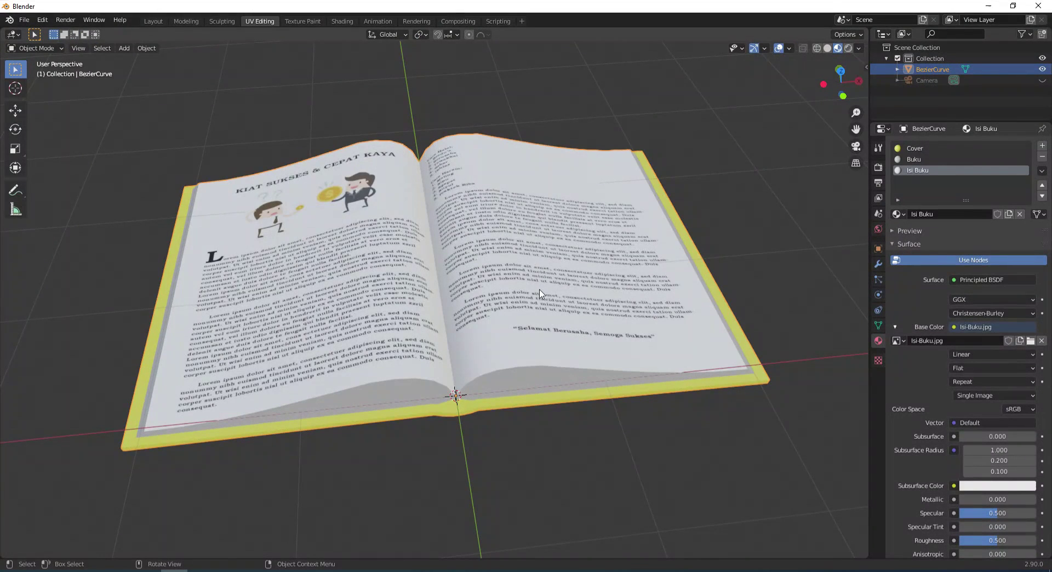
key("KP_1")
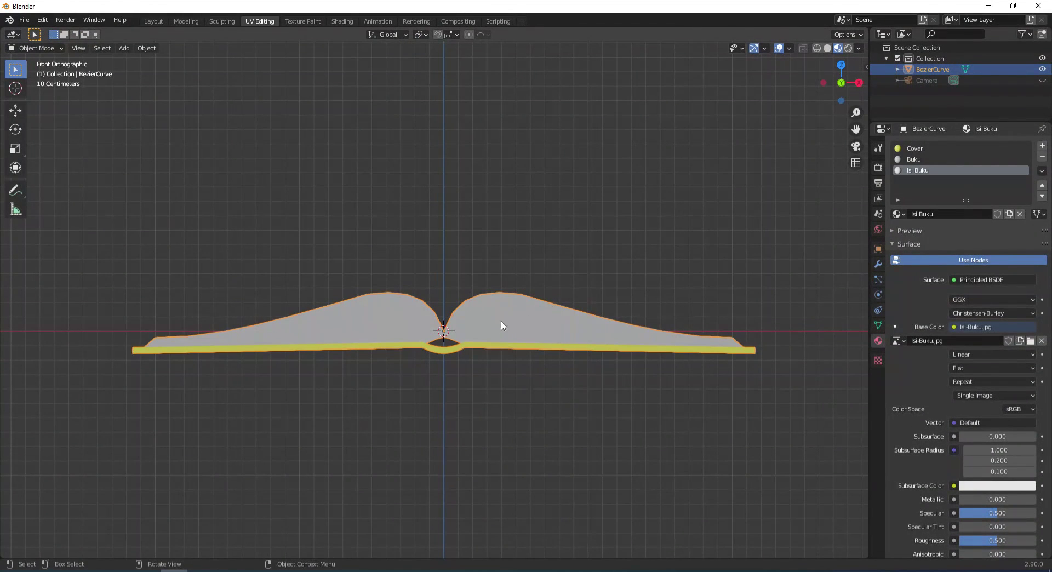
left_click(16, 111)
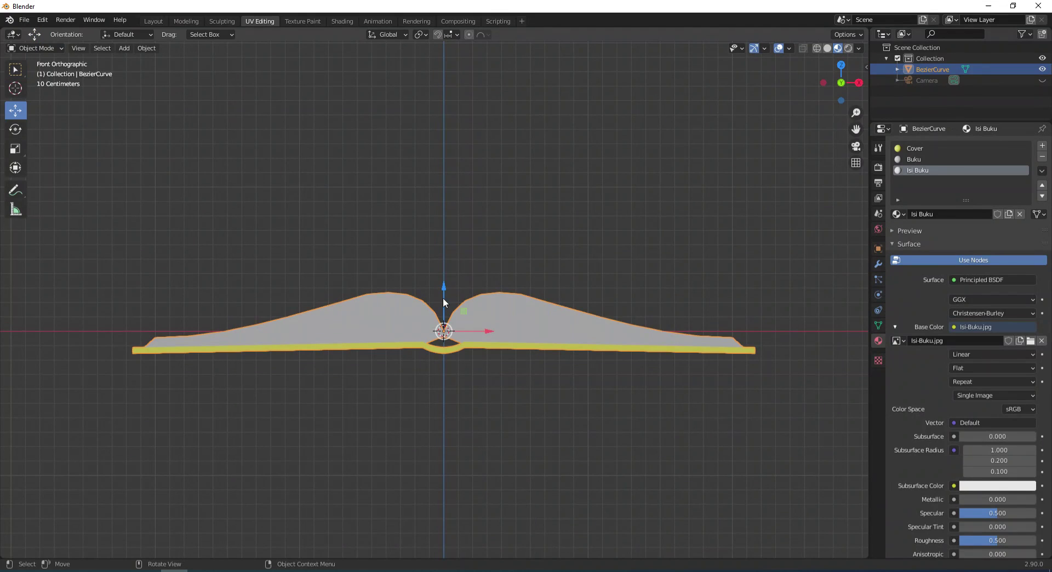
left_click_drag(444, 302, 447, 274)
middle_click_drag(483, 265, 525, 257)
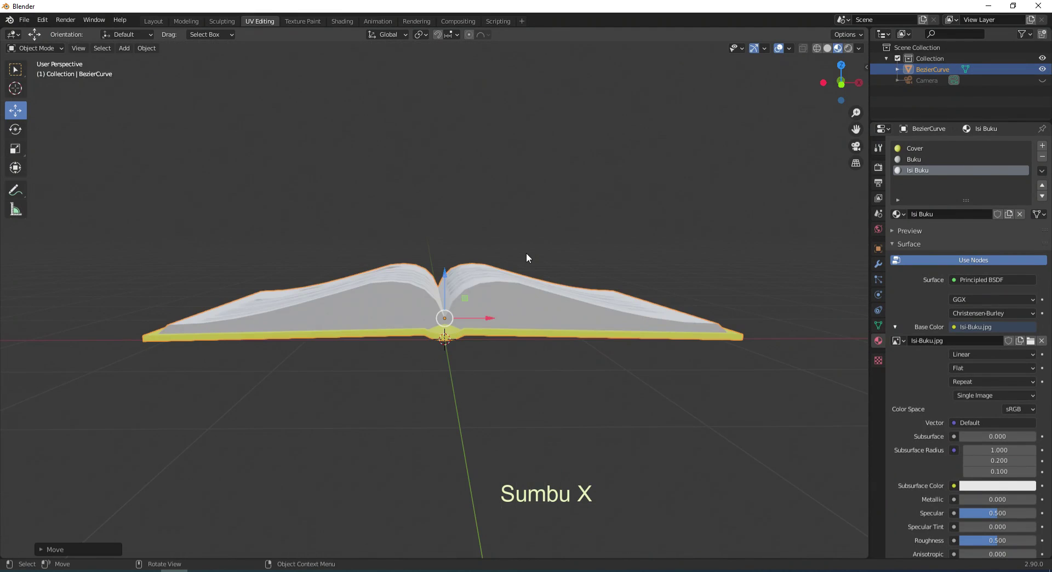
In top view, move the book along Y until it is centred on the world origin
key("KP_7")
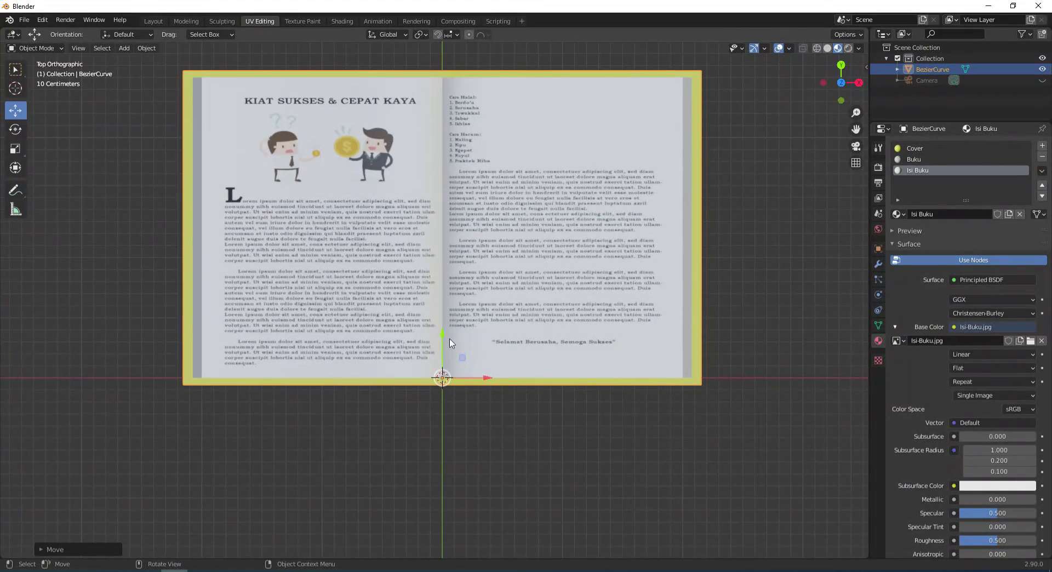
left_click_drag(442, 335, 440, 487)
middle_click_drag(676, 348, 645, 265)
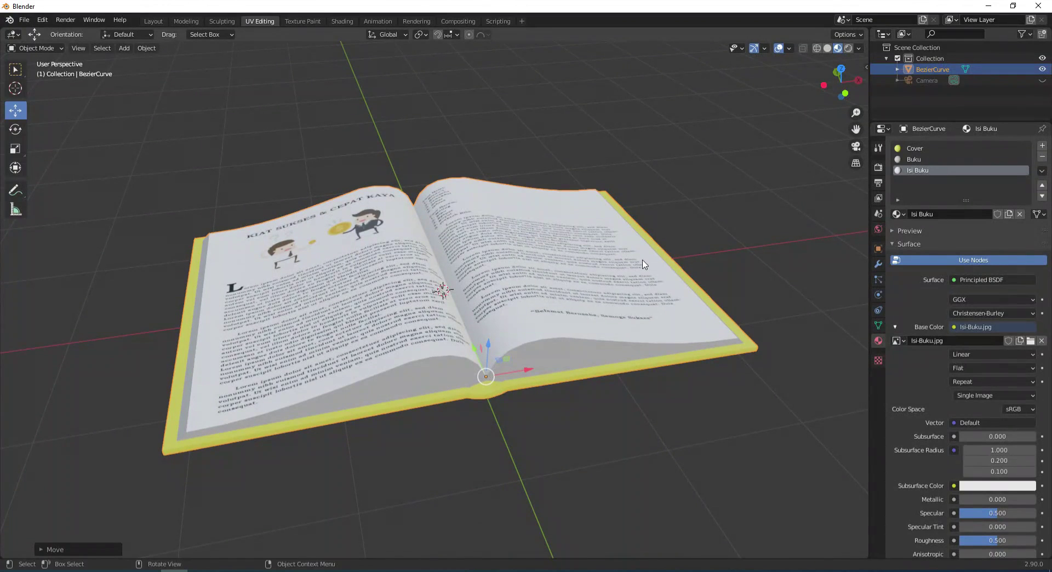
Add a plane mesh at the world origin and enter Edit Mode on it
key("shift")
key("shift+a")
mouse_move(598, 244)
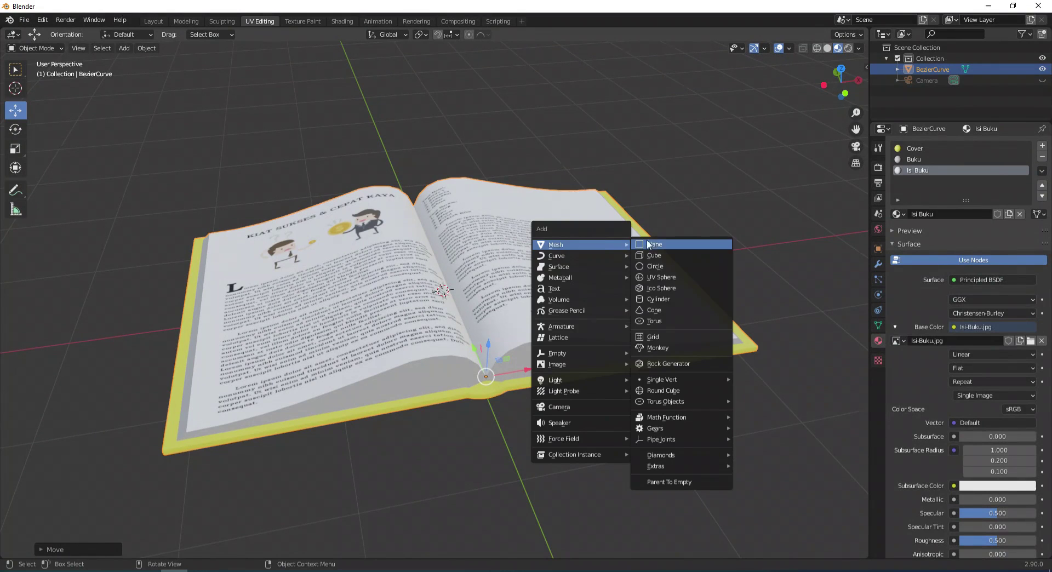
left_click(660, 248)
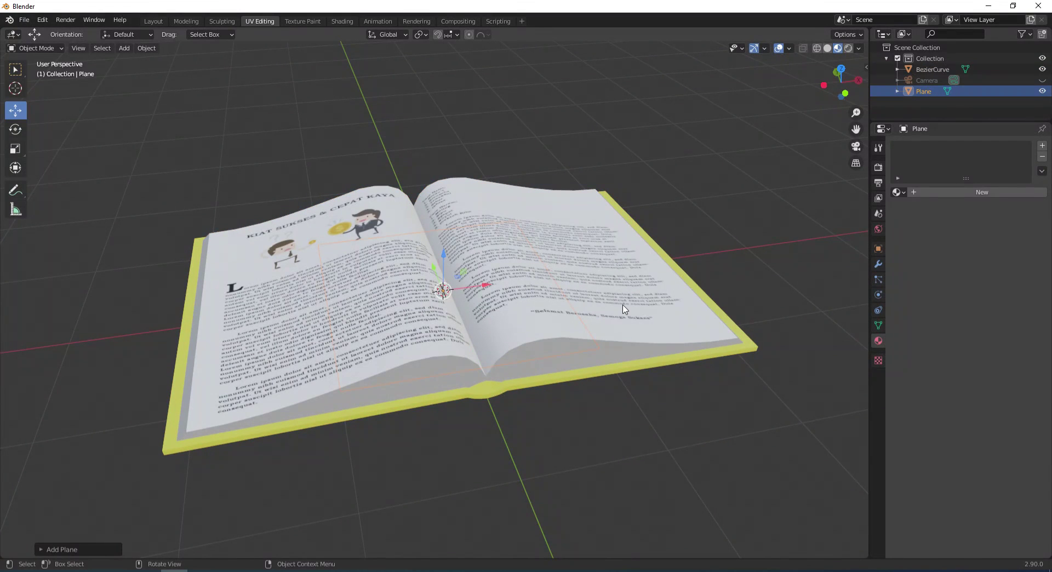
key("Tab")
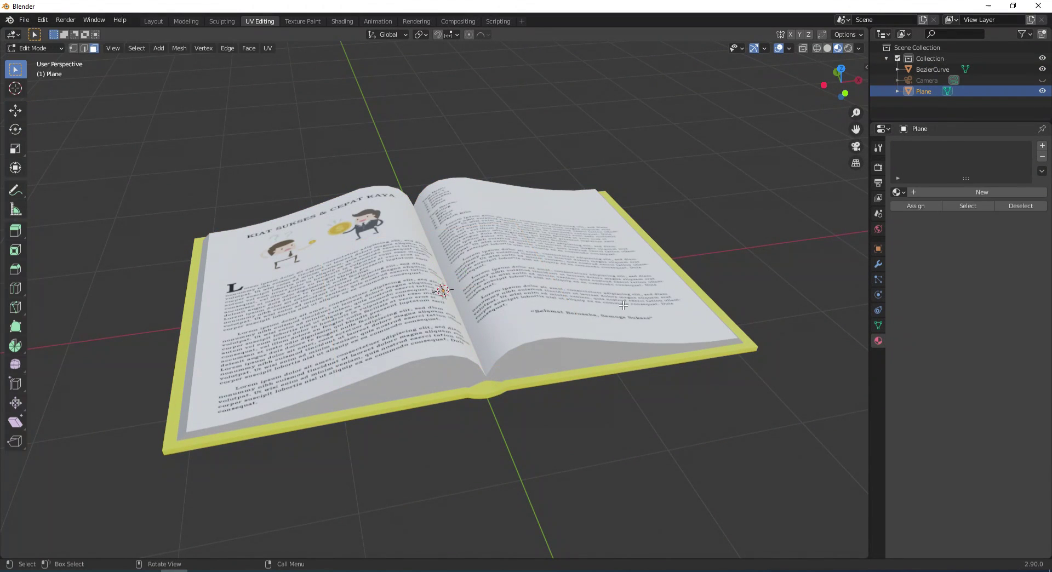
Scale the plane to about 4.5 times its size and extrude its edge behind the book upward along Z as a backdrop wall
key("s")
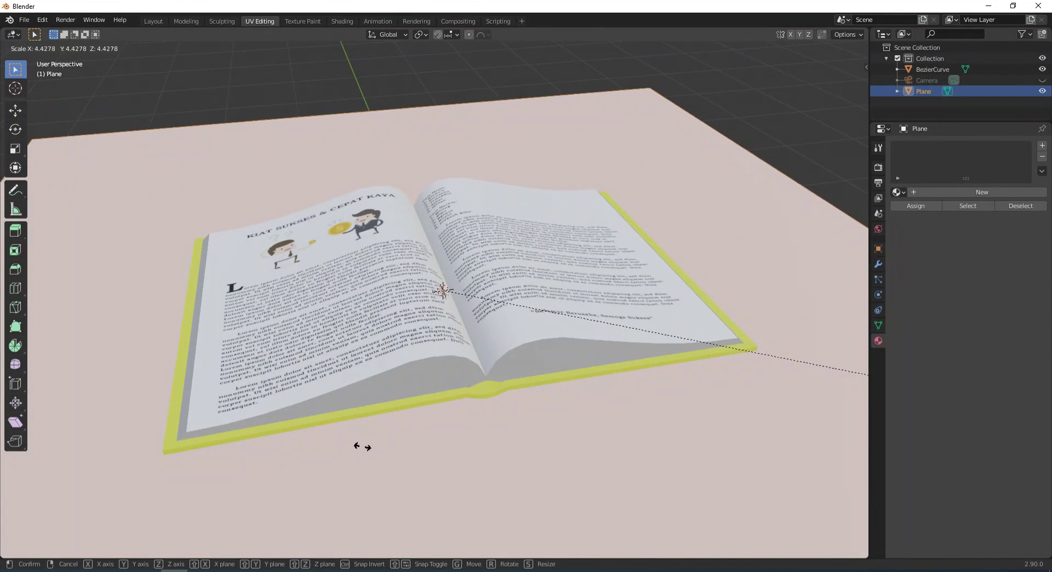
left_click(404, 460)
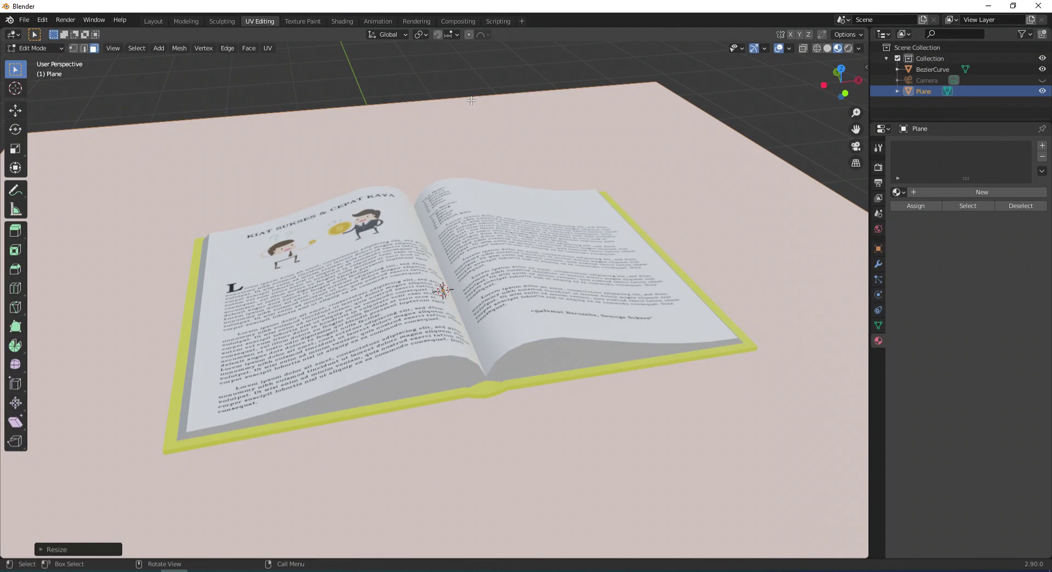
key("2")
left_click(357, 106)
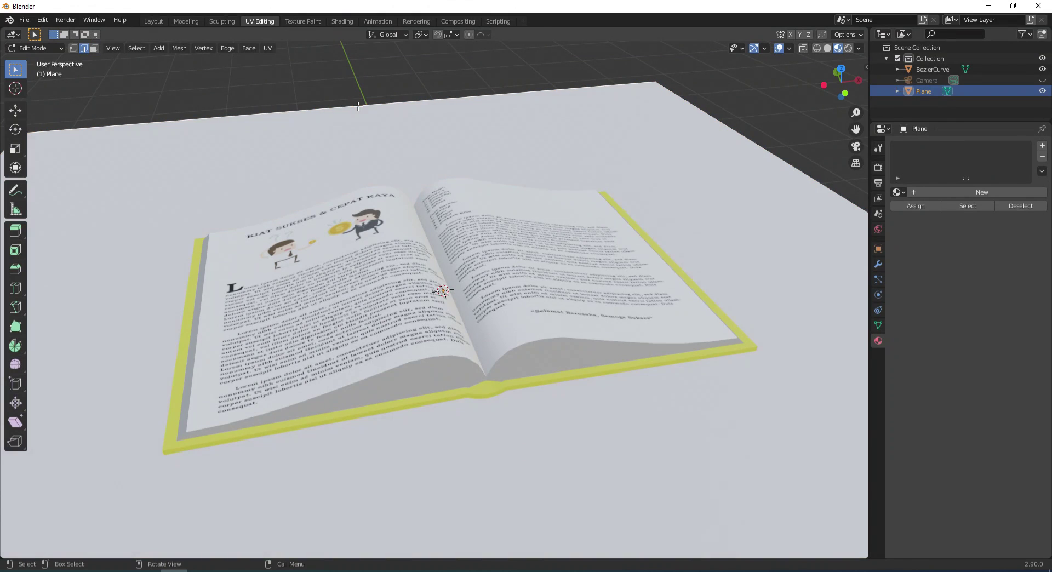
scroll(436, 102, "down", 4)
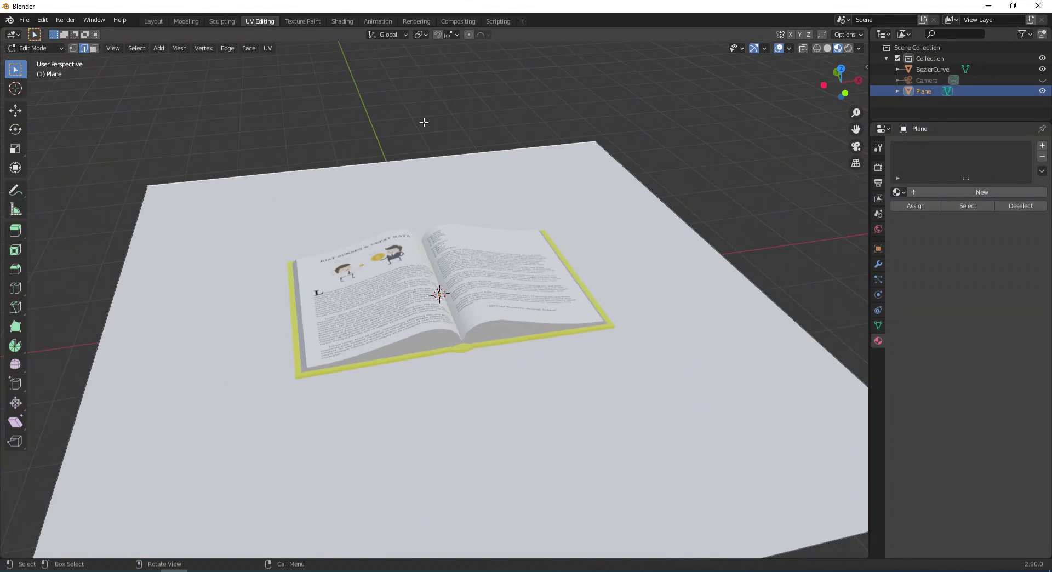
key("e")
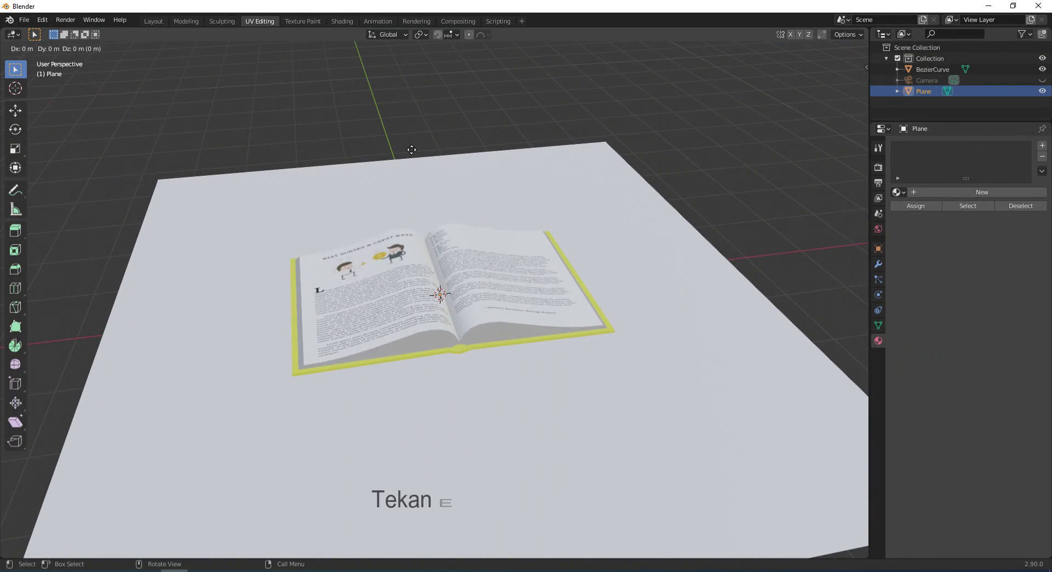
key("z")
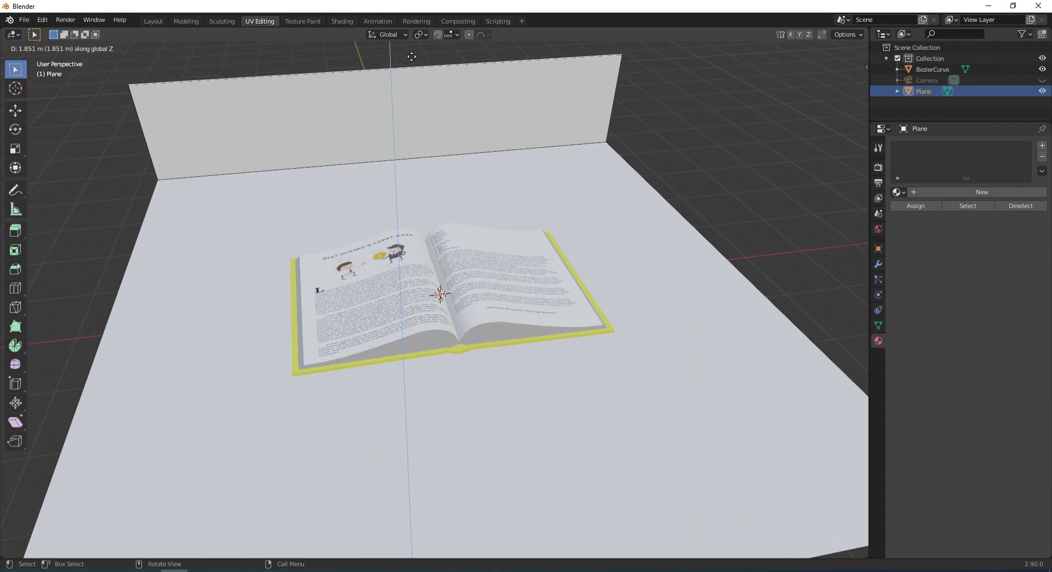
left_click(386, 415)
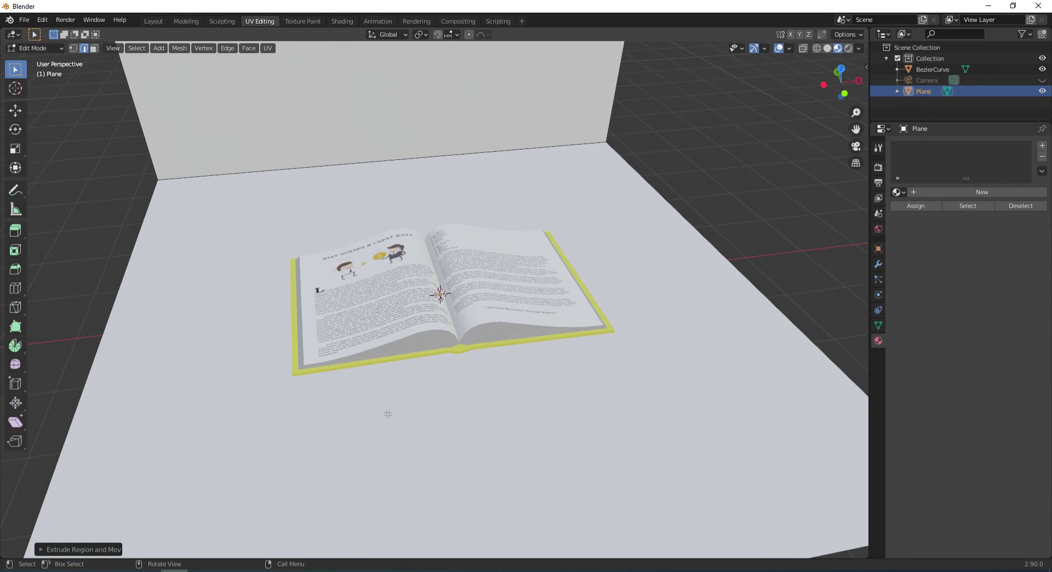
Bevel the edge between the floor and the backdrop wall about 1.11 m wide with several segments
middle_click_drag(592, 269, 669, 254)
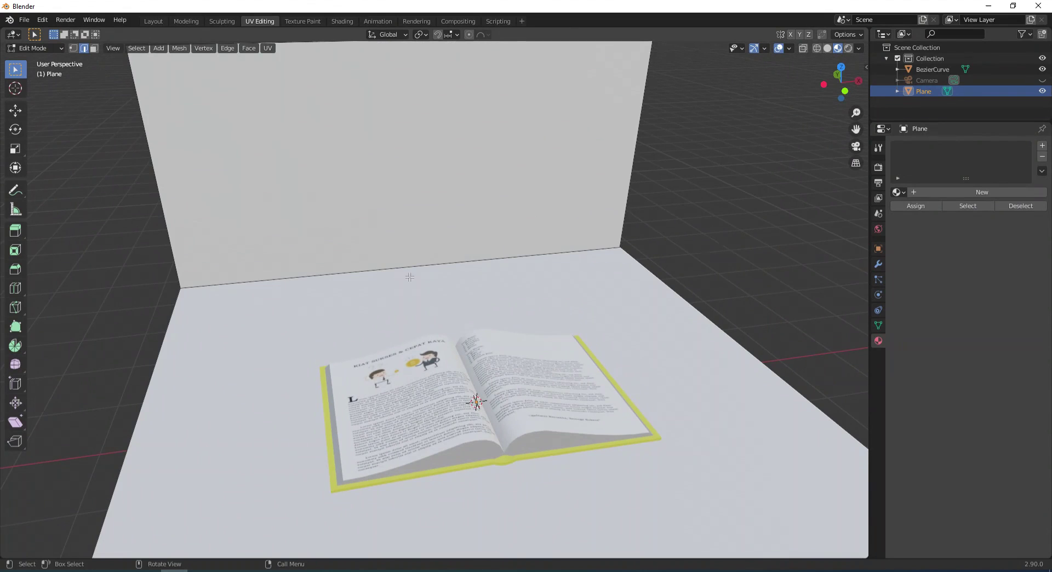
left_click(395, 268)
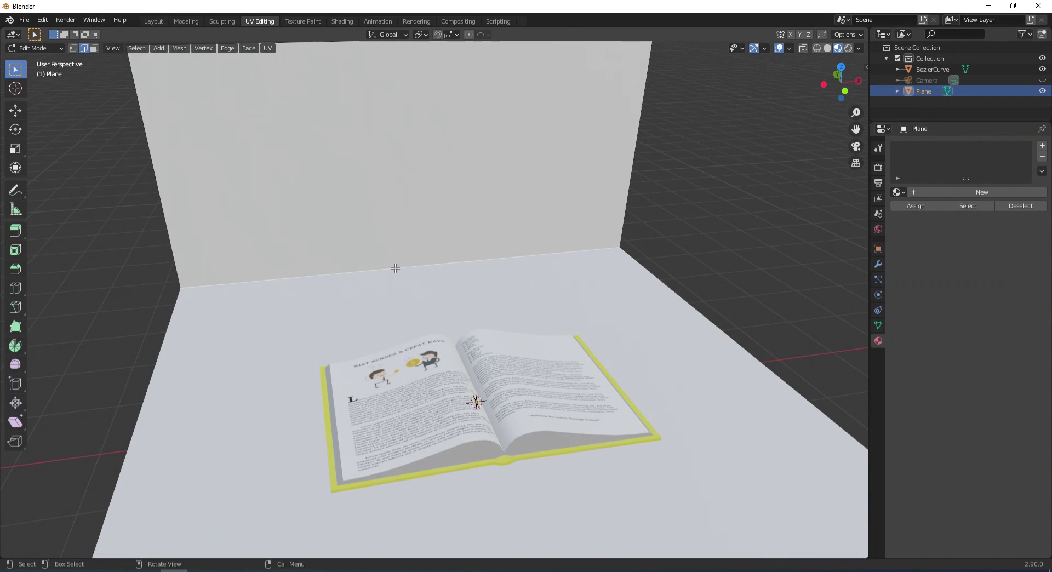
key("ctrl")
key("ctrl+b")
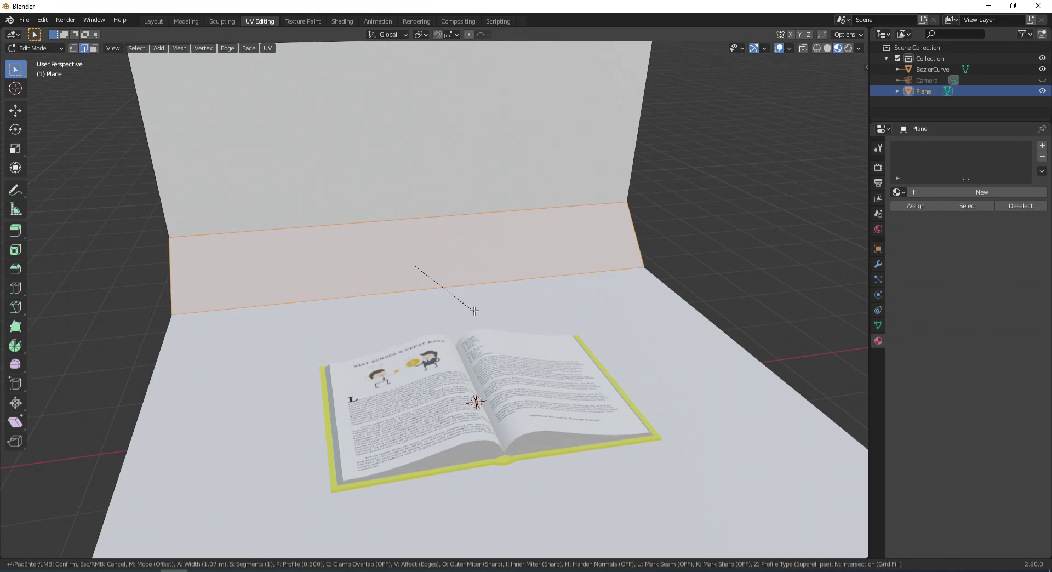
scroll(474, 310, "up", 3)
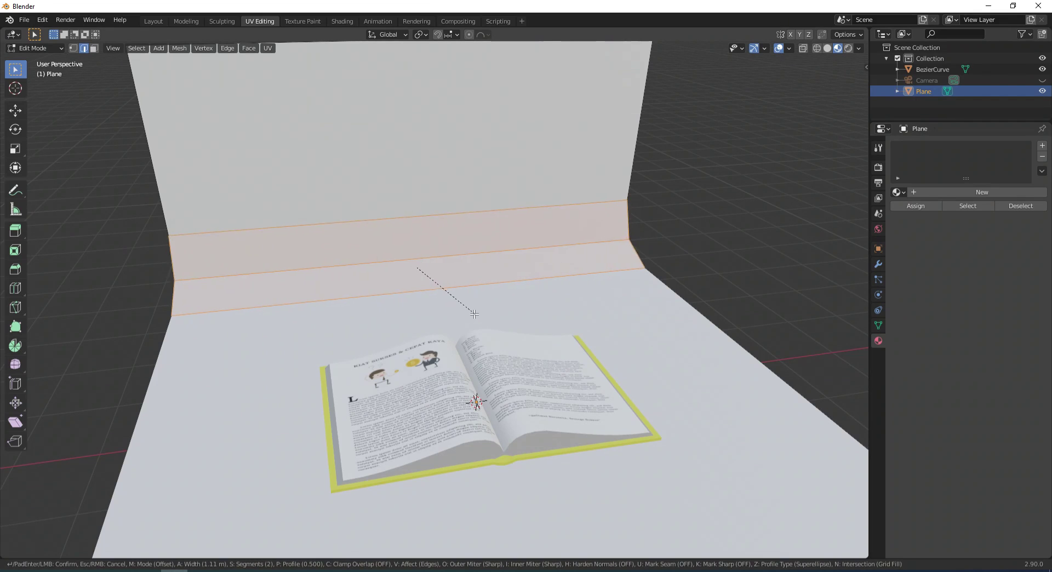
left_click(474, 314)
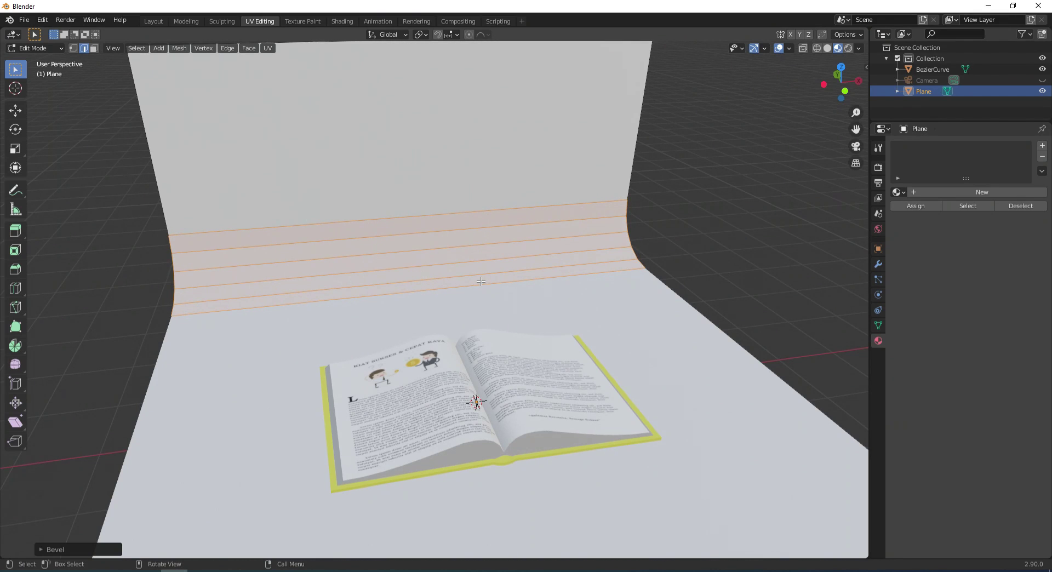
Return to Object Mode and shade the curved backdrop smooth
key("Tab")
middle_click_drag(481, 286, 517, 131)
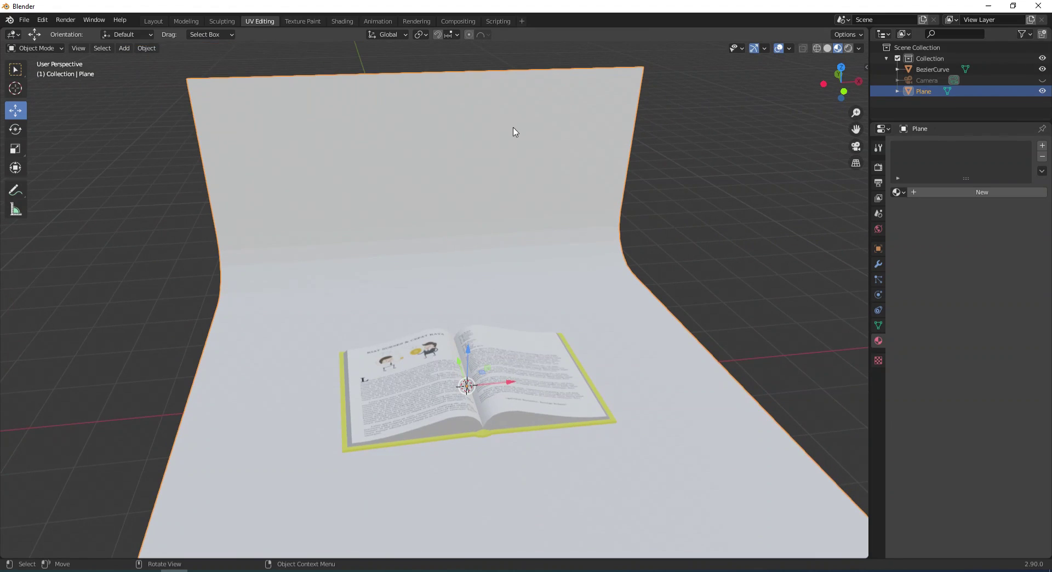
right_click(401, 117)
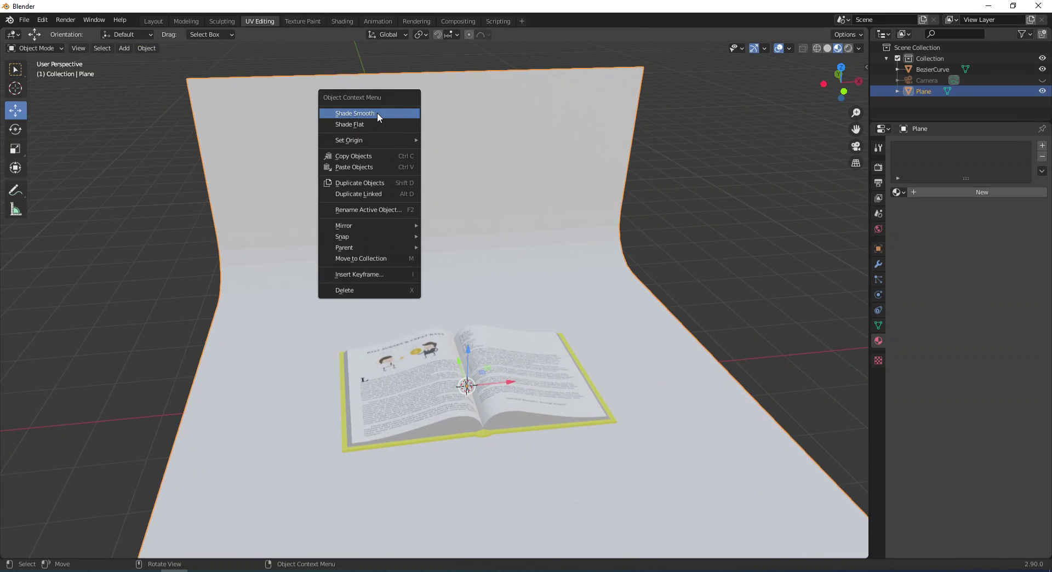
left_click(377, 113)
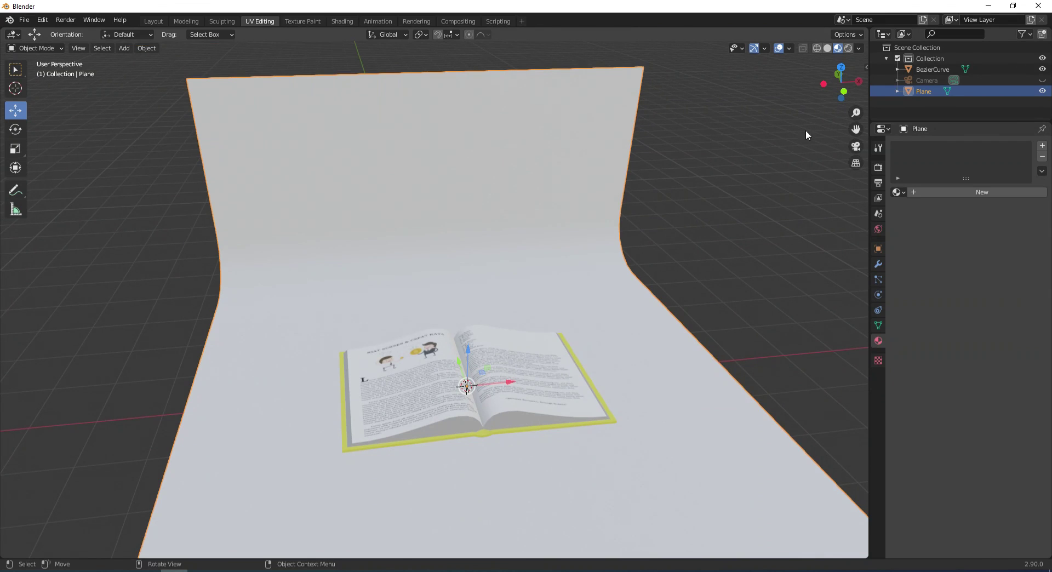
Switch the viewport to rendered shading, add an area light and raise it along Z above the book
left_click(848, 49)
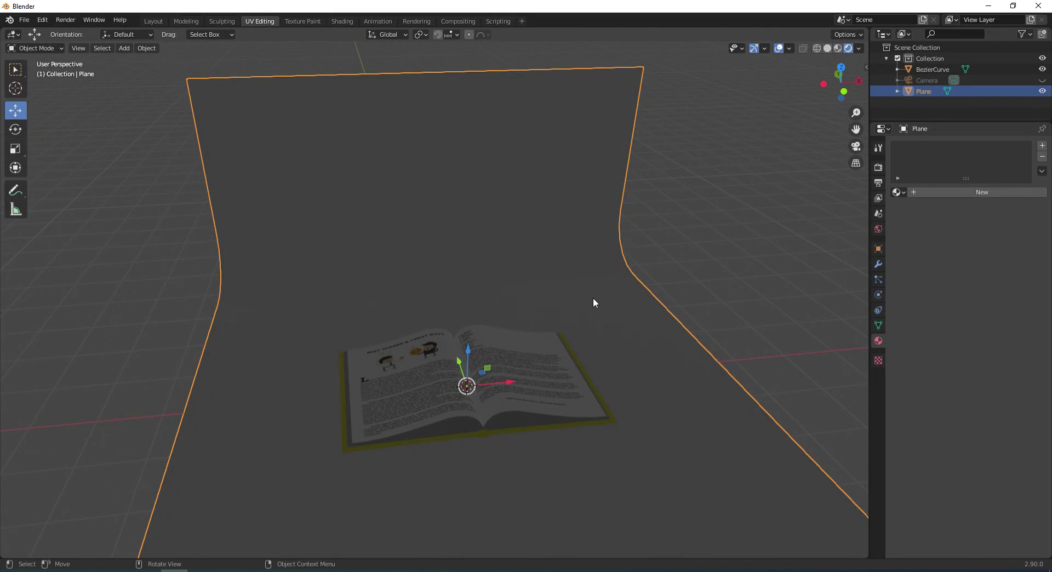
key("shift+a")
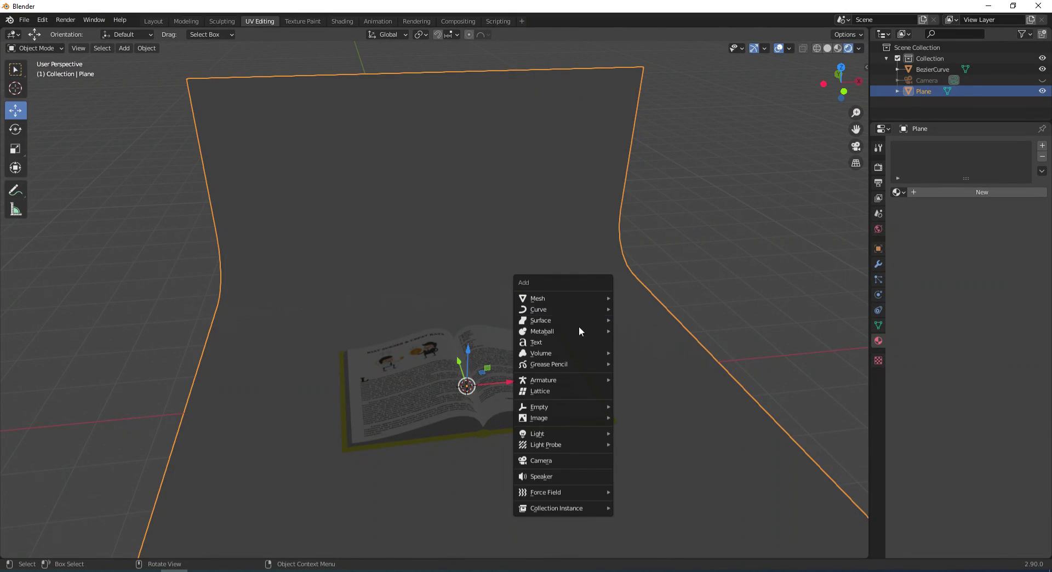
mouse_move(568, 435)
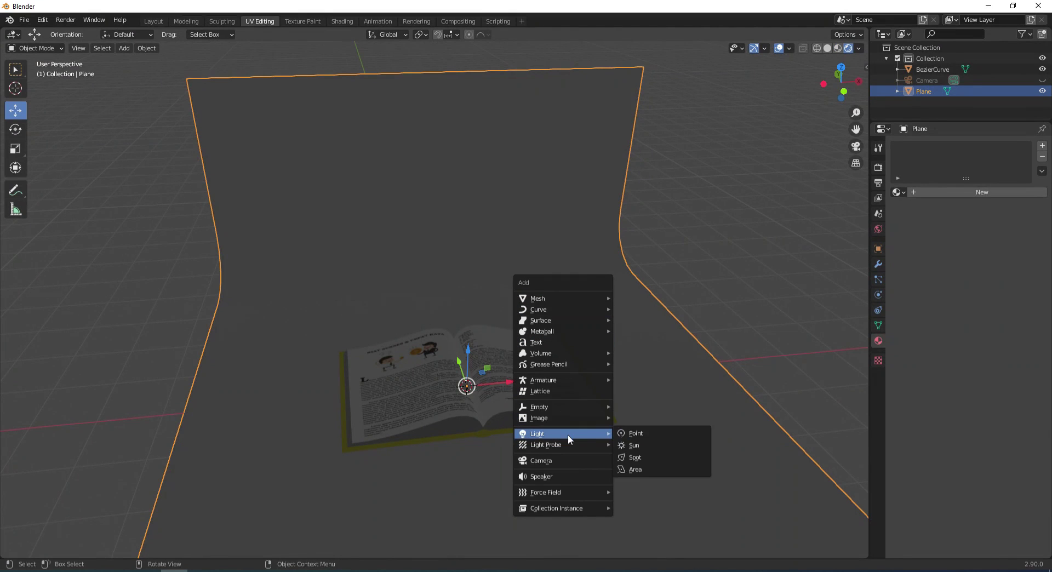
left_click(641, 469)
key("g")
key("z")
key("Return")
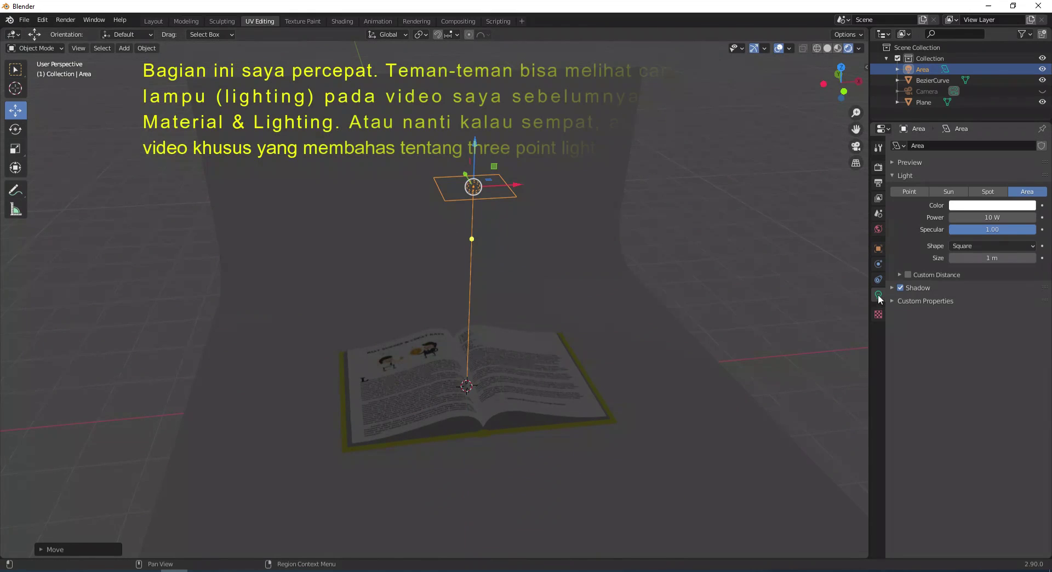
Set the area light's power to 500 W
double_click(992, 217)
type("500")
key("Return")
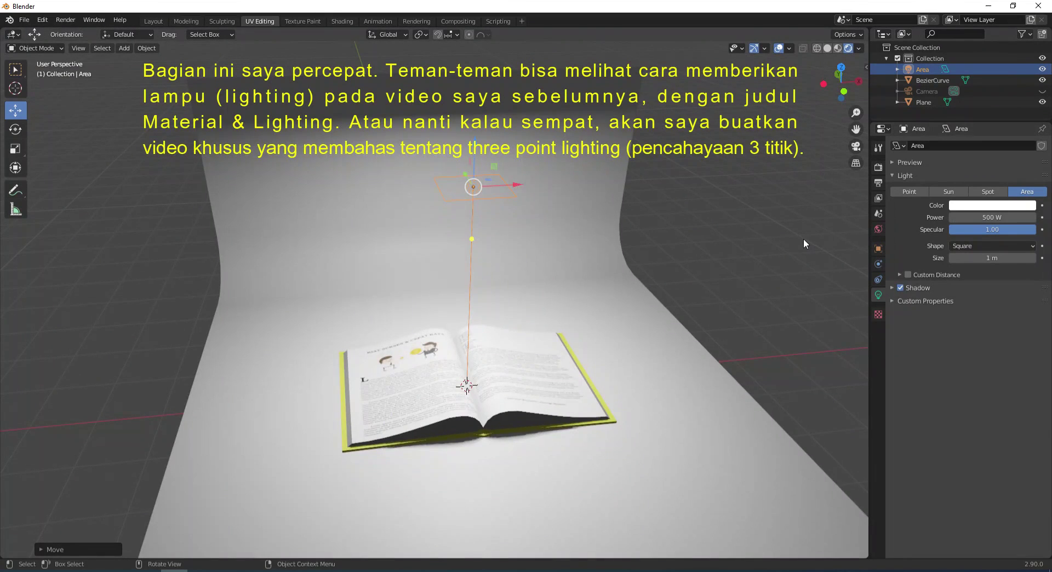
In top view, move the area light to the front-left of the book
key("KP_7")
key("g")
key("x")
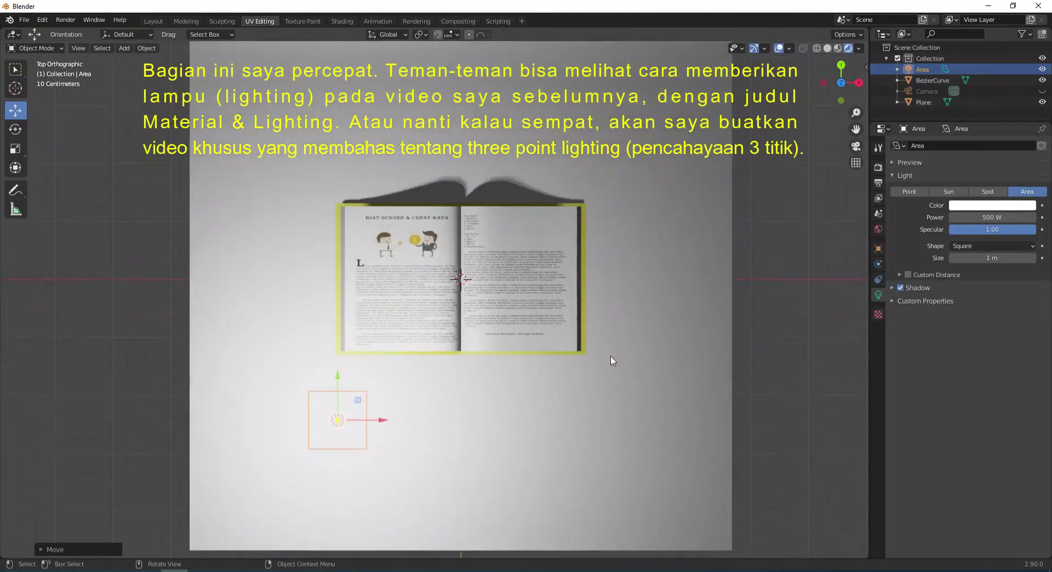
scroll(357, 422, "down", 2)
left_click(355, 367)
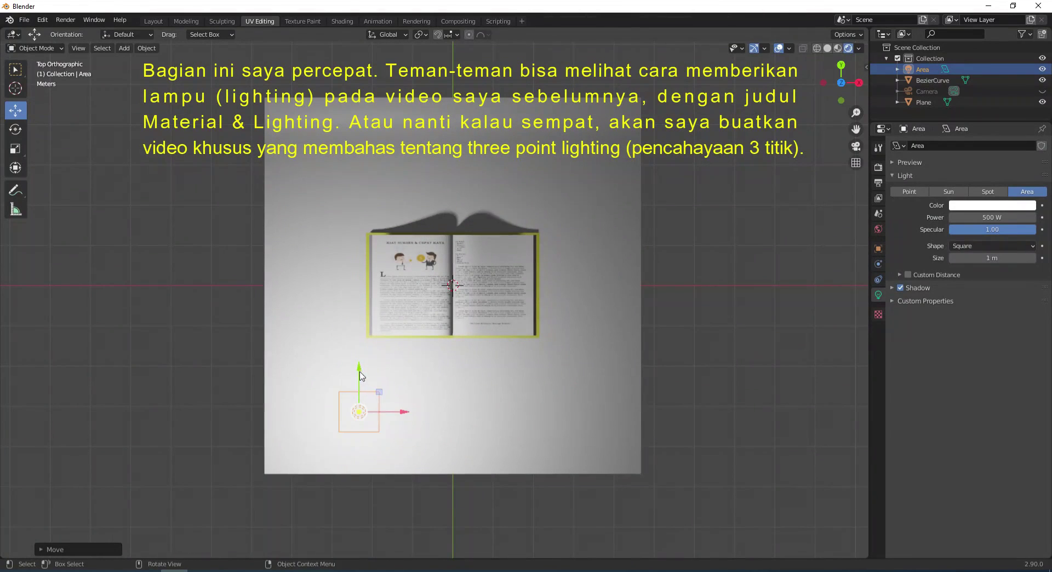
Rotate the front-left area light in right view and front view so that it aims at the book
key("KP_3")
key("r")
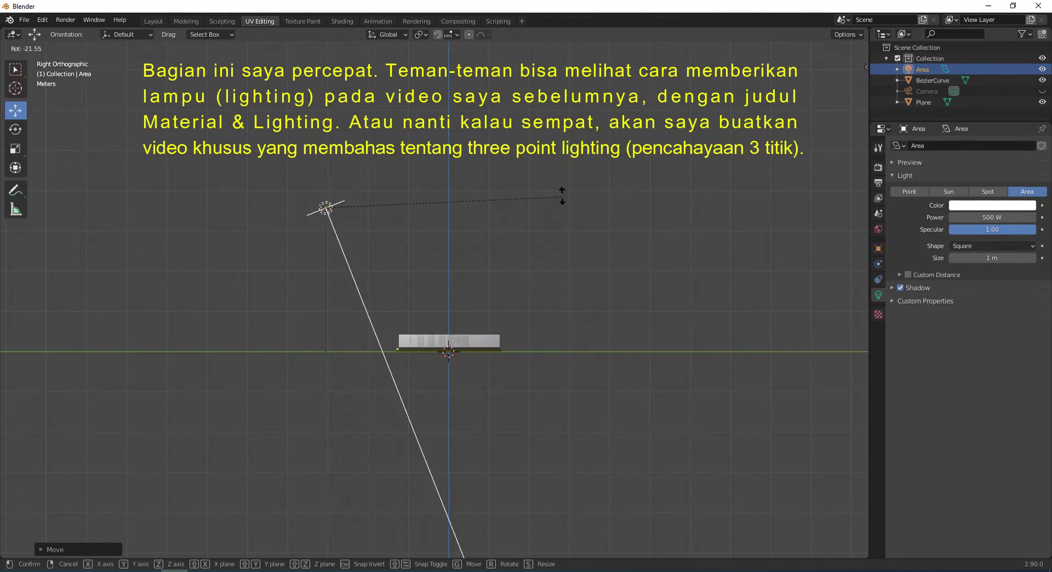
left_click(589, 128)
key("KP_1")
key("r")
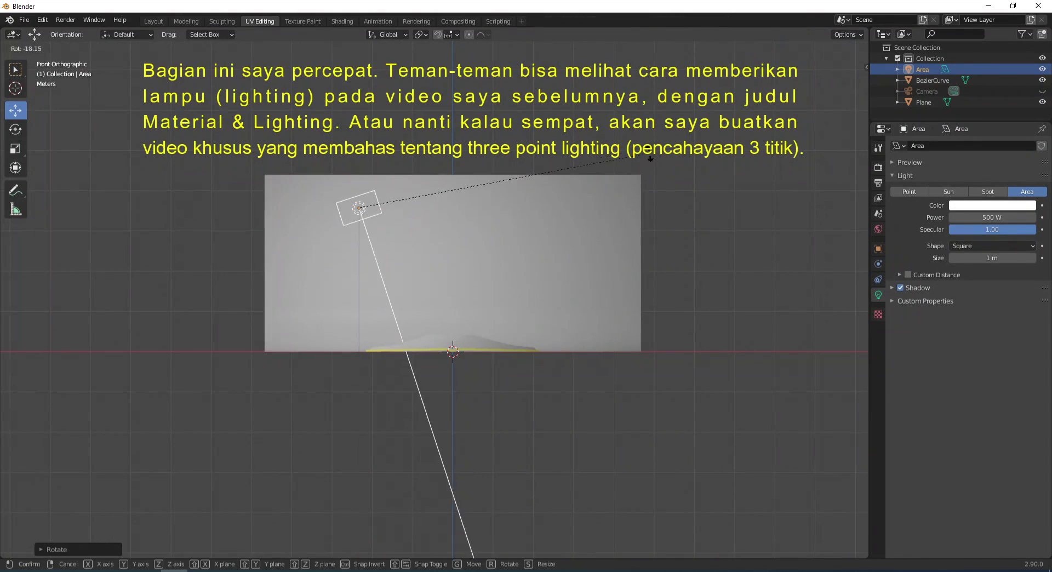
left_click(585, 212)
key("r")
left_click(578, 168)
In top view, duplicate the area light along X to the book's front-right and rotate the copy towards the book
key("KP_7")
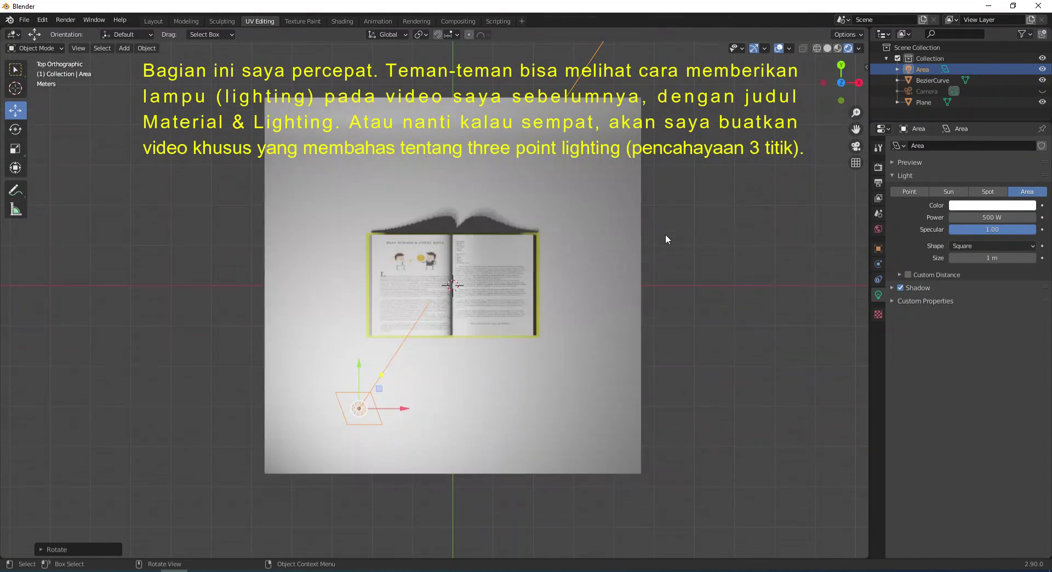
key("shift+d")
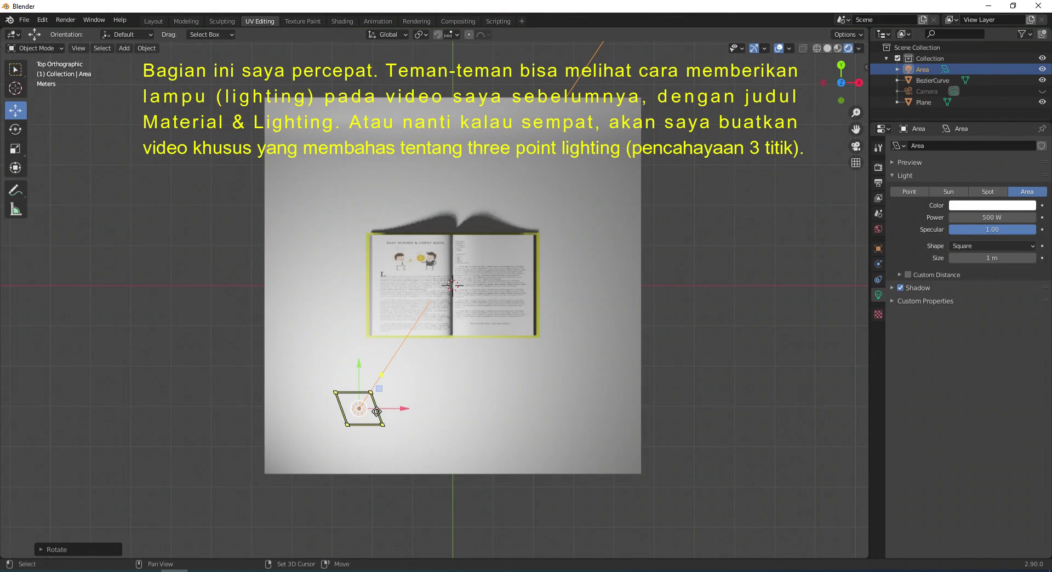
key("x")
left_click(542, 410)
key("r")
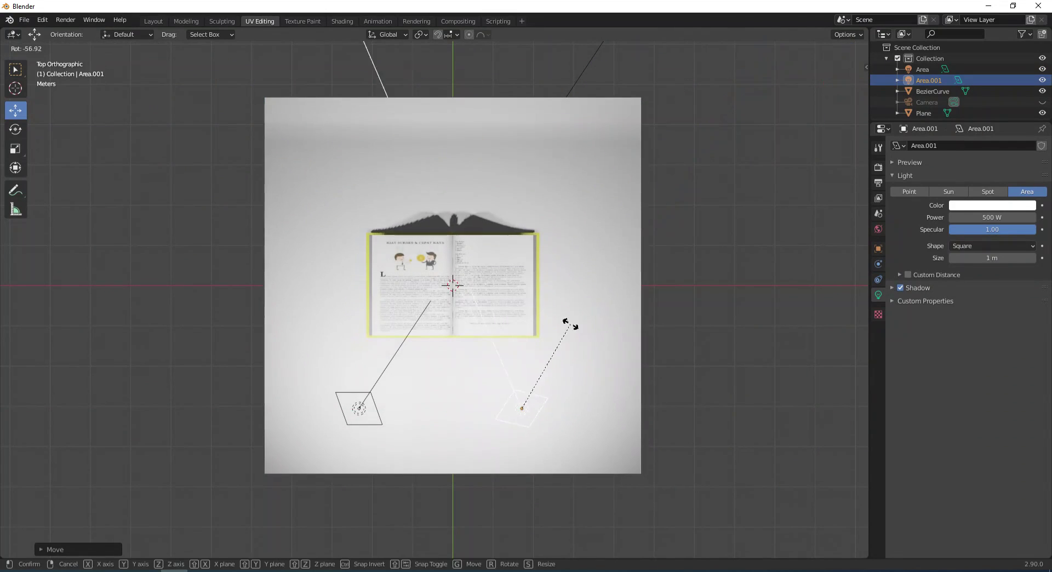
left_click(966, 229)
Set the front-right light's power to 250 W and give it a pale yellow colour
left_click(967, 217)
type("250")
key("Return")
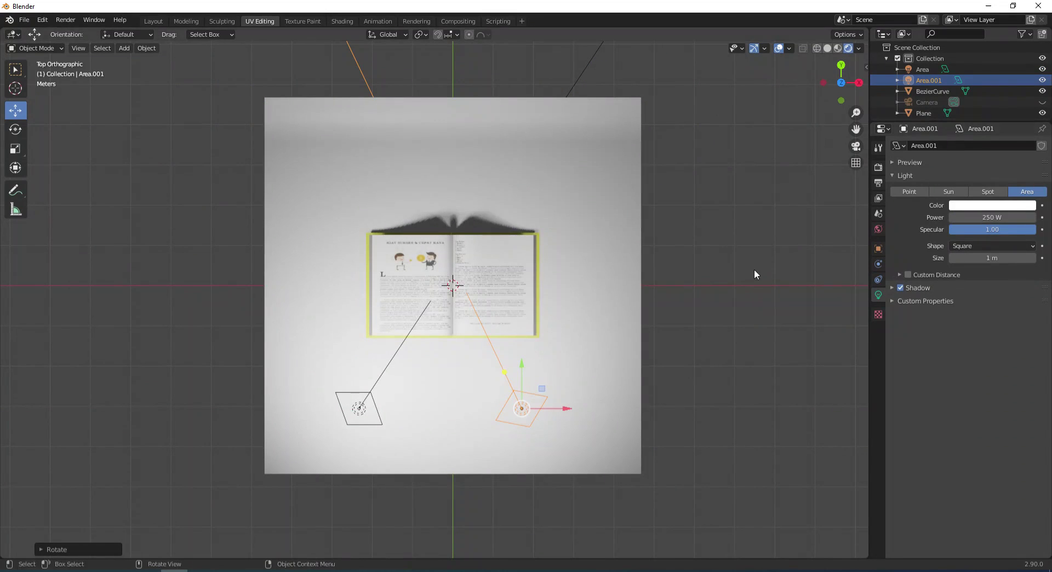
left_click(992, 206)
left_click(972, 108)
Select the front-left area light and change its colour to pale pink
left_click(358, 408)
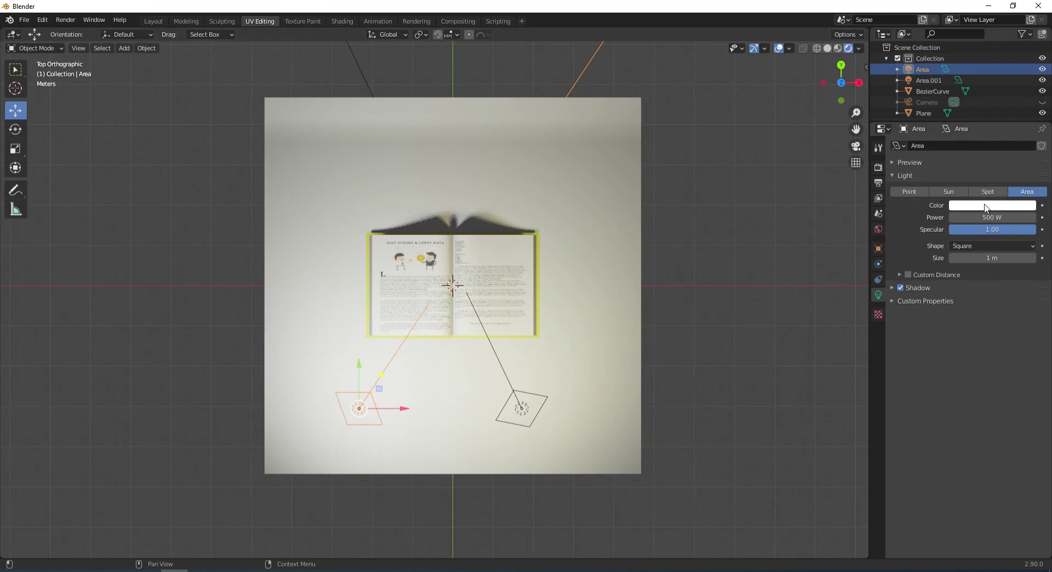
left_click(987, 205)
left_click(981, 114)
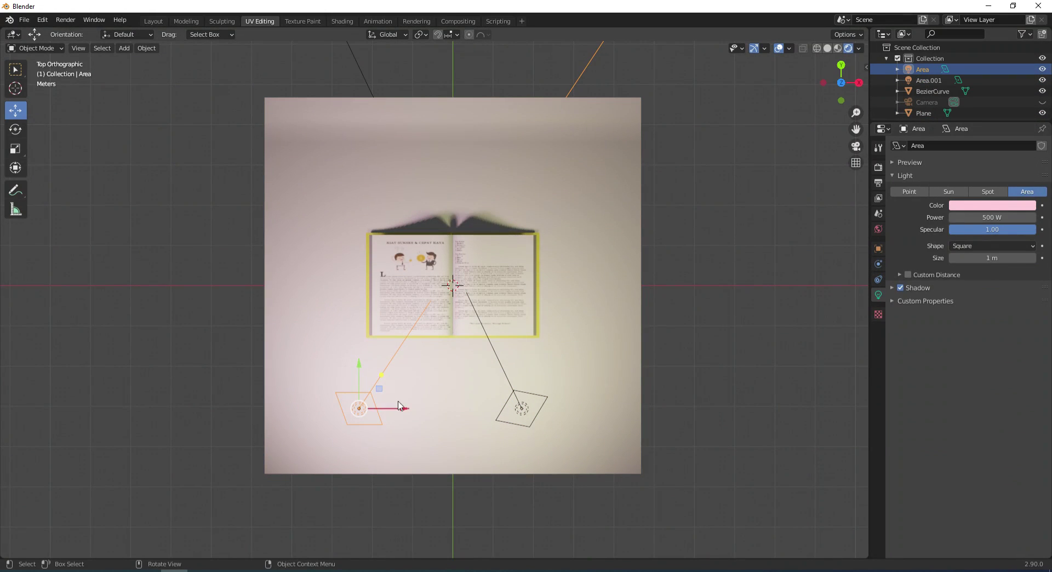
Duplicate the front-left light along Y to a position behind the book and clear the copy's rotation
left_click(386, 403)
left_click(362, 410)
key("shift+d")
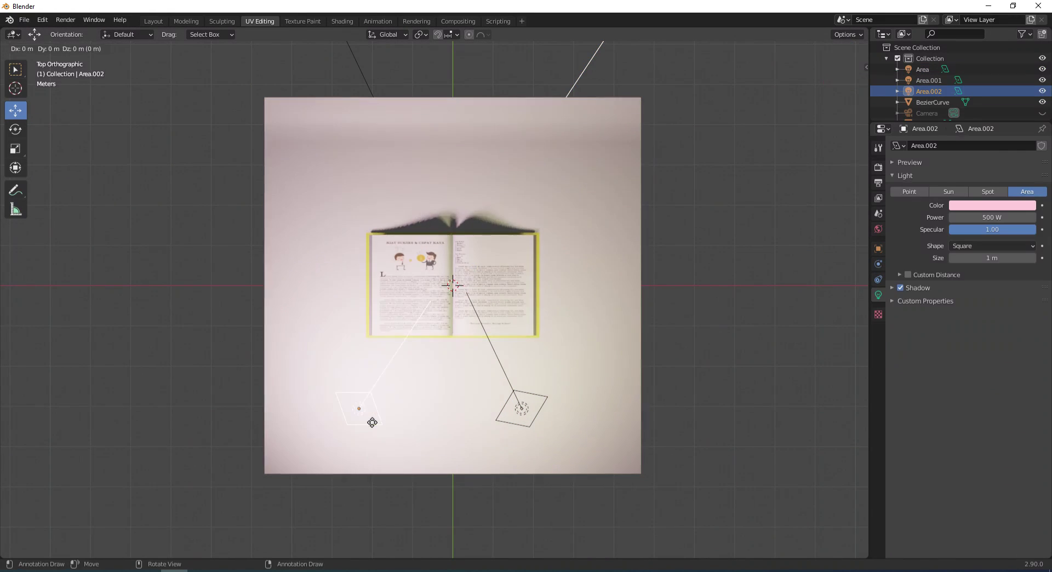
key("y")
left_click(392, 204)
key("alt+r")
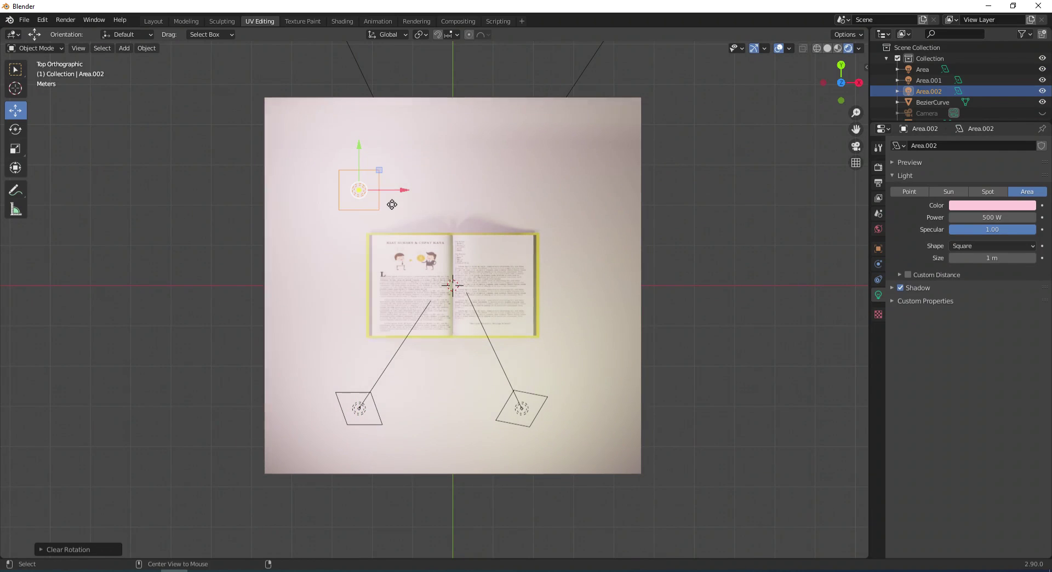
Rotate the rear area light in right view and front view so that it aims at the book
key("KP_3")
key("r")
left_click(592, 279)
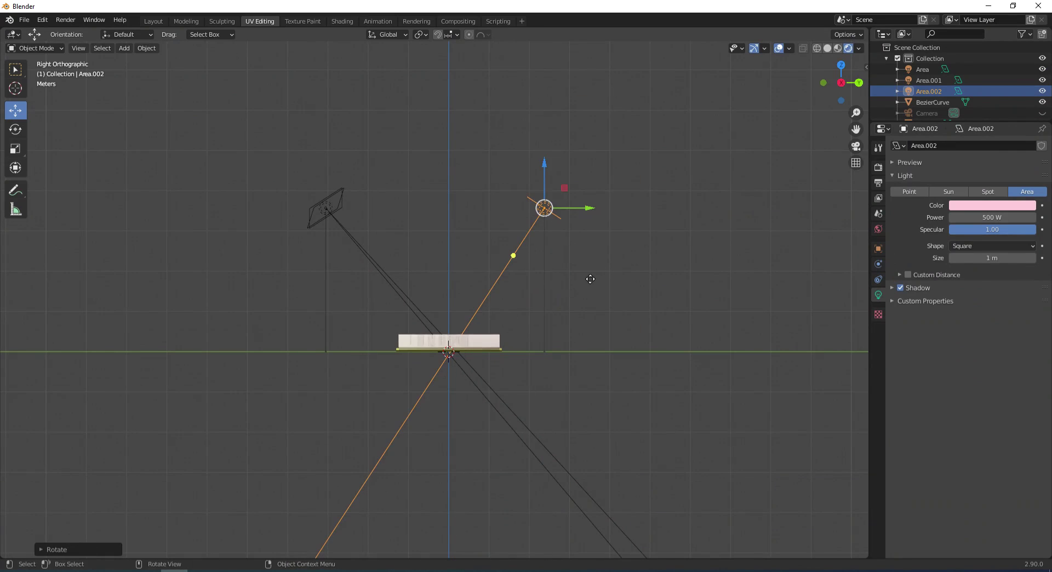
key("KP_1")
key("r")
left_click(614, 167)
Change the rear area light's colour to light blue
middle_click_drag(613, 168, 699, 276)
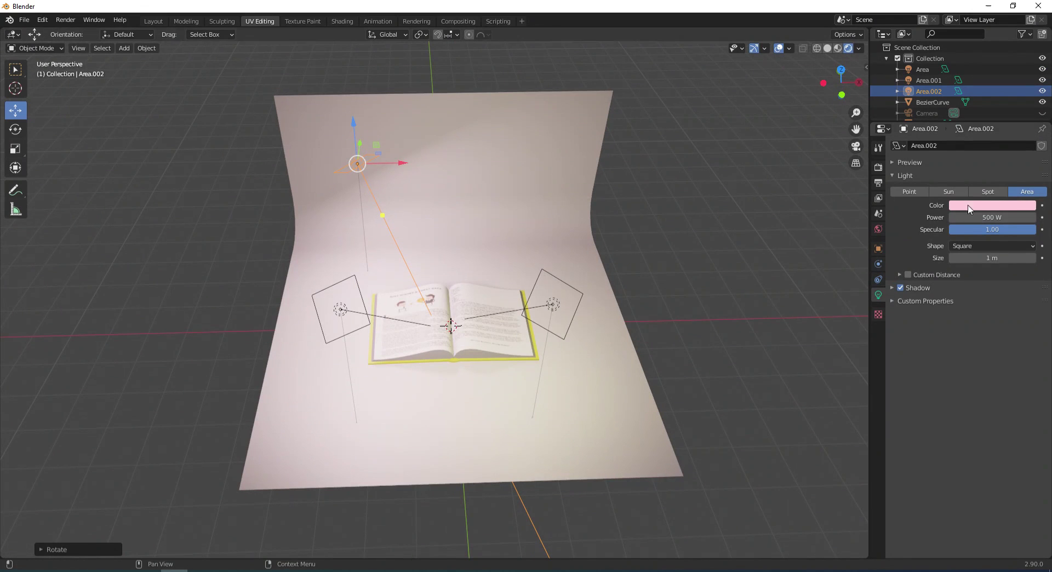
left_click(991, 205)
left_click(980, 94)
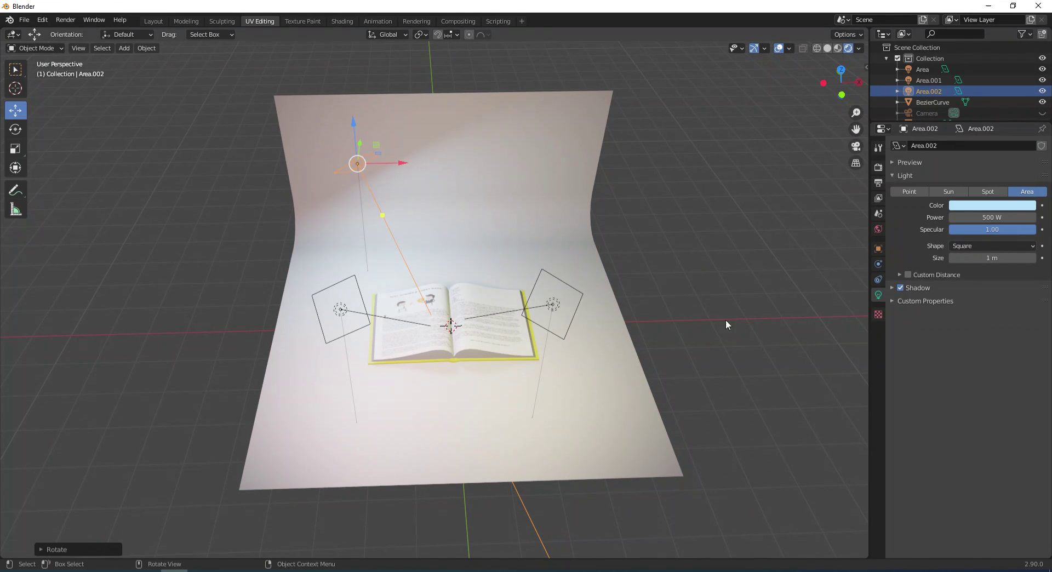
Look through the camera, reframe it so the open book fills the frame from the front, and render the image
left_click(856, 147)
key("n")
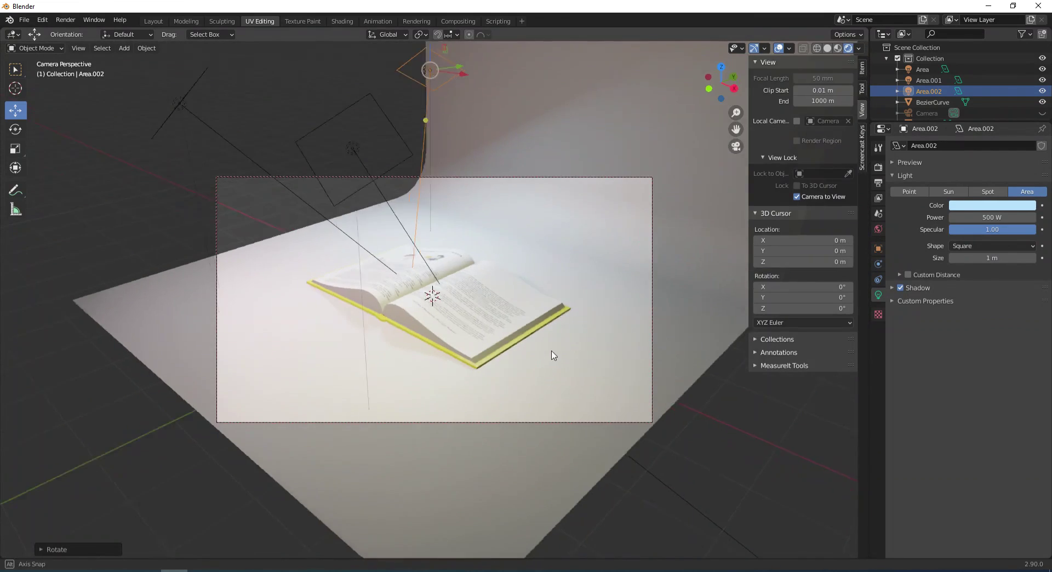
scroll(562, 322, "down", 2)
mouse_move(562, 322)
middle_mouse_down()
mouse_move(567, 342)
mouse_move(561, 336)
middle_mouse_up()
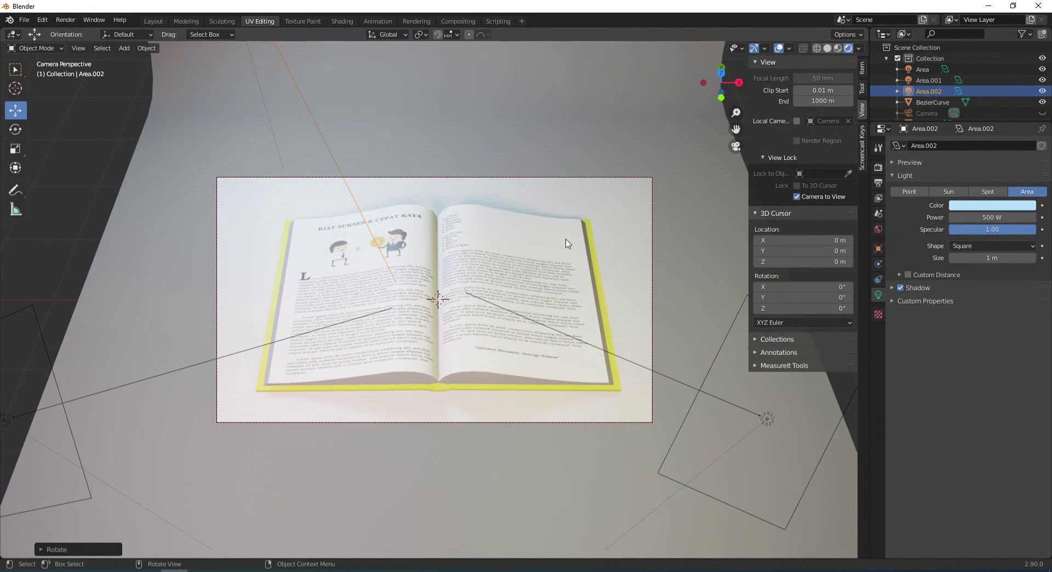
key("F12")
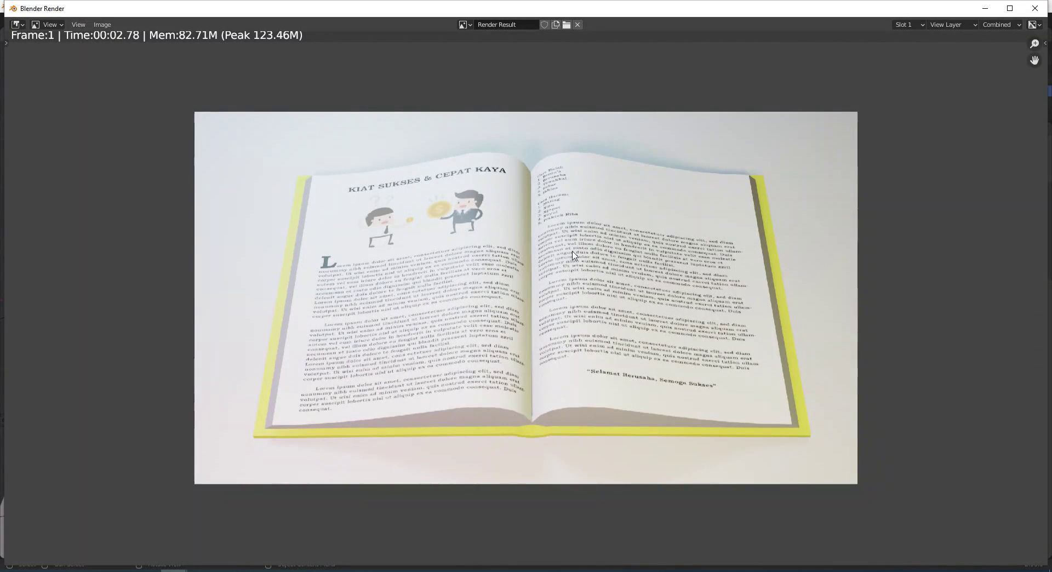